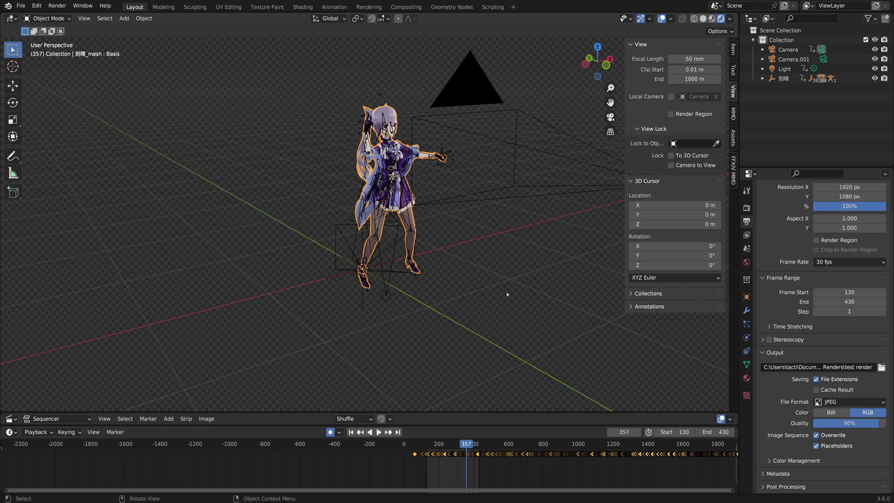
middle_click_drag(417, 247, 456, 256)
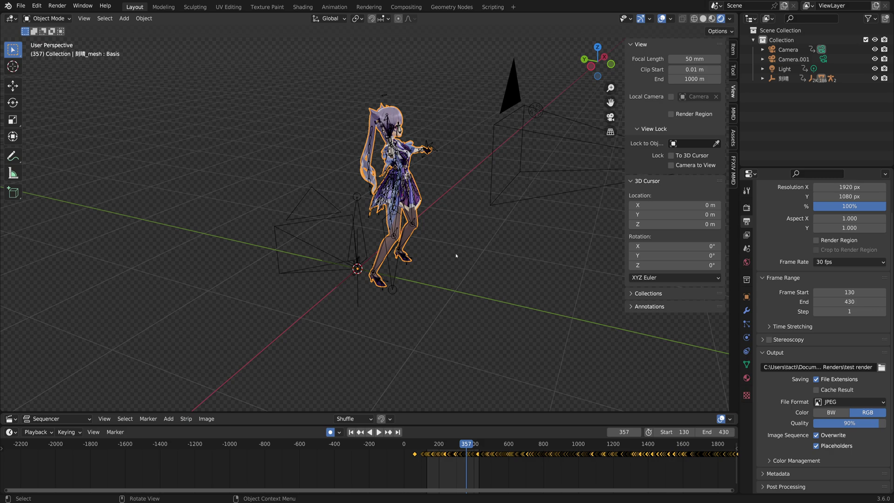
mouse_move(456, 256)
middle_mouse_down()
mouse_move(423, 250)
mouse_move(469, 269)
mouse_move(447, 267)
middle_mouse_up()
key("g")
right_click(447, 268)
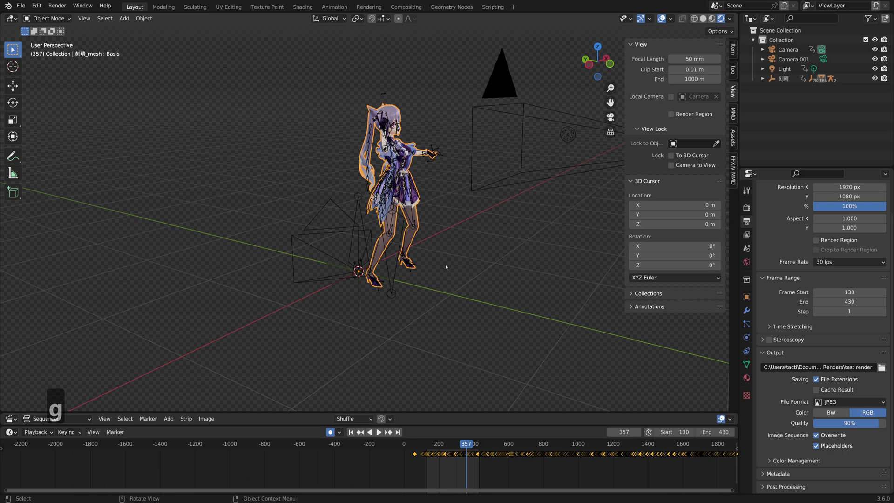
middle_click_drag(450, 262, 548, 178)
left_click(535, 165)
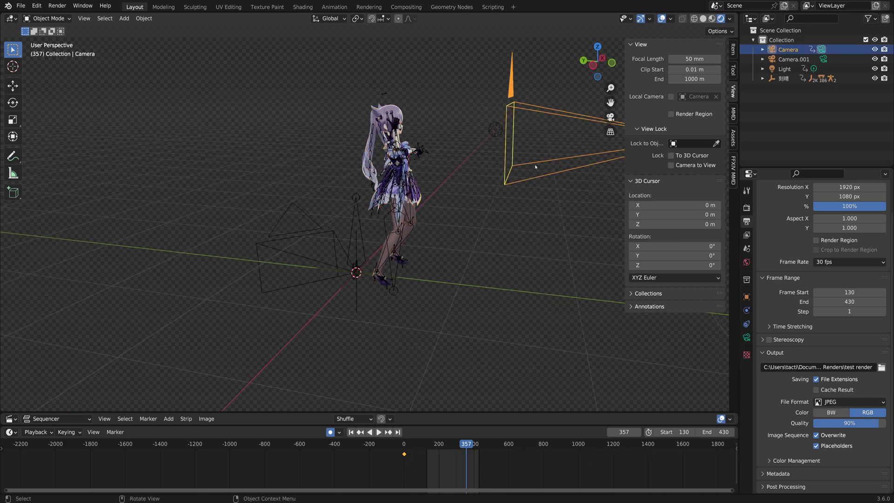
key("g")
right_click(526, 198)
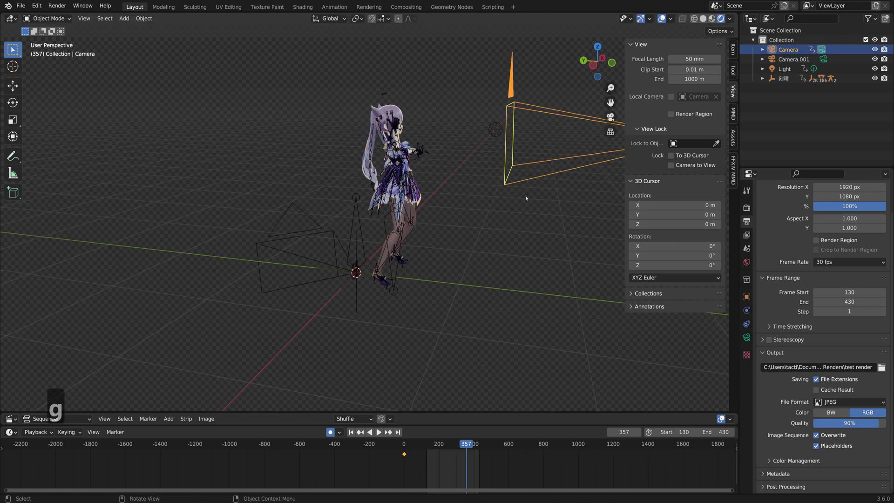
Preview the animation through the active camera, stopping playback after checking the motion.
middle_click_drag(499, 220, 471, 222)
key("KP_0")
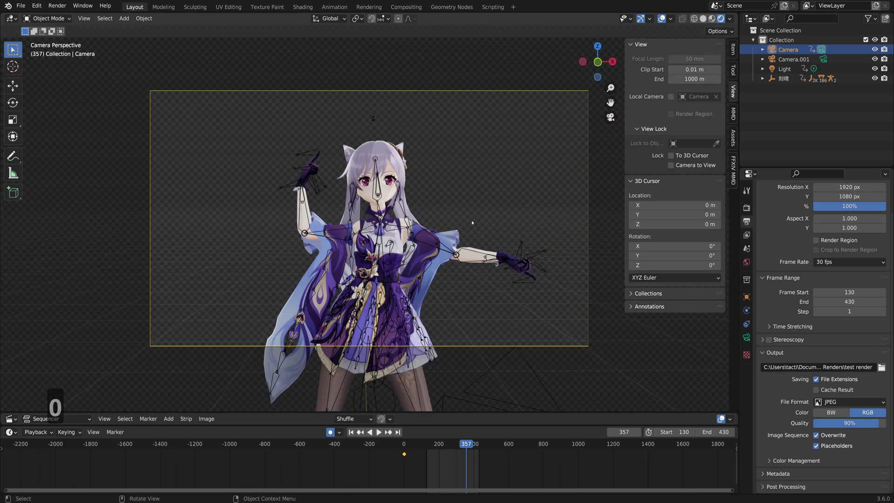
key("space")
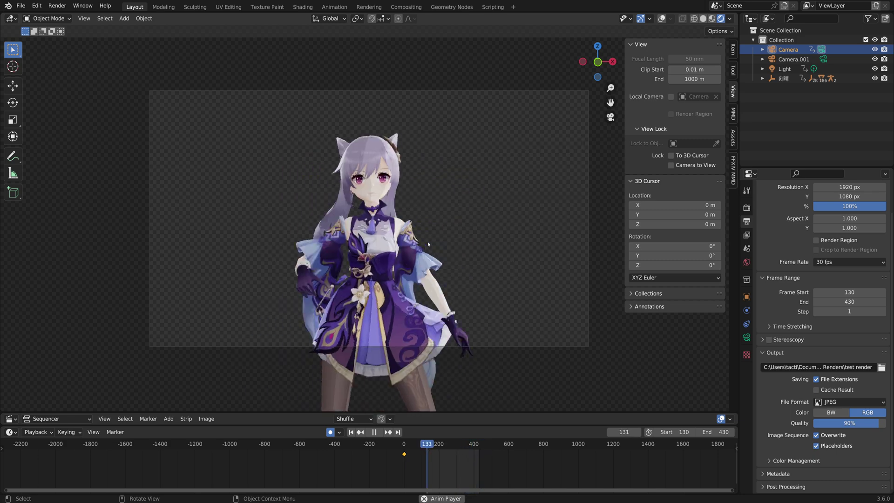
key("space")
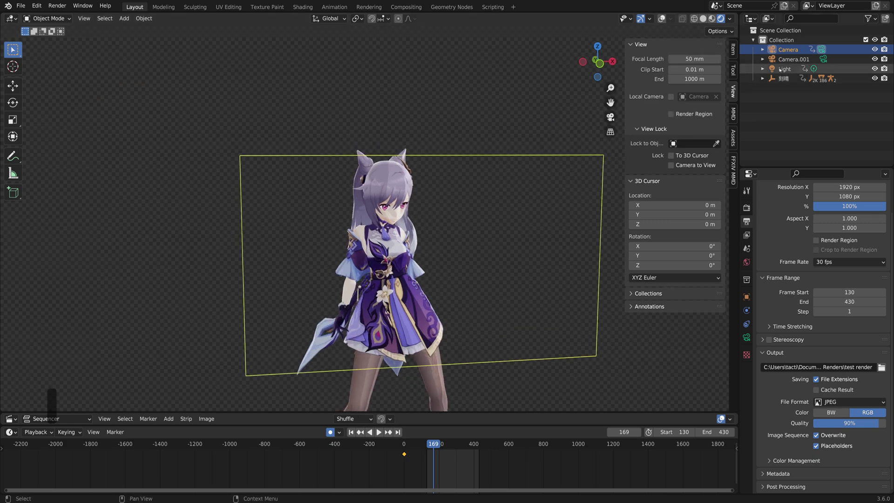
Delete the Camera.001 object from the scene.
left_click(791, 59)
key("x")
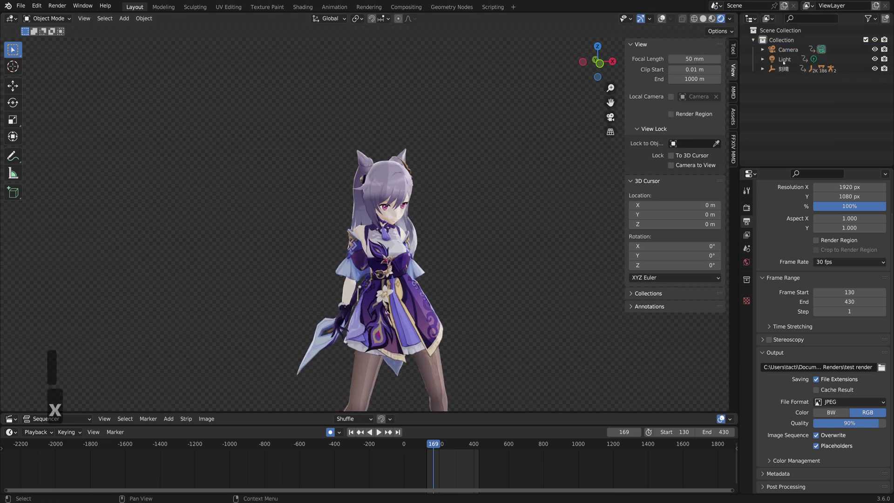
scroll(572, 245, "down", 3)
middle_click_drag(505, 274, 544, 267)
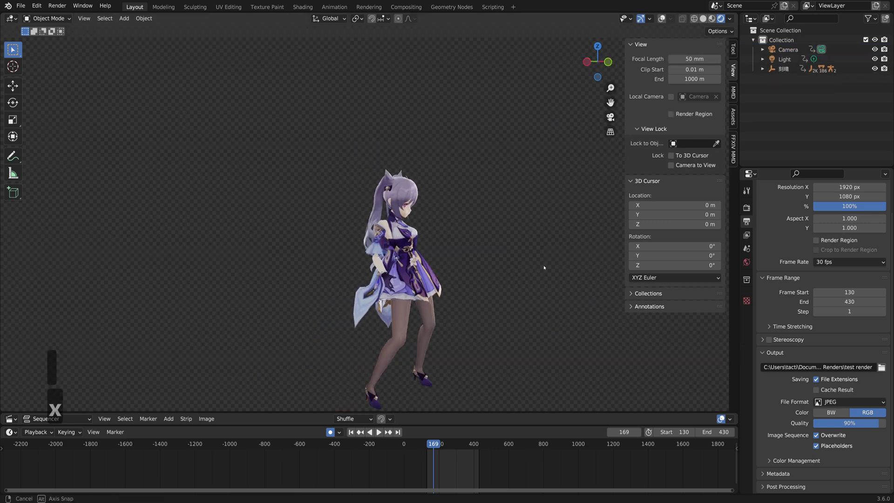
Turn the viewport overlays back on and select the remaining camera in the scene.
left_click(666, 19)
middle_click_drag(535, 168, 442, 246)
left_click(521, 204)
key("g")
right_click(515, 250)
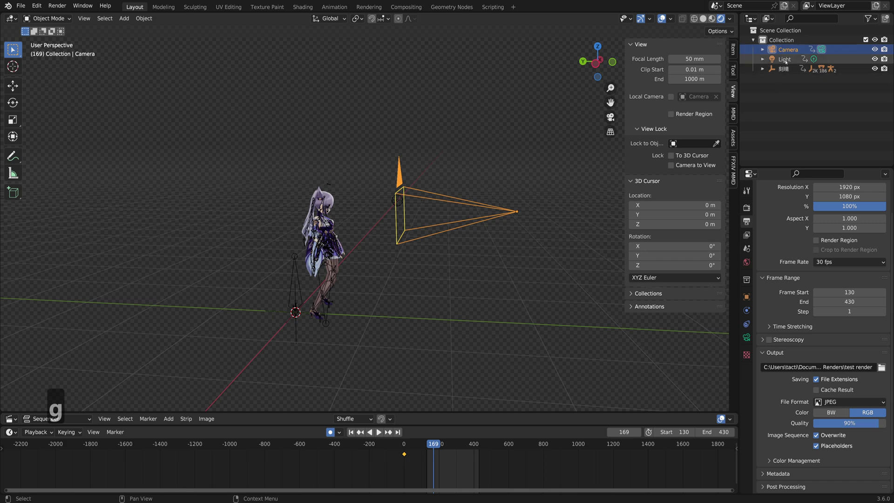
middle_click_drag(503, 215, 476, 272)
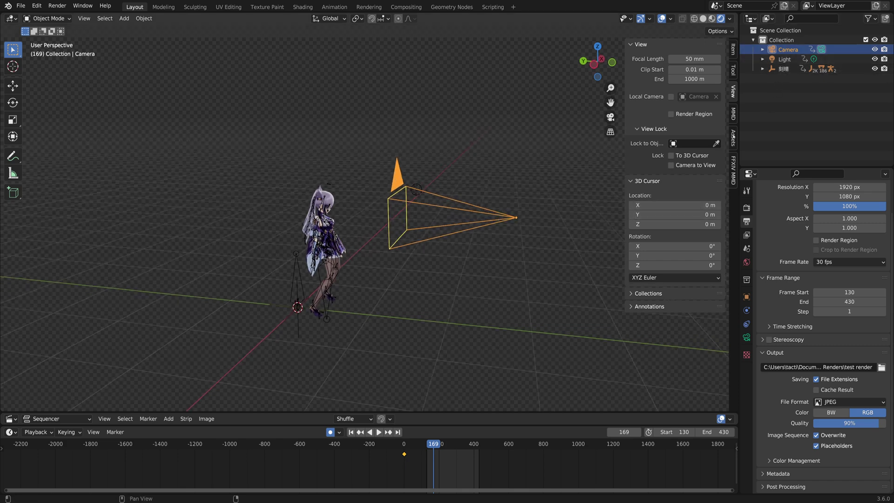
Start an MMD motion import and choose CH4NGE_Camera.vmd from the "CH4NGE_motion {mobiusP mocap}" folder in Z:\mmd\motion\0 sexy motions.
left_click(732, 116)
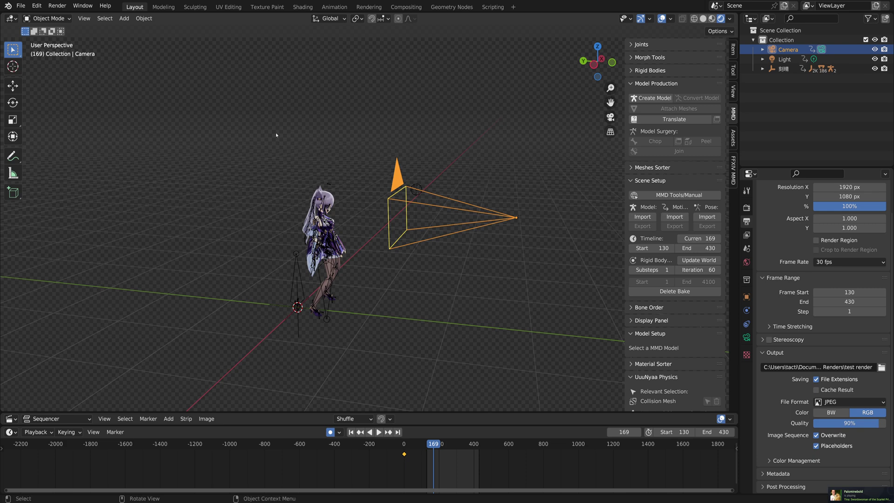
left_click(20, 6)
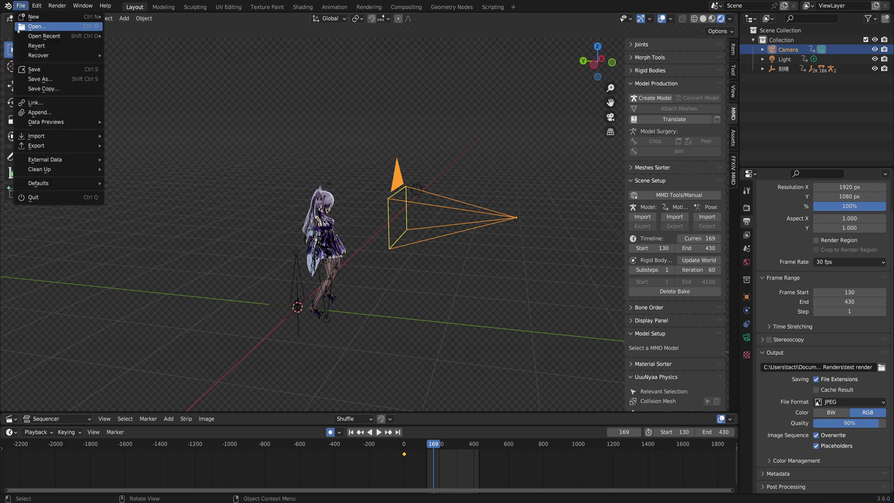
mouse_move(36, 146)
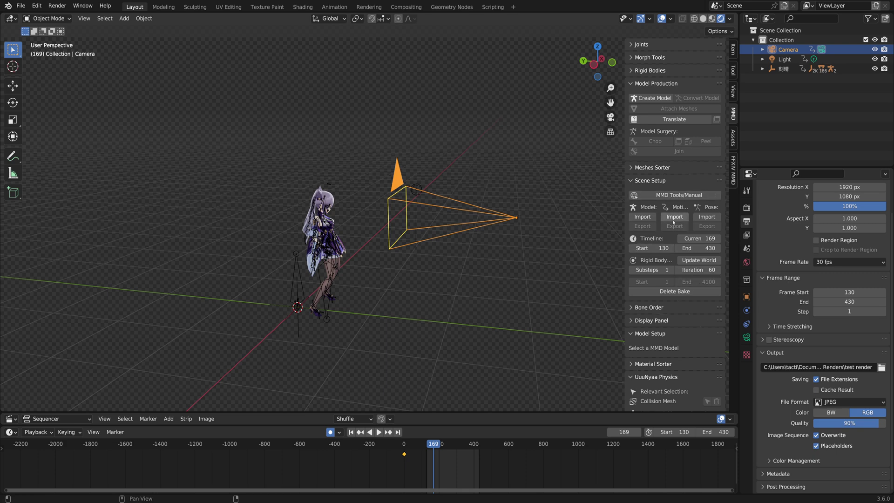
left_click(674, 217)
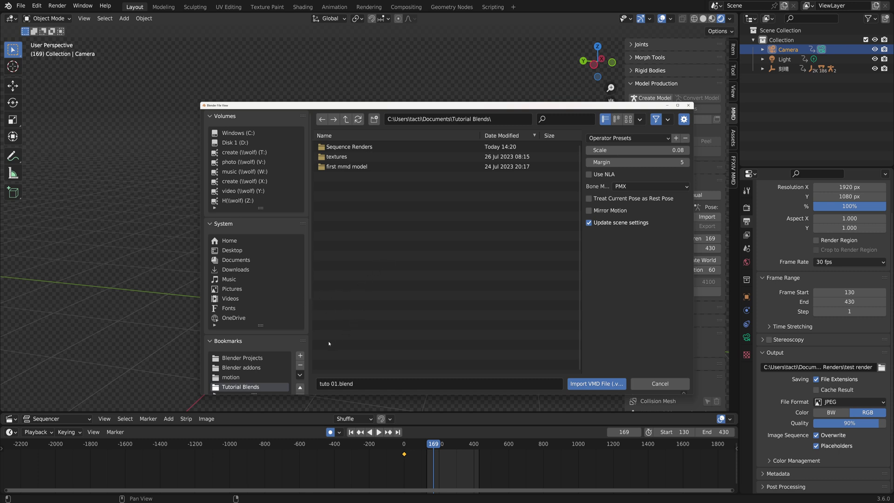
left_click(254, 378)
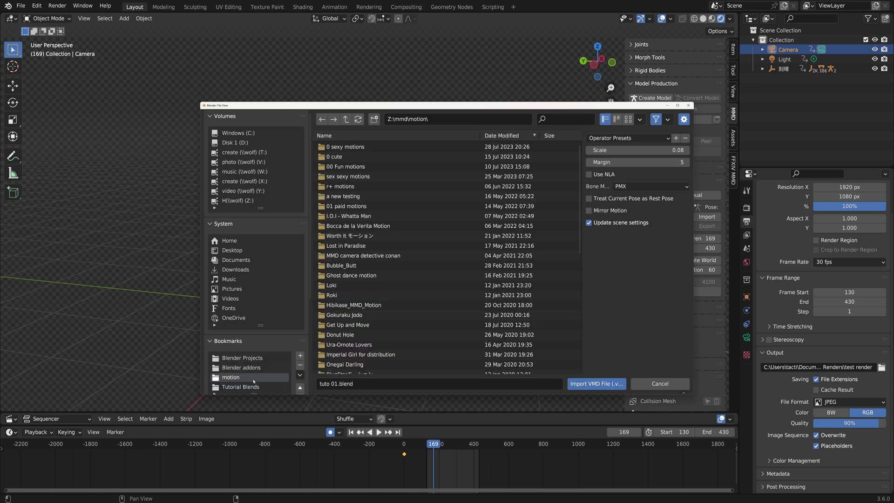
double_click(363, 146)
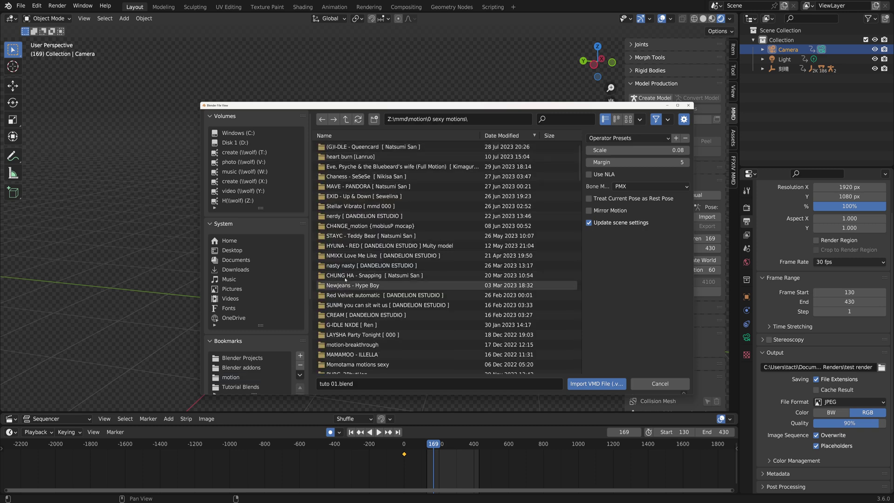
double_click(373, 226)
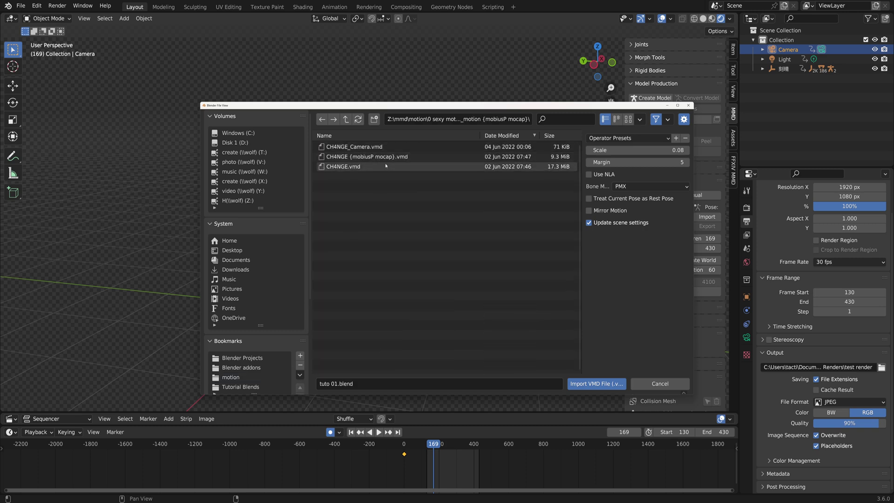
left_click(354, 147)
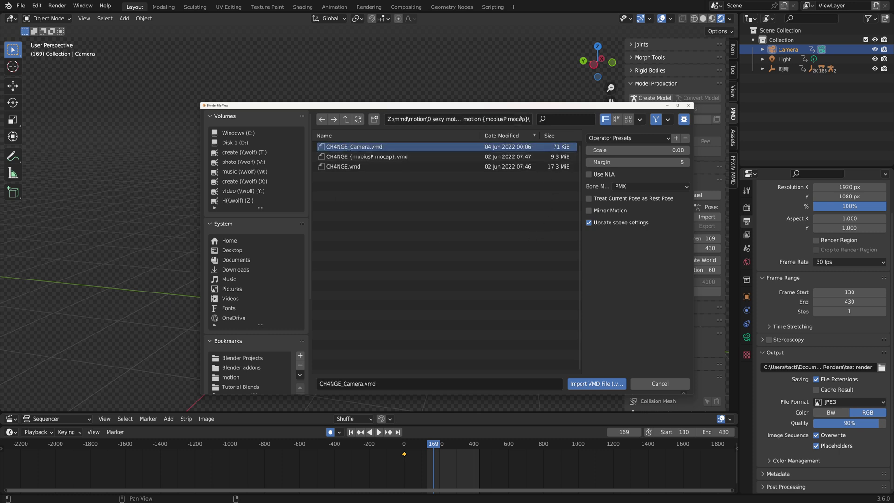
left_click_drag(530, 107, 455, 105)
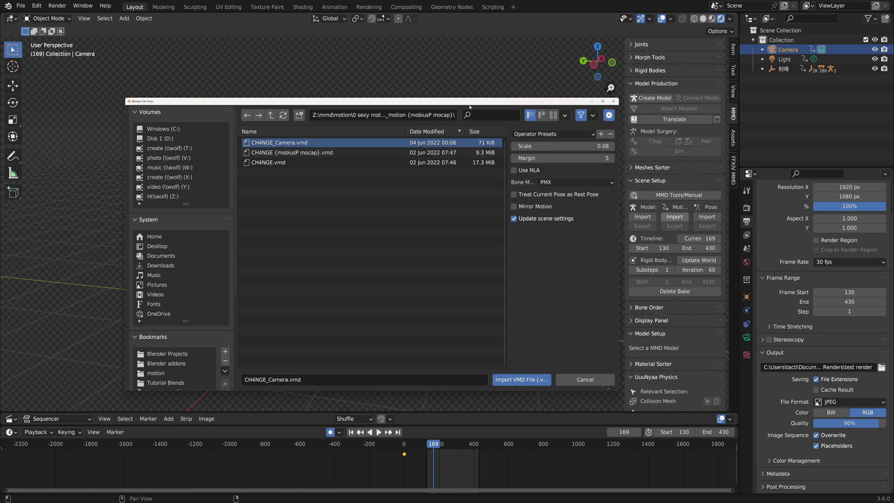
left_click_drag(468, 101, 496, 77)
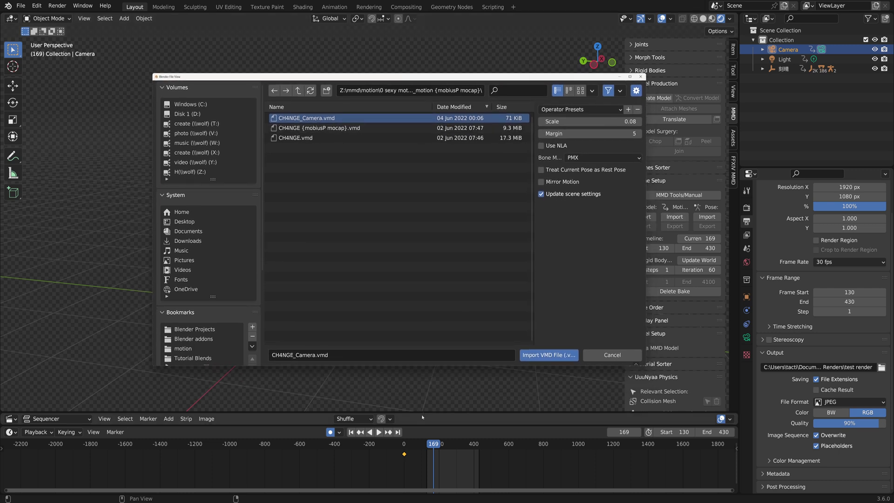
left_click_drag(410, 76, 421, 105)
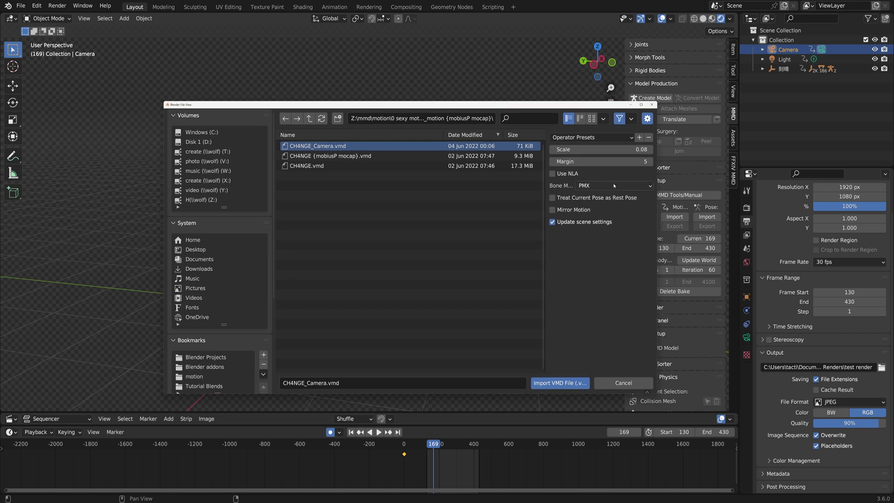
Set the import margin to 60 and import the VMD camera motion onto the selected camera.
left_click(590, 162)
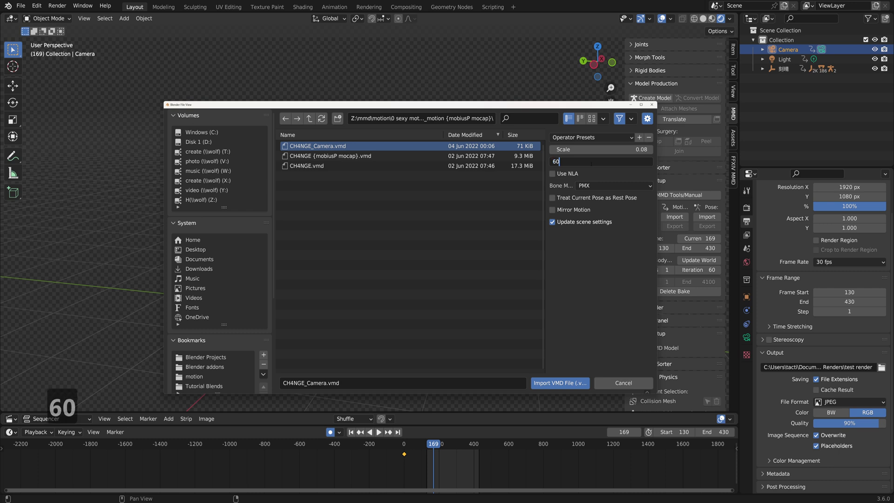
key("Return")
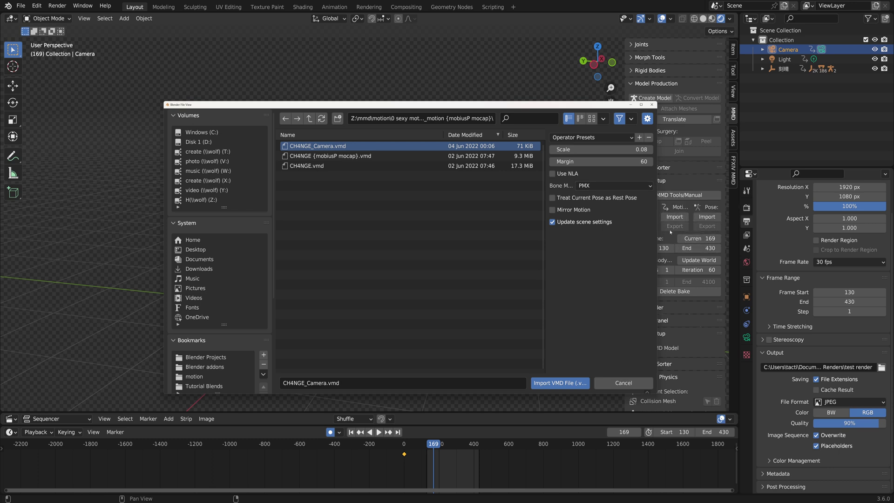
left_click(555, 383)
Play the animation through the camera with its imported motion, hiding the viewport overlays during playback, and stop it.
middle_click_drag(598, 175, 488, 227)
key("KP_0")
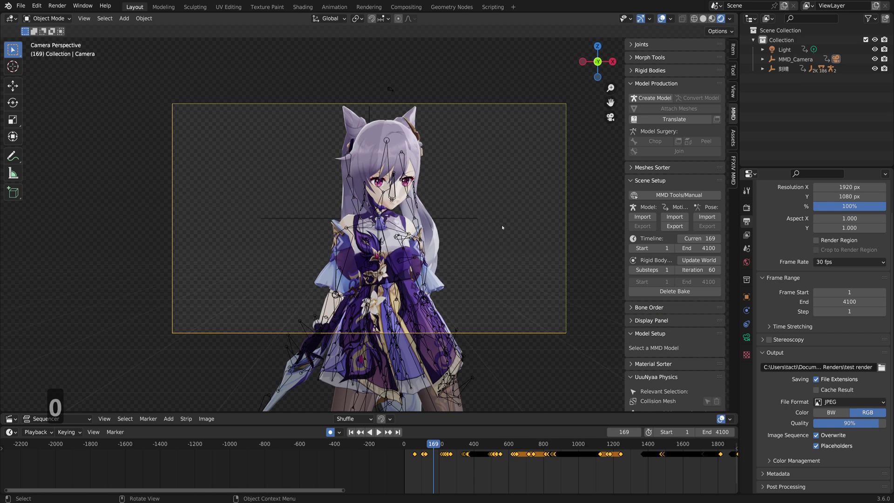
key("space")
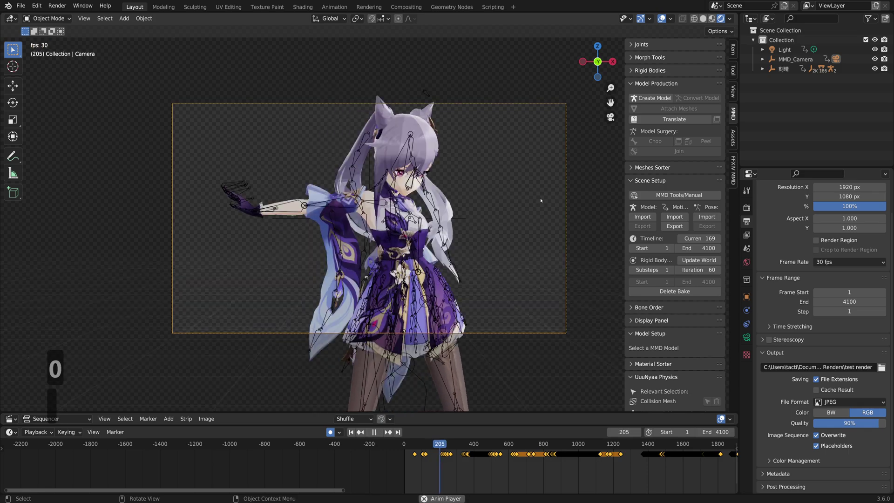
left_click(661, 18)
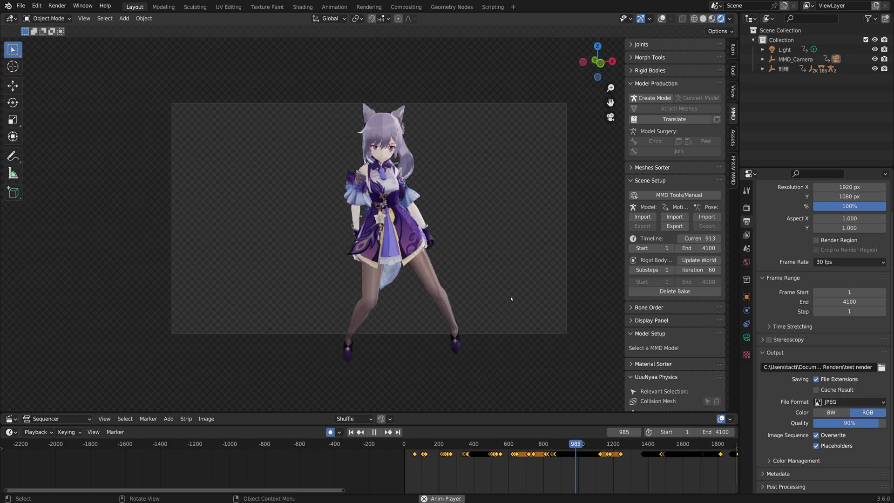
key("space")
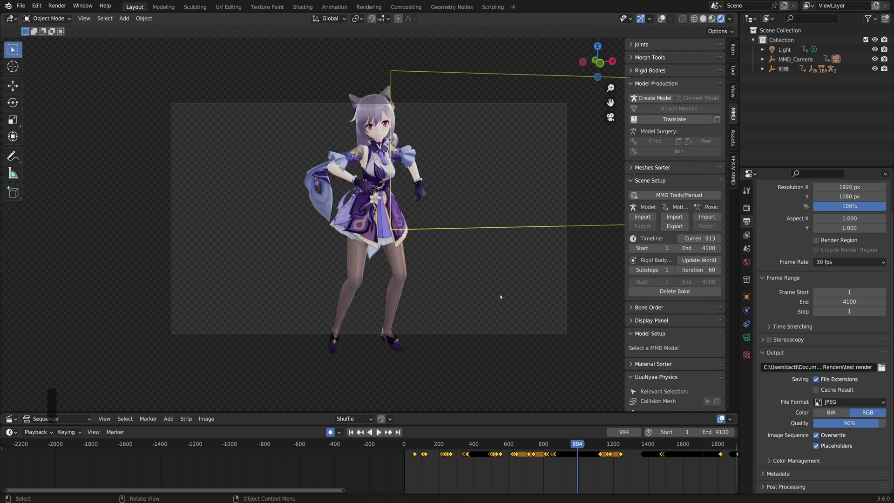
Turn the viewport overlays back on with the character and the MMD camera in view from the side.
middle_click_drag(499, 295, 501, 304)
middle_click_drag(546, 214, 514, 218)
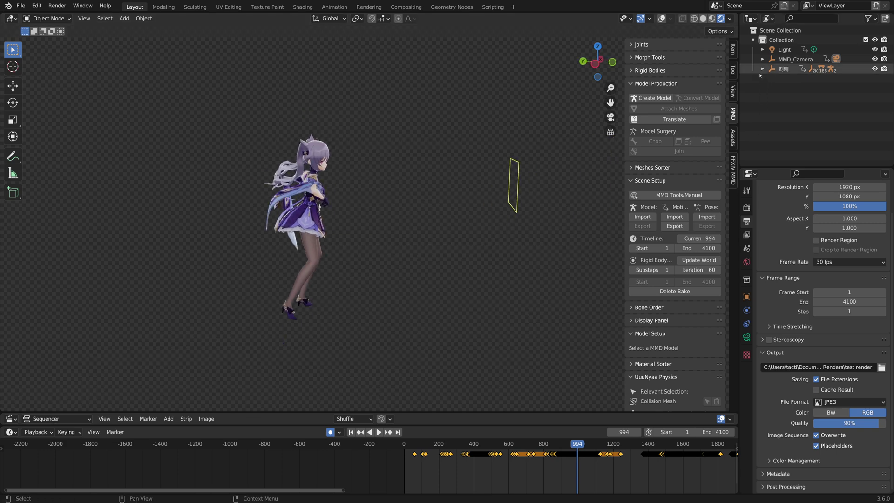
left_click(661, 19)
scroll(489, 190, "down", 2)
middle_click_drag(487, 233, 437, 245, "shift")
Try to move the MMD camera freely at frame 994 in the side view.
key("g")
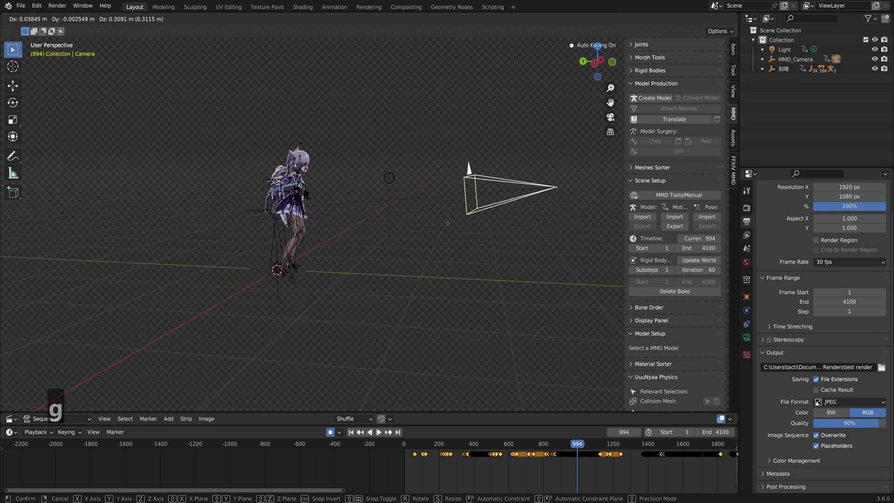
left_click(457, 234)
middle_click_drag(457, 233, 451, 241)
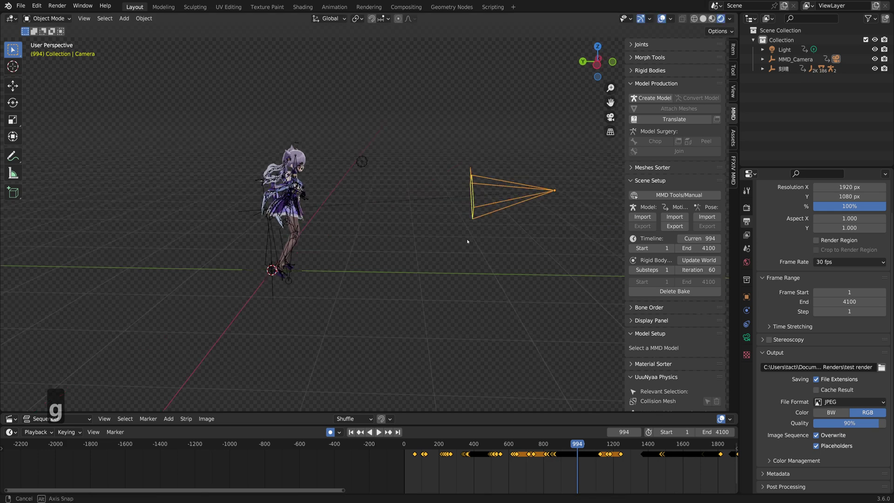
key("g")
left_click(446, 249)
key("g")
key("g")
left_click(452, 250)
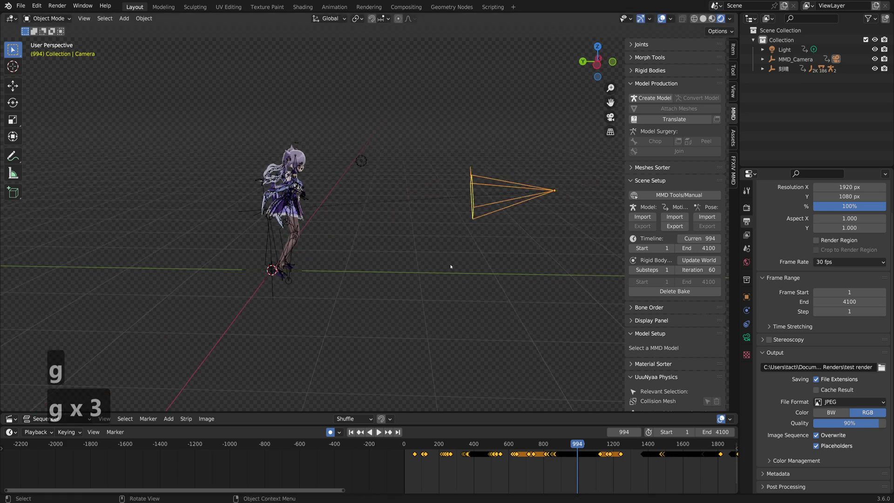
Try to move the scene camera freely at frame 994 while looking down on the character from above.
middle_click_drag(455, 265, 568, 151)
key("g")
left_click(469, 253)
key("g")
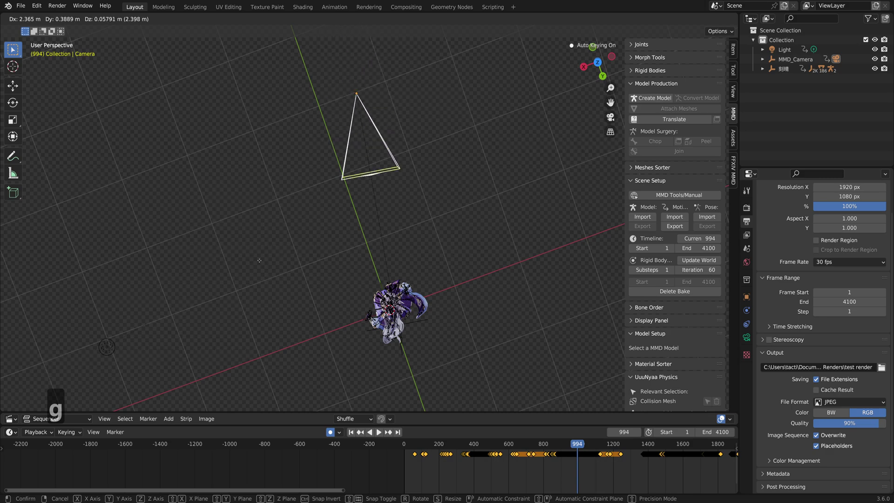
left_click(299, 249)
Try to shift the scene camera vertically and sideways from the side and raised side views.
middle_click_drag(300, 249, 441, 227)
key("g")
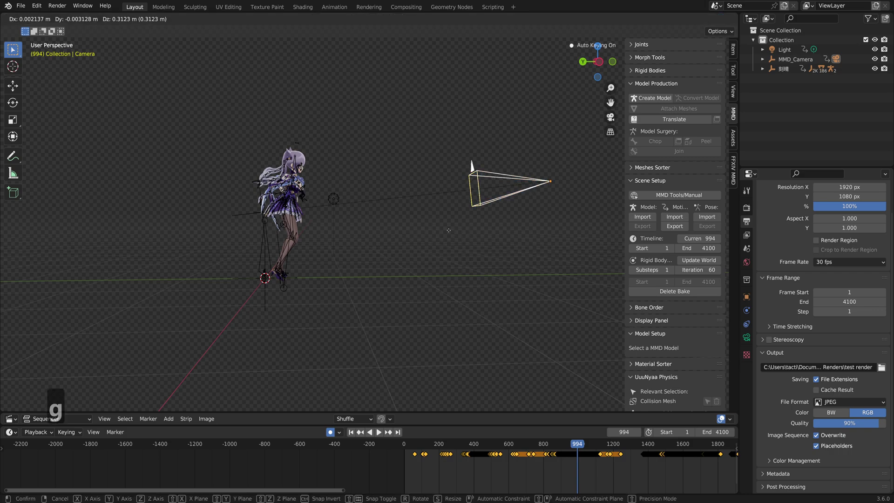
left_click(447, 343)
middle_click_drag(446, 342, 491, 280)
scroll(461, 301, "up", 1)
key("g")
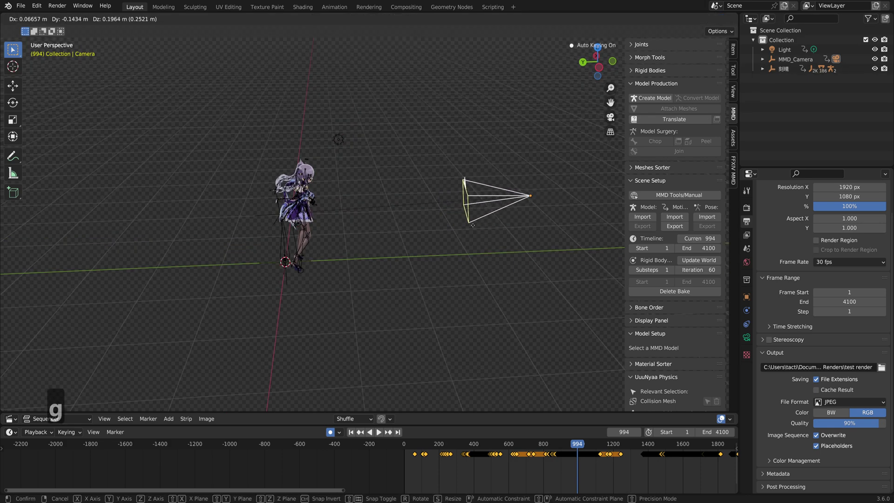
right_click(416, 236)
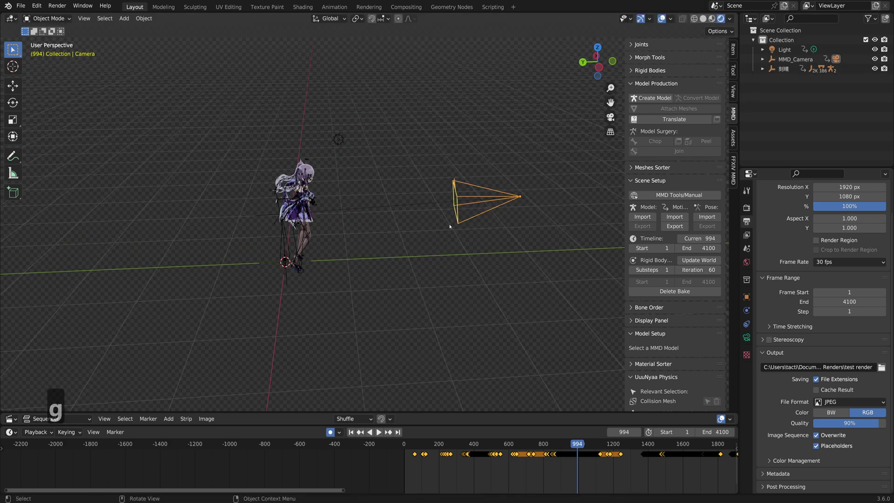
Select the MMD_Camera empty behind the character and try to move it in a close side view.
left_click(794, 60)
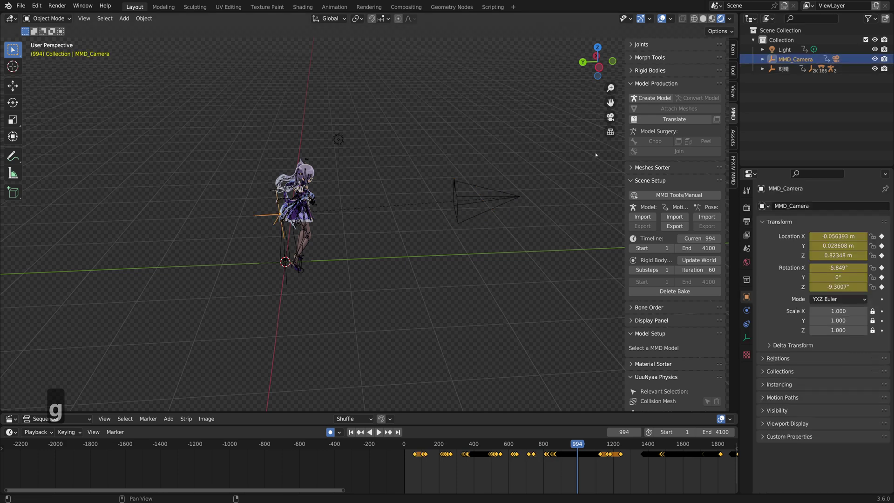
middle_click_drag(271, 220, 286, 196)
scroll(286, 195, "up", 3)
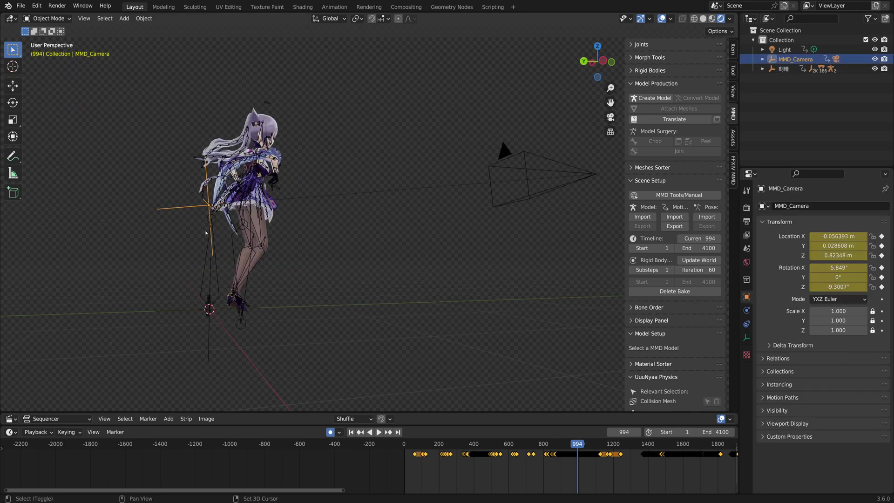
scroll(350, 224, "up", 2)
middle_click_drag(211, 233, 317, 233, "shift")
key("g")
right_click(327, 225)
scroll(316, 232, "down", 1)
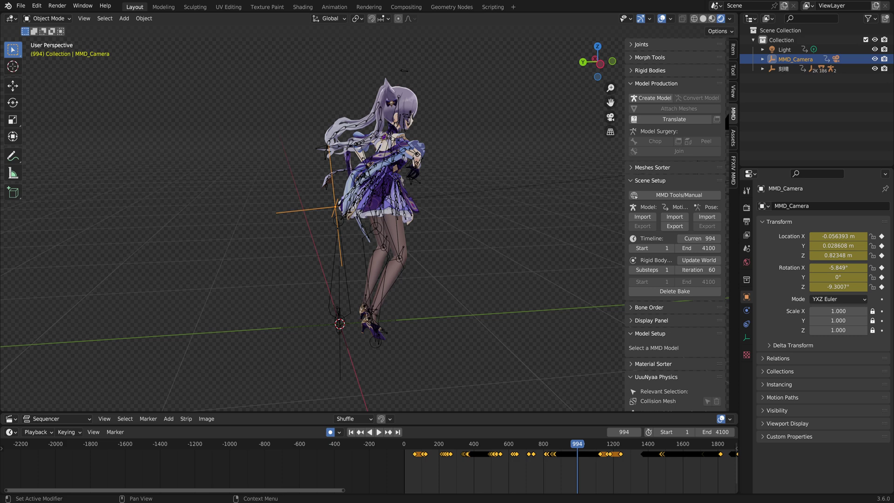
Switch to MikuMikuDance, dismiss the model loading dialog, and orbit the view around the camera's centre target before returning to Blender.
key("alt+Tab")
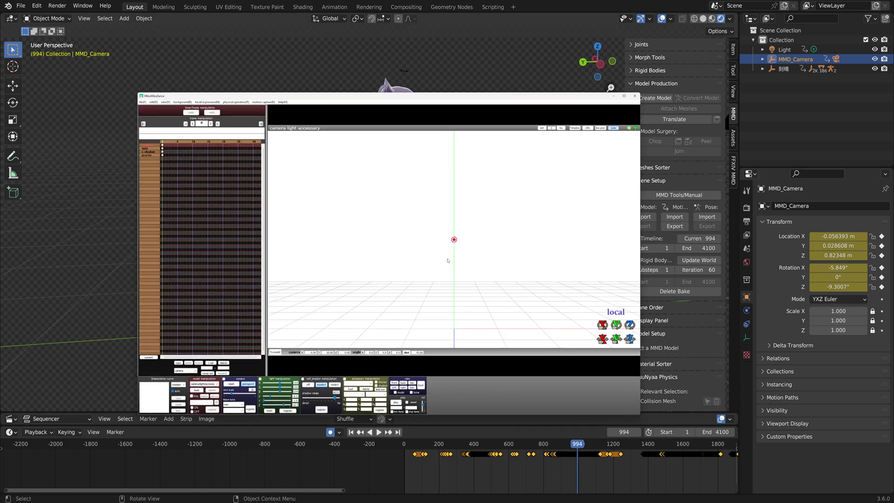
scroll(447, 260, "down", 2)
mouse_move(448, 260)
middle_mouse_down()
mouse_move(459, 259)
mouse_move(437, 252)
middle_mouse_up()
left_click(276, 353)
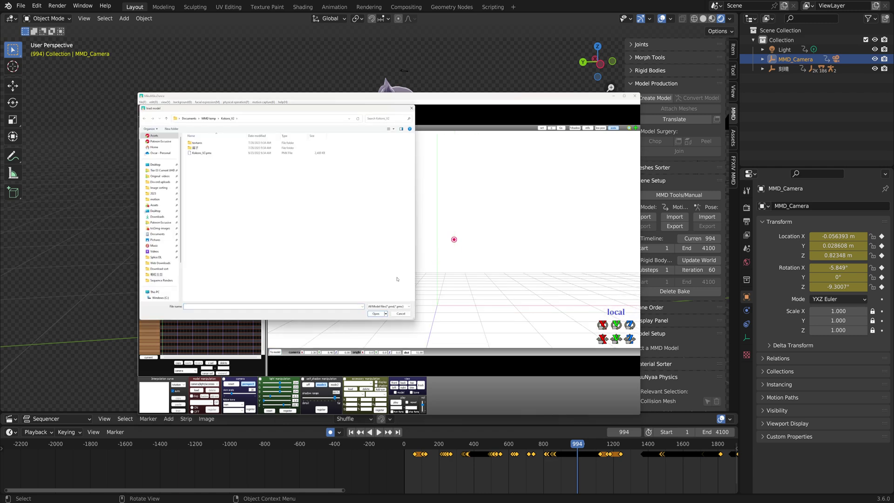
right_click(397, 279)
left_click(411, 111)
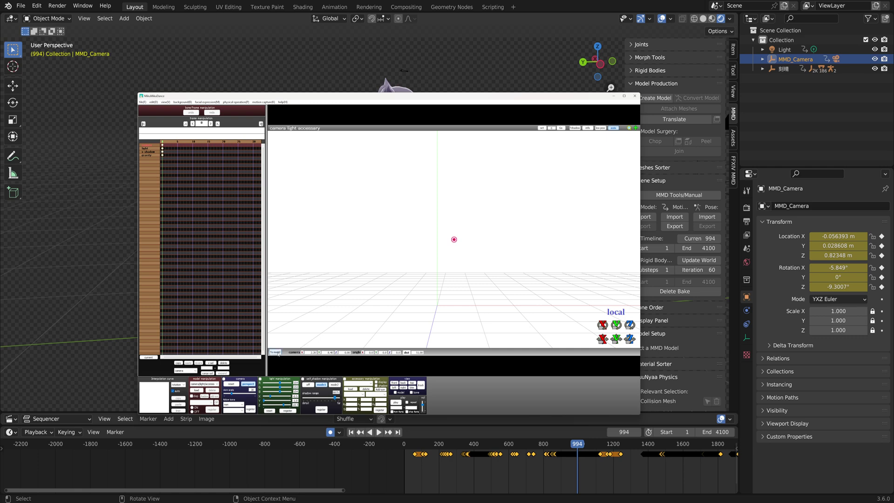
right_click_drag(409, 299, 456, 231)
left_click(549, 66)
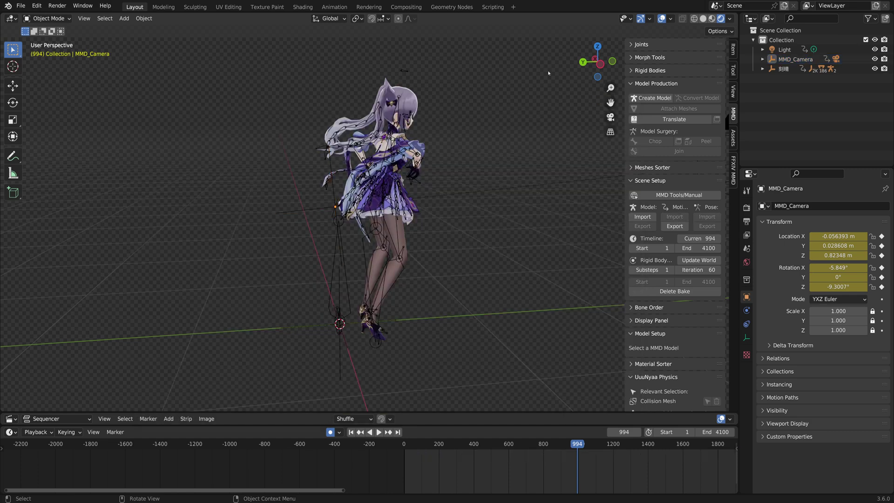
Look through the scene camera, reselect the MMD_Camera empty and try to move it from the side view.
key("KP_0")
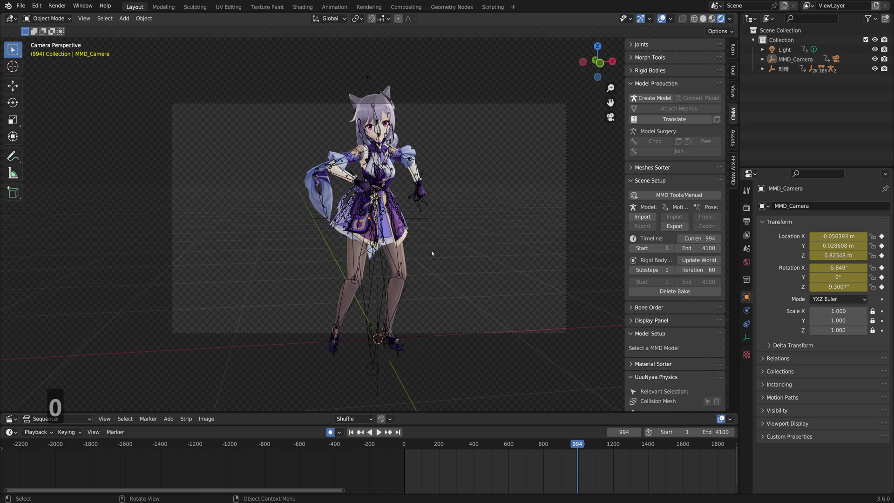
middle_click_drag(394, 304, 507, 298)
left_click(789, 60)
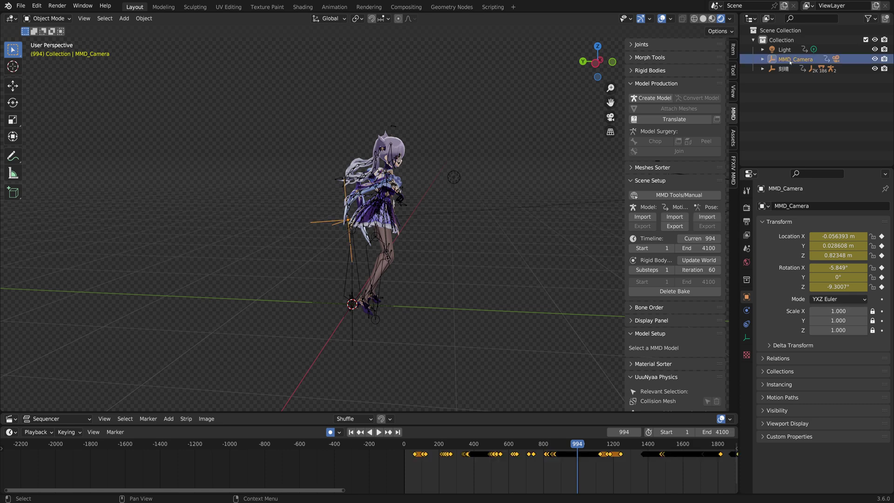
middle_click_drag(404, 251, 419, 254)
key("g")
right_click(414, 254)
key("g")
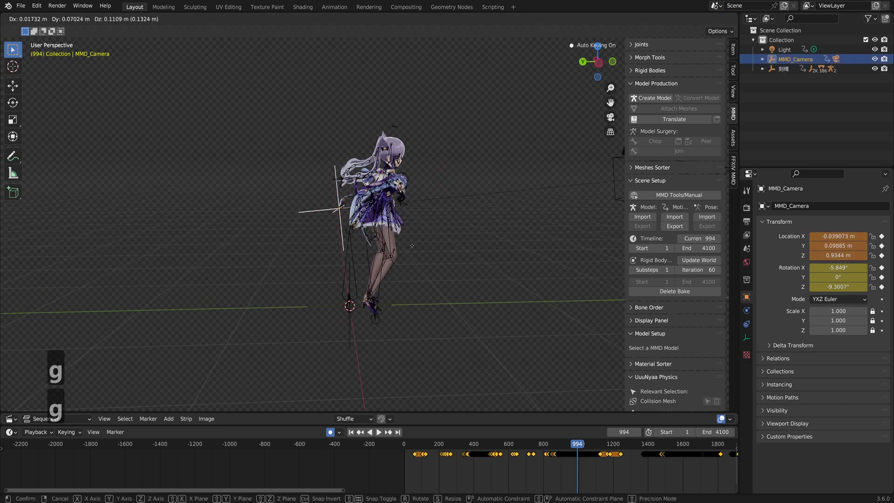
right_click(398, 244)
Switch to MikuMikuDance, examine how its camera rotates around the centre target, and return to Blender.
left_click(569, 501)
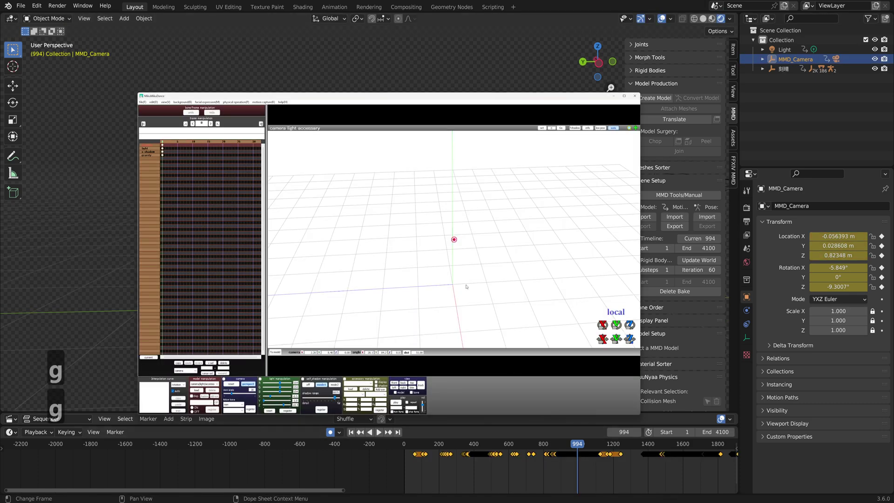
middle_click_drag(475, 265, 472, 256)
mouse_move(473, 255)
right_mouse_down()
mouse_move(529, 244)
mouse_move(505, 247)
mouse_move(521, 253)
mouse_move(465, 254)
mouse_move(507, 276)
mouse_move(450, 275)
mouse_move(466, 268)
right_mouse_up()
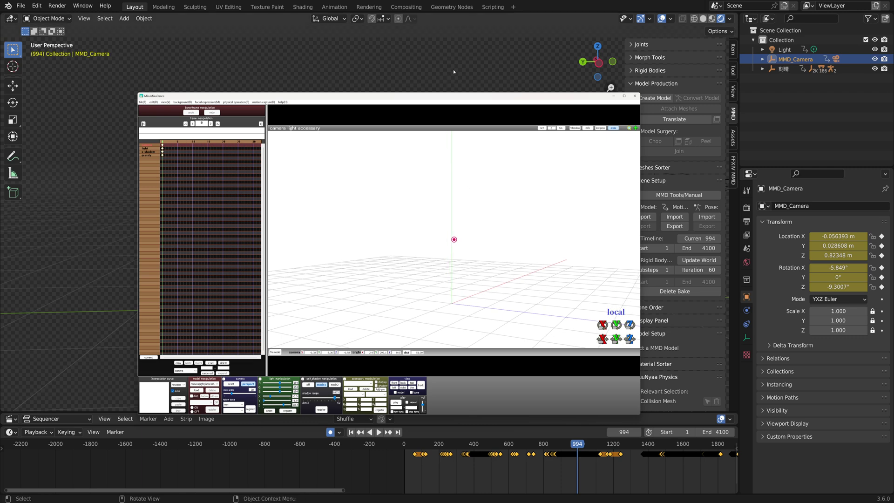
left_click(453, 71)
Try repeatedly to move the MMD_Camera empty in a wider side view showing the linked camera.
left_click(345, 228)
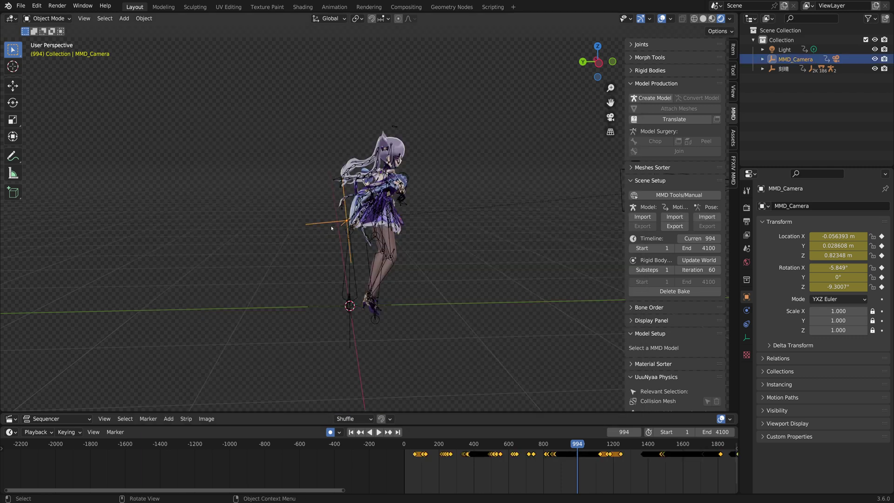
key("g")
right_click(339, 265)
scroll(338, 265, "down", 2)
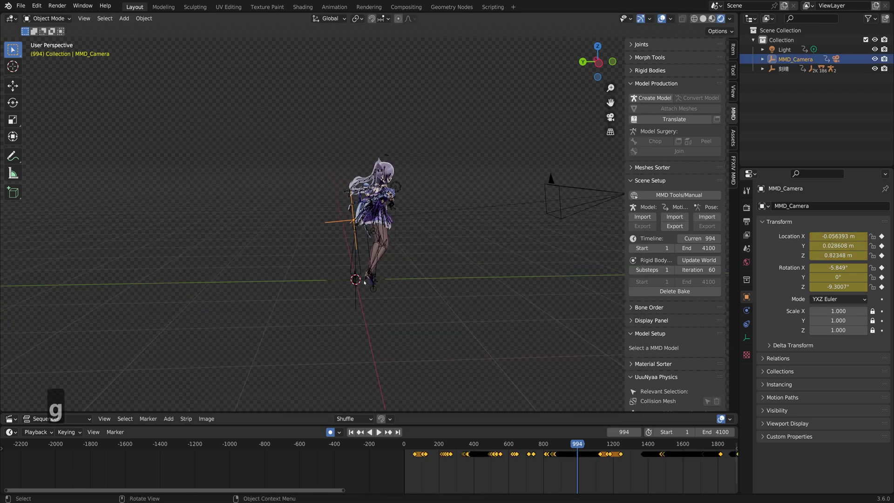
middle_click_drag(390, 268, 334, 258)
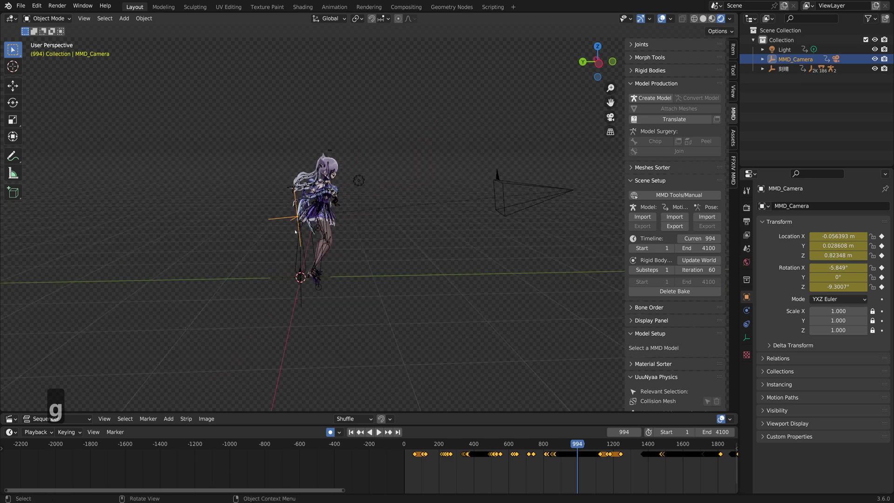
key("g")
right_click(388, 233)
key("g")
right_click(378, 236)
Try to move the scene camera on its own, and reselect the MMD_Camera empty and try moving it for comparison.
left_click(518, 187)
key("g")
right_click(310, 216)
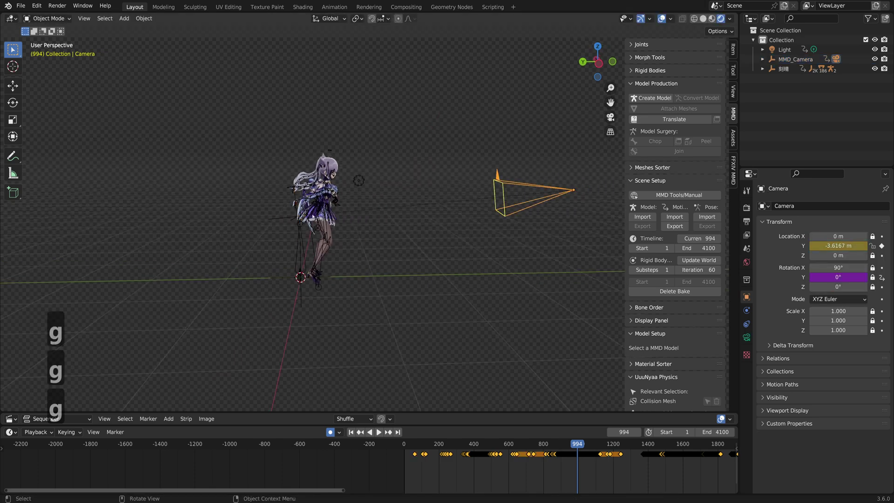
left_click(290, 217)
key("g")
right_click(369, 220)
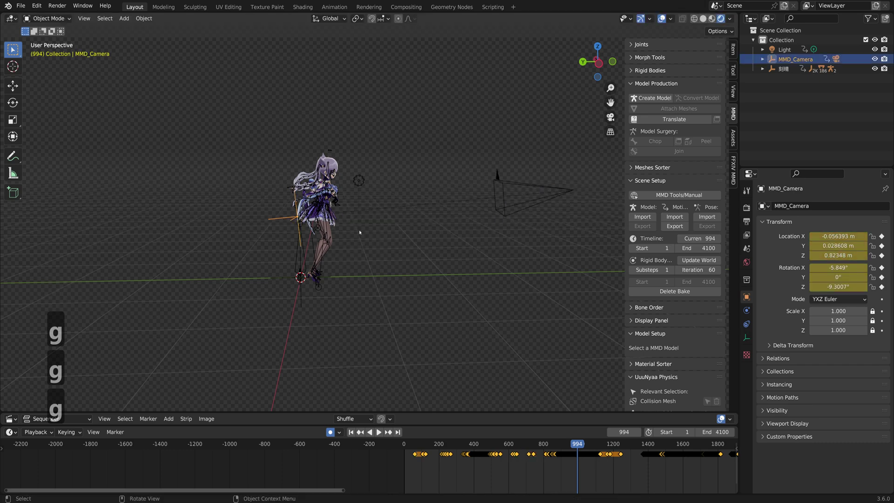
scroll(361, 233, "down", 2)
mouse_move(369, 249)
middle_mouse_down()
mouse_move(382, 250)
mouse_move(377, 263)
middle_mouse_up()
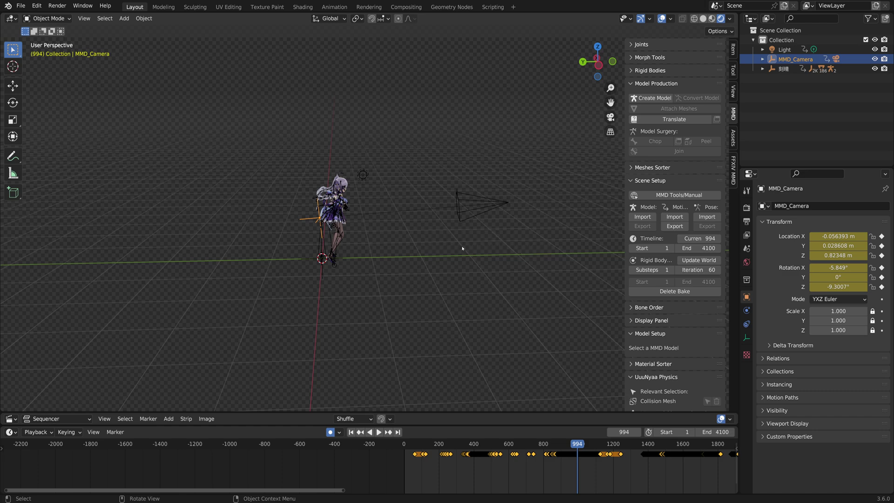
Look through the scene camera and try to move the MMD_Camera empty to reframe the character.
key("KP_0")
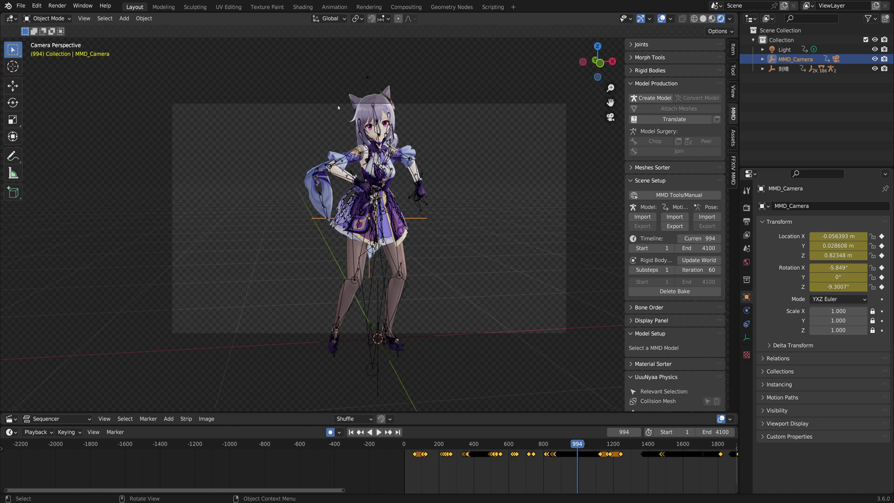
scroll(351, 108, "up", 5)
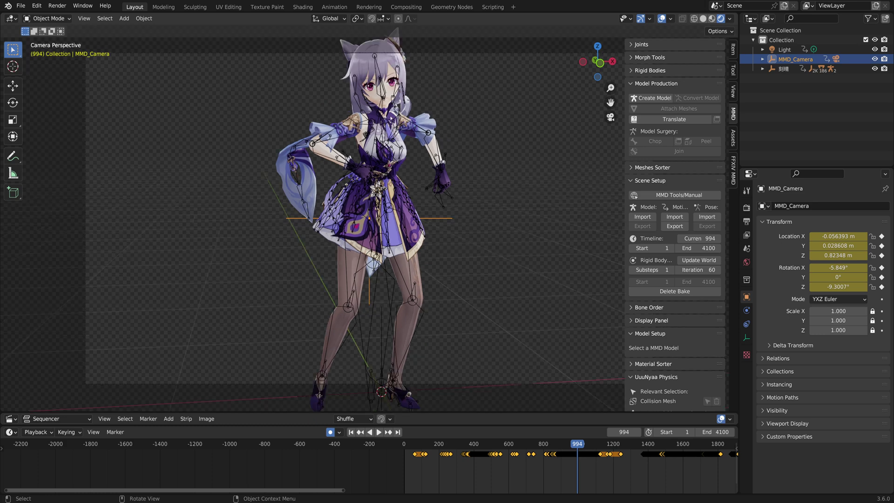
scroll(437, 33, "up", 2)
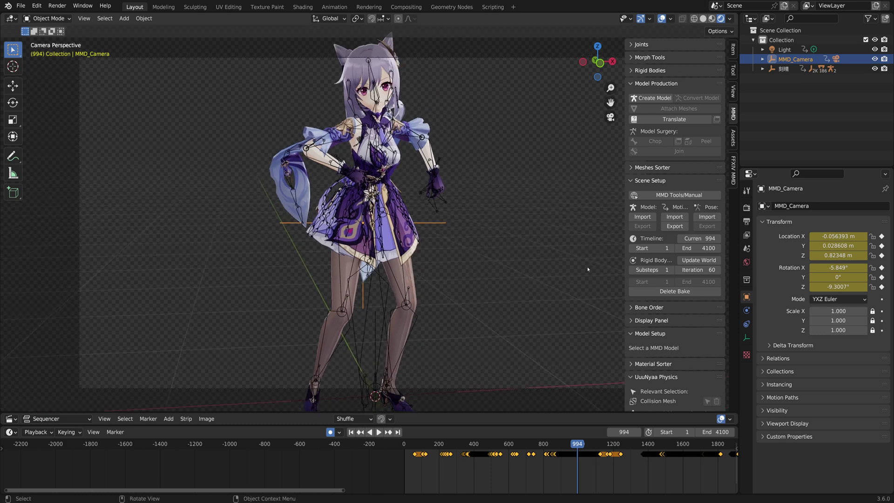
scroll(513, 247, "down", 2)
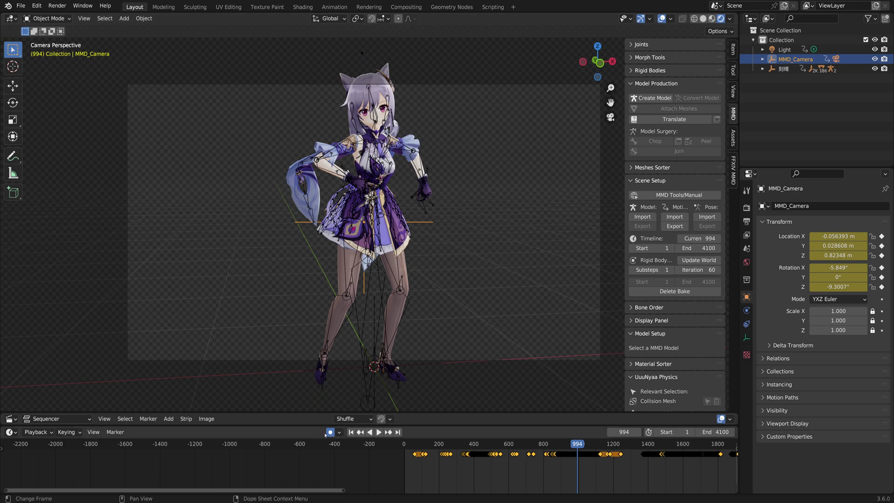
key("g")
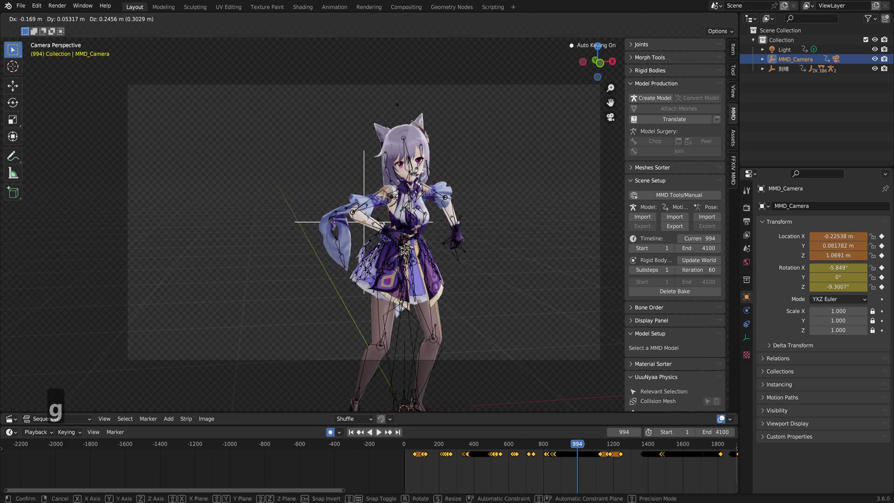
right_click(351, 292)
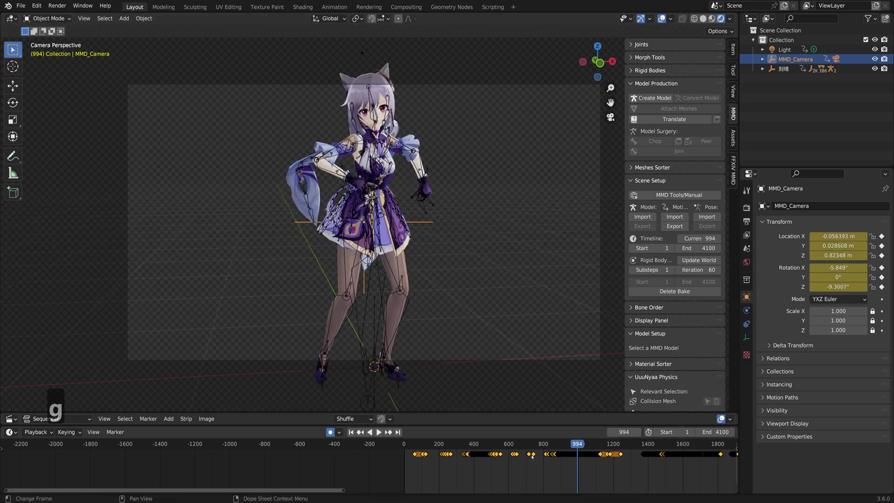
Center the timeline on frame 994 and zoom in until the camera's individual keyframes are distinguishable.
key("KP_0")
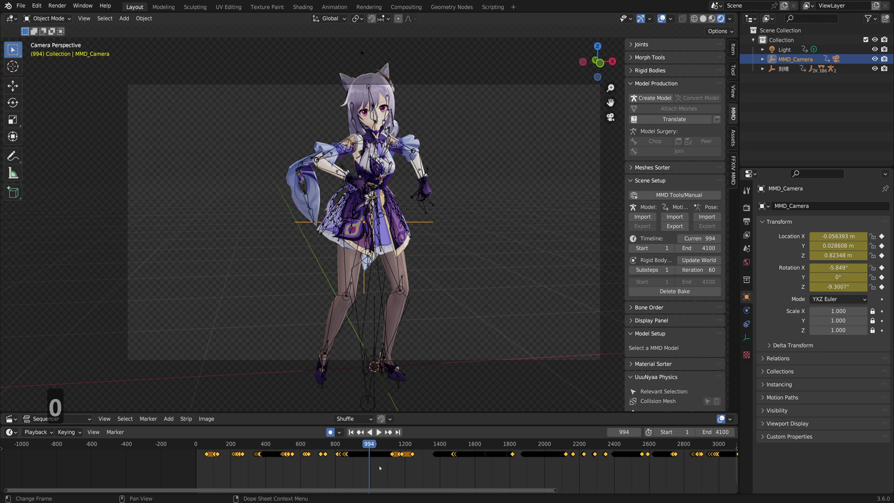
key("KP_Decimal")
scroll(213, 465, "up", 6)
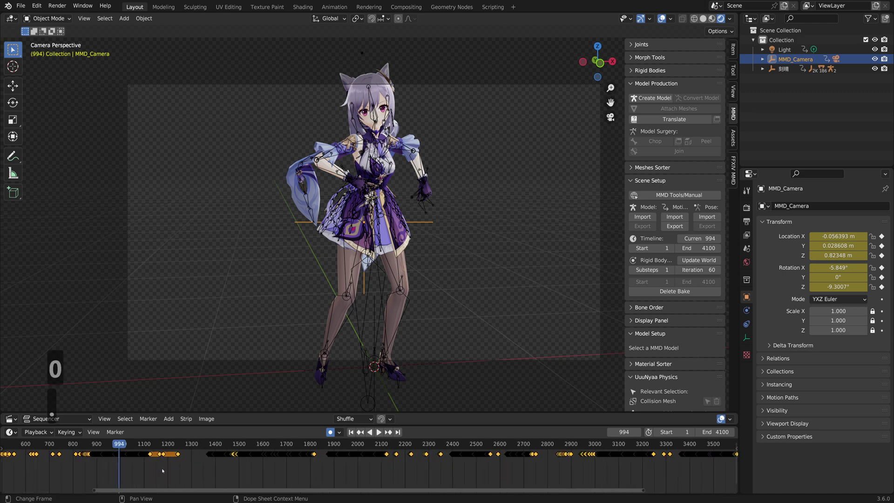
key("KP_Decimal")
scroll(183, 471, "up", 13)
key("KP_0")
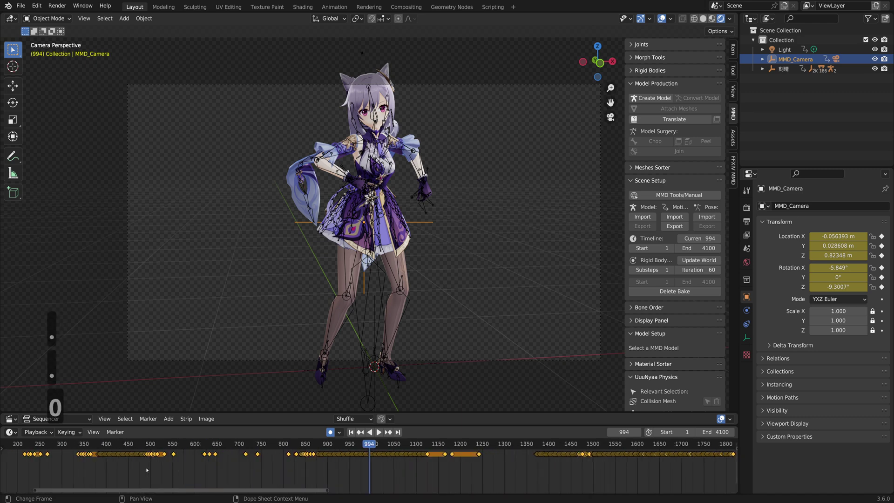
scroll(378, 475, "up", 10)
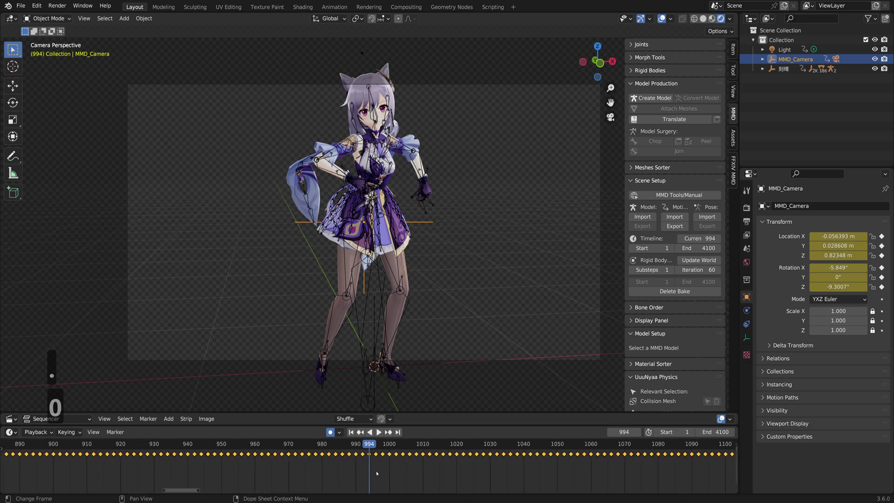
Try twice to move the MMD_Camera empty at frame 994 while looking through the scene camera.
key("g")
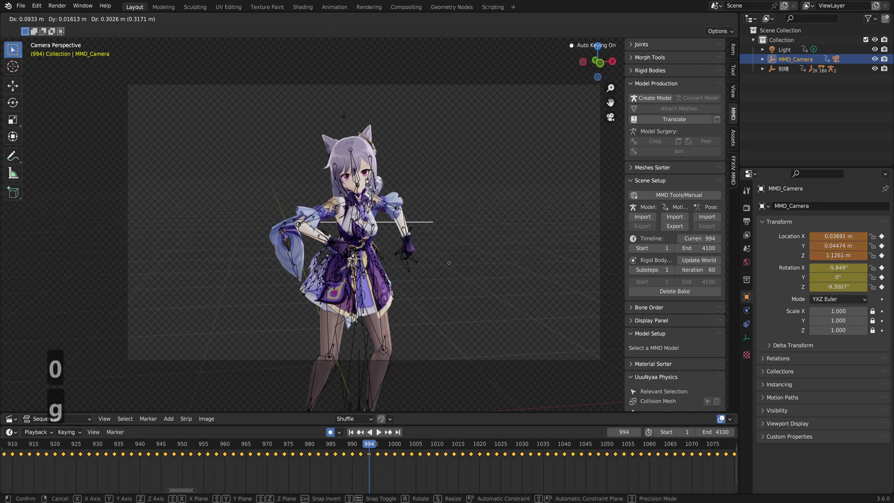
right_click(439, 289)
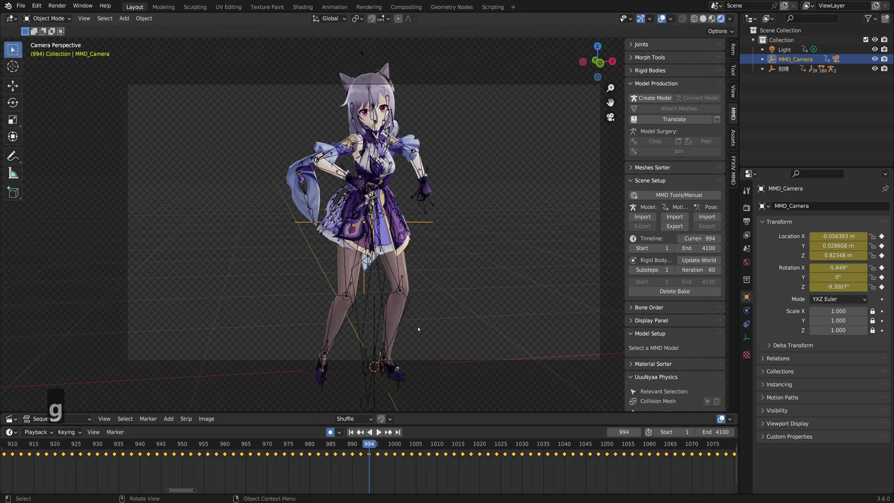
key("g")
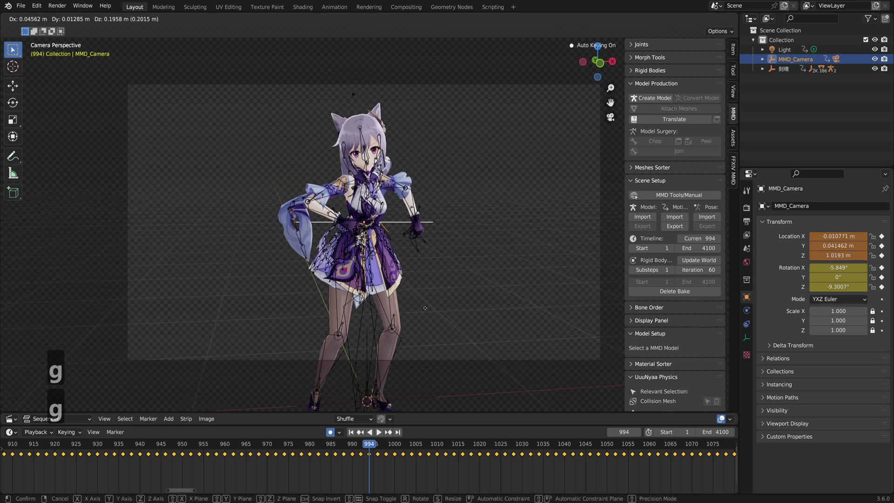
right_click(425, 309)
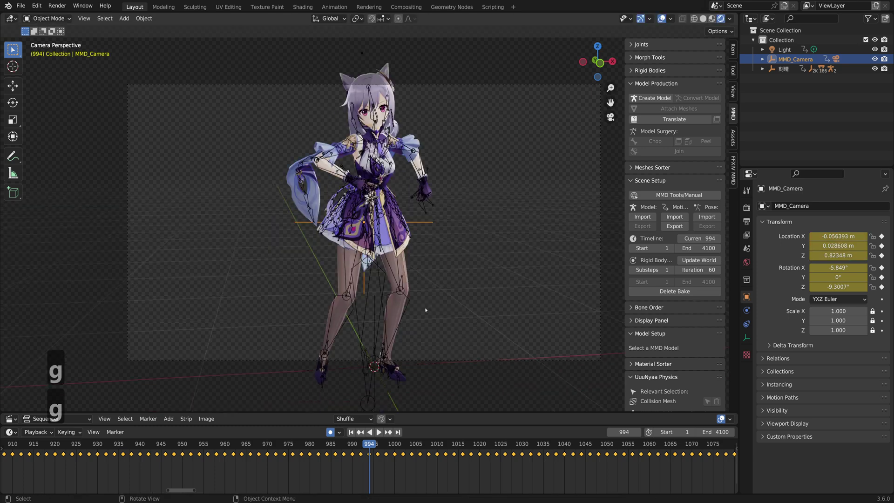
Expand the MMD_Camera hierarchy, select its child Camera and try to move it on its own.
left_click(762, 59)
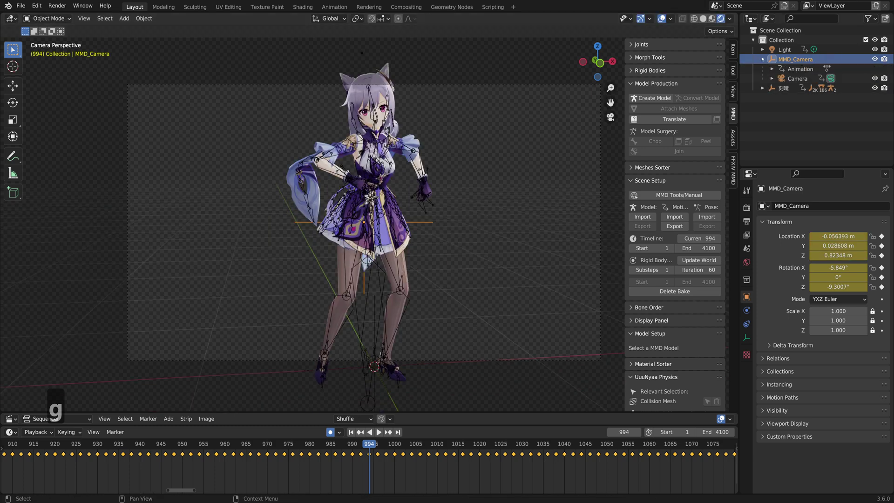
left_click(797, 78)
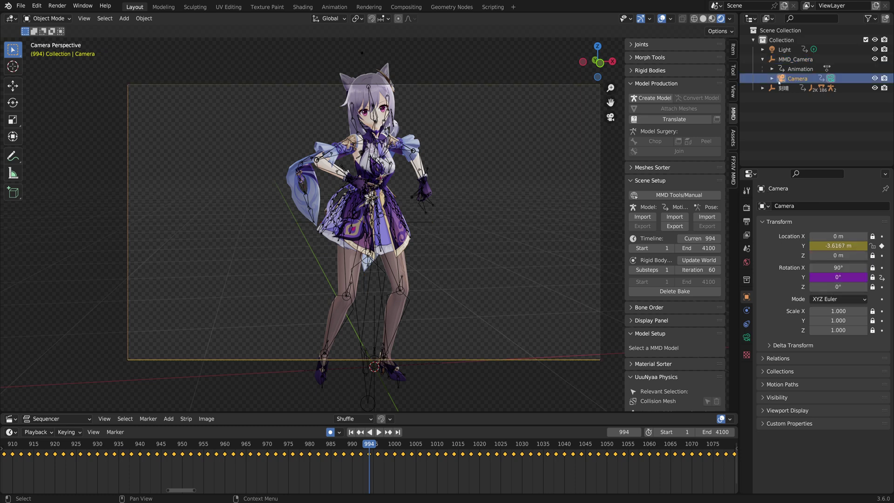
key("g")
right_click(588, 195)
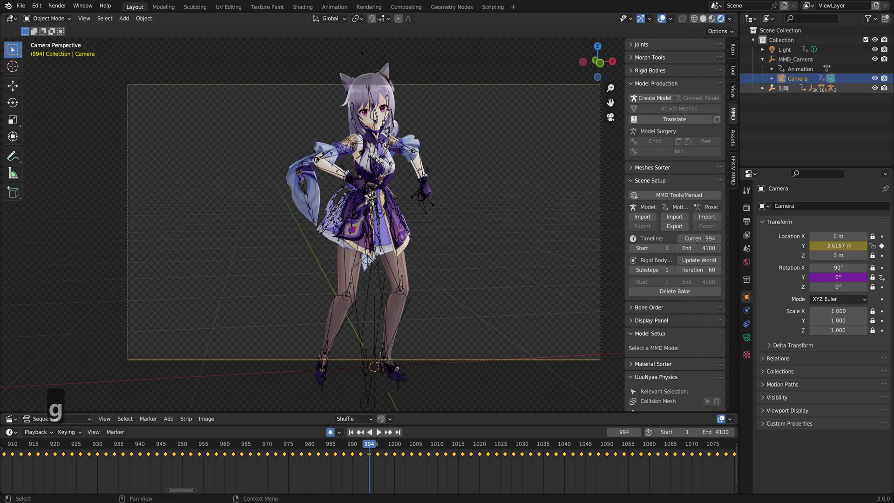
Select the MMD_Camera empty together with the Camera and try moving both in the camera view and a side view.
left_click(782, 59)
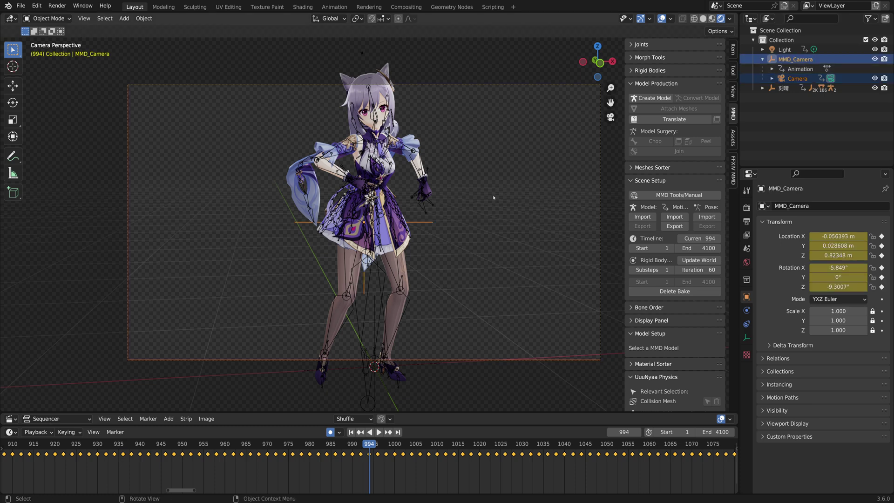
key("g")
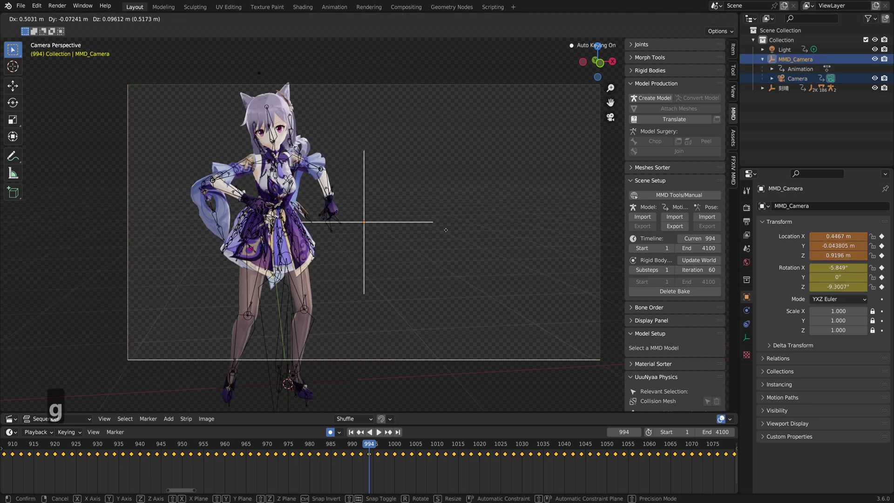
right_click(416, 231)
middle_click_drag(415, 231, 554, 224)
key("g")
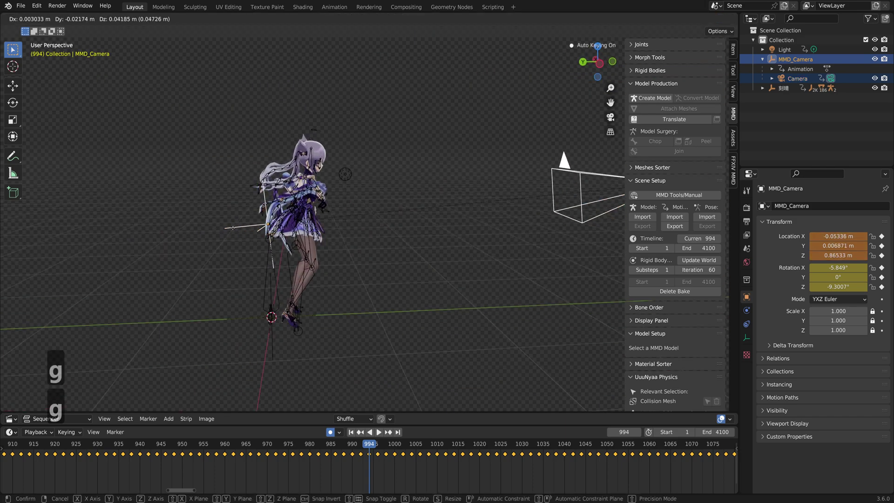
right_click(245, 234)
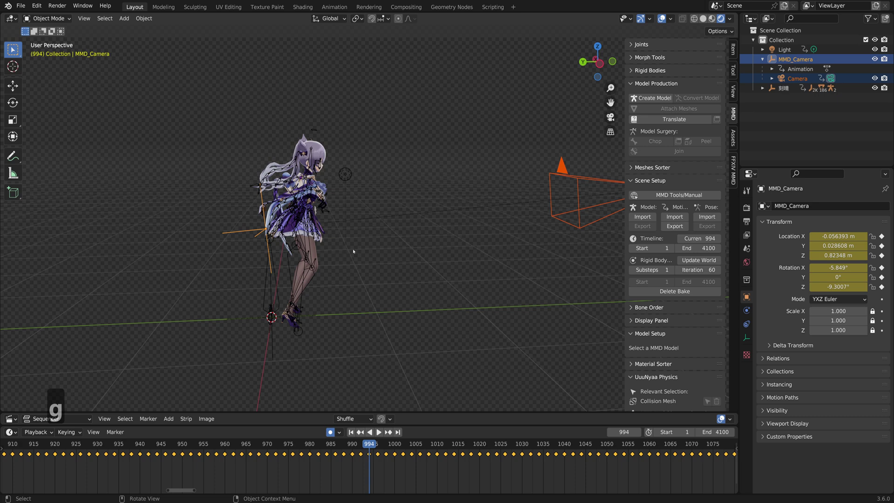
middle_click_drag(466, 240, 463, 239)
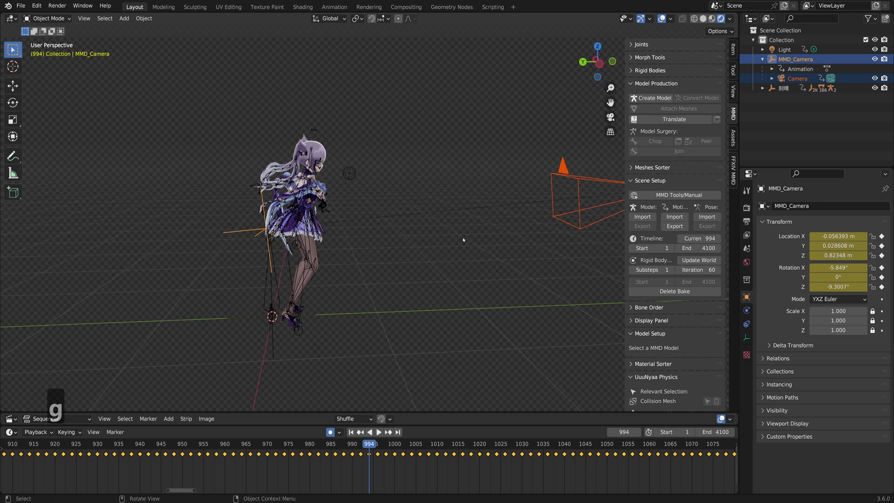
Try to move the Camera alone in the side view, and try to move the MMD_Camera empty alone for comparison.
left_click(574, 178)
key("g")
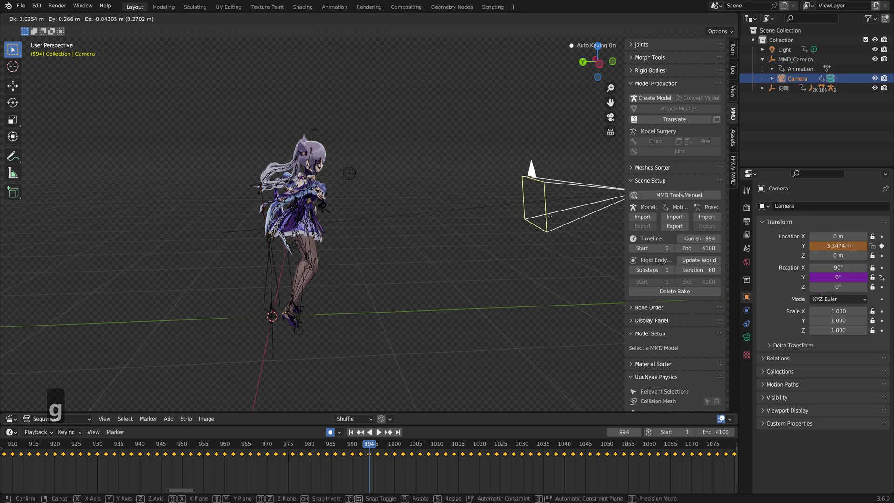
left_click(567, 181)
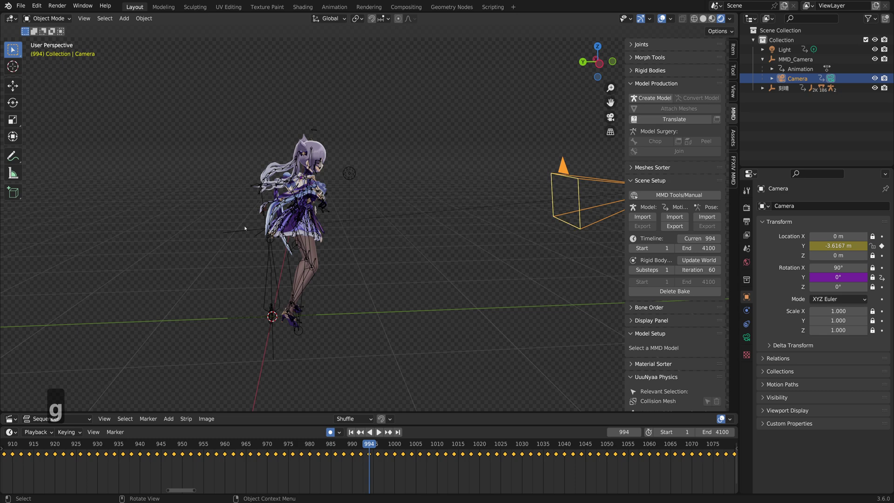
left_click(239, 237)
key("g")
right_click(239, 241)
scroll(326, 251, "down", 2)
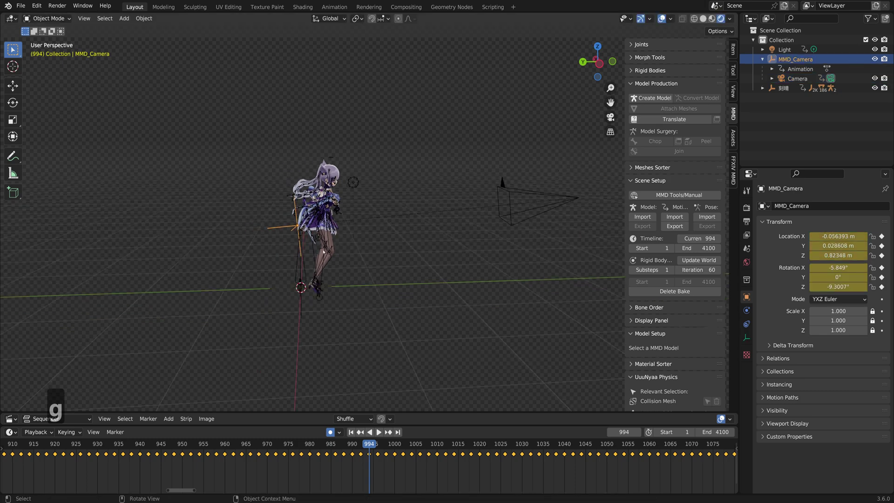
Reselect the MMD_Camera empty and examine the spacing of its keyframes around frames 1165 and 1181 in the timeline.
left_click(511, 197)
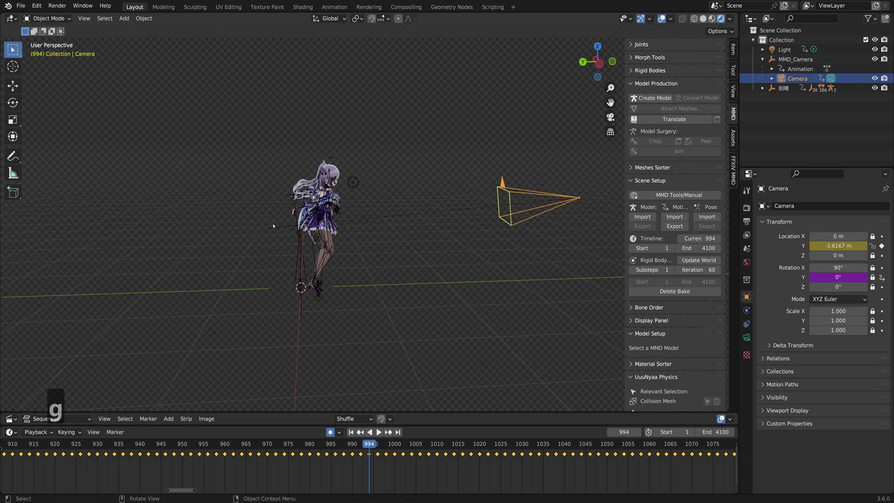
left_click(352, 380)
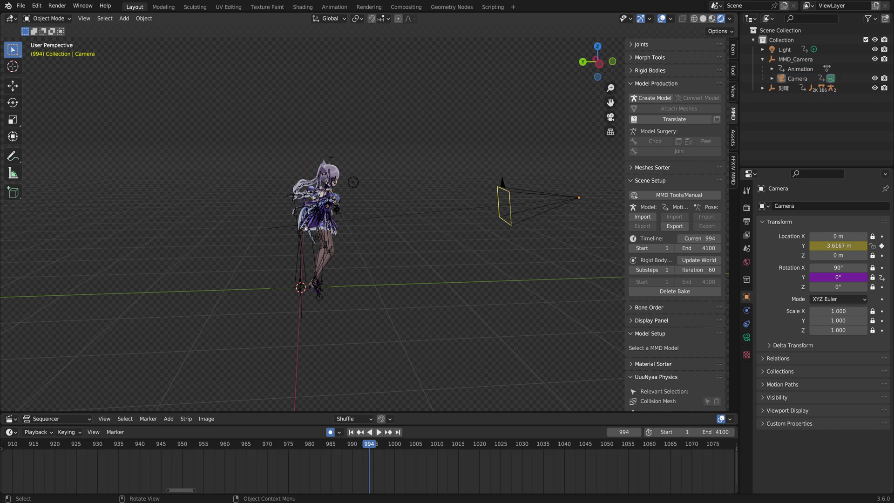
left_click(283, 230)
scroll(493, 476, "down", 5)
scroll(493, 476, "up", 3)
middle_click_drag(554, 477, 253, 466)
scroll(549, 458, "up", 3)
middle_click_drag(549, 468, 300, 480)
scroll(335, 481, "up", 7)
scroll(276, 465, "up", 9)
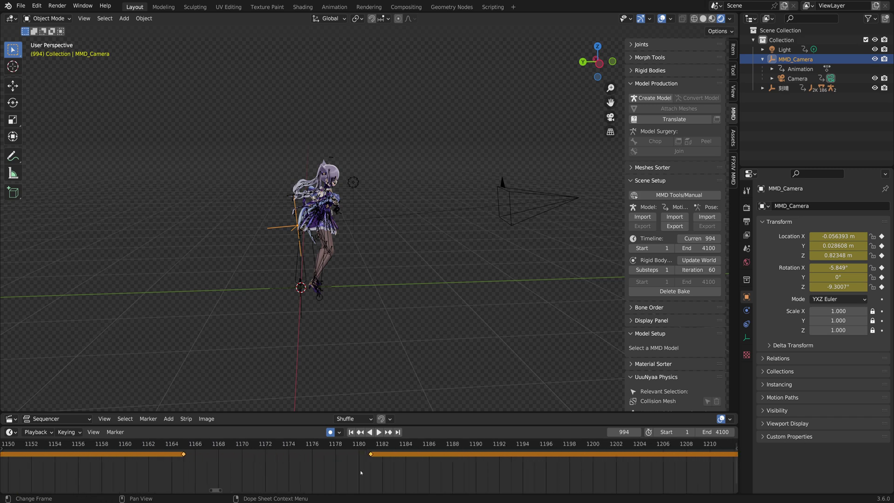
Find the wide gap in the empty's keyframes and set the current frame to the keyframe at 1242.
scroll(387, 473, "down", 20)
middle_click_drag(531, 472, 401, 479)
scroll(356, 476, "up", 11)
left_click(289, 445)
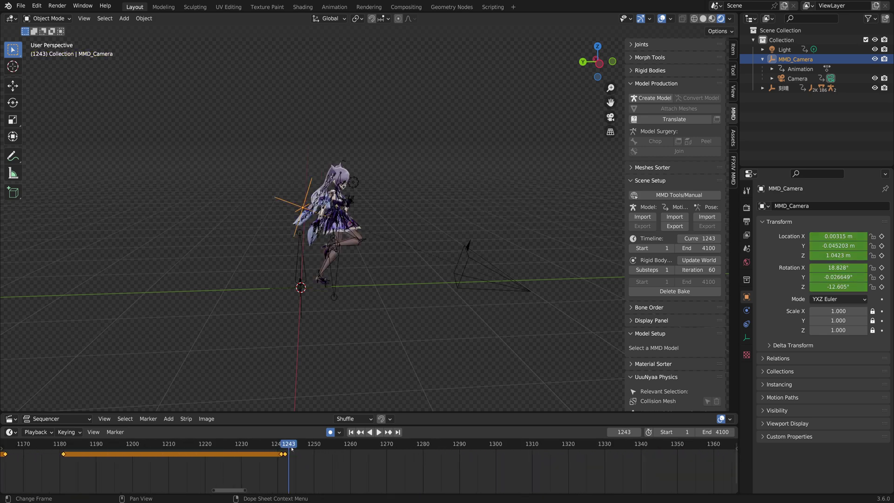
left_click(359, 430)
Play and scrub the animation after frame 1242 in the side view to examine the motion between the distant keyframes.
scroll(303, 465, "up", 7)
key("space")
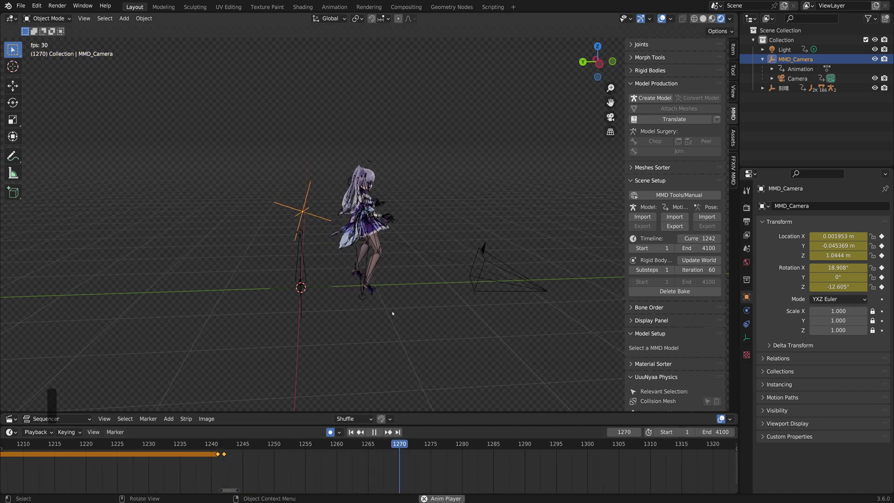
scroll(518, 484, "down", 4)
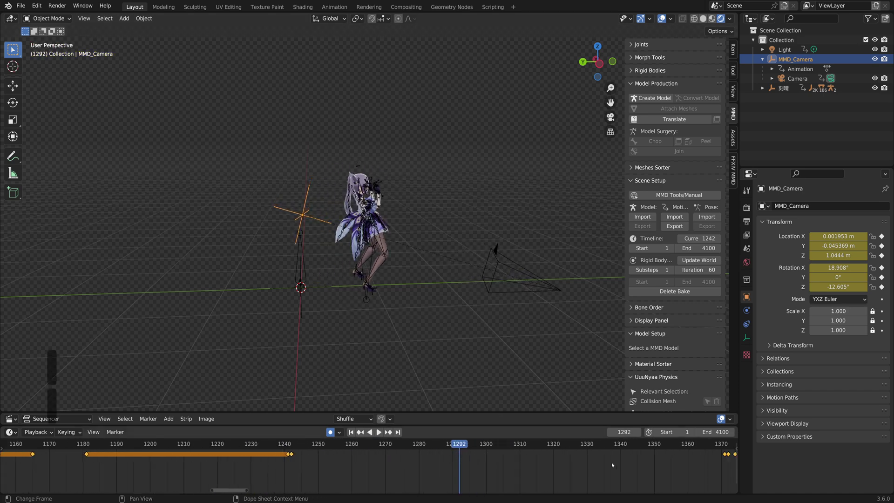
key("space")
left_click(365, 445)
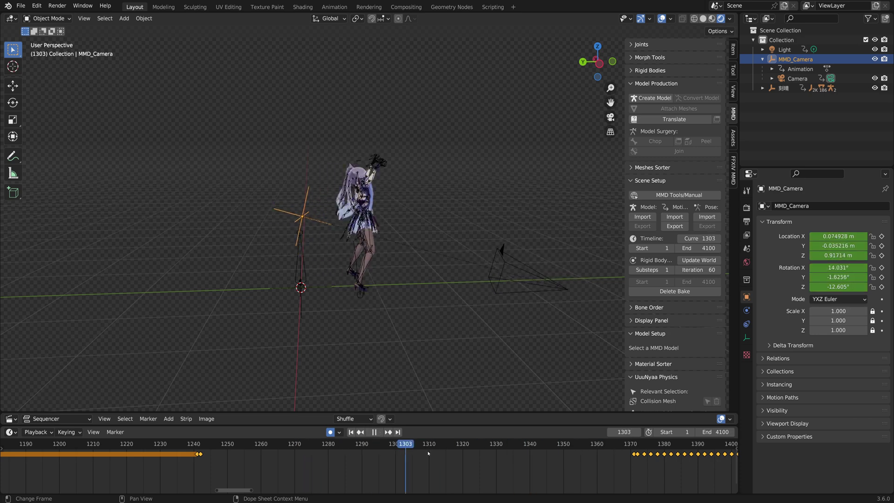
key("Escape")
Return to frame 1242, look through the scene camera and play the animation to review the camera motion.
left_click(203, 445)
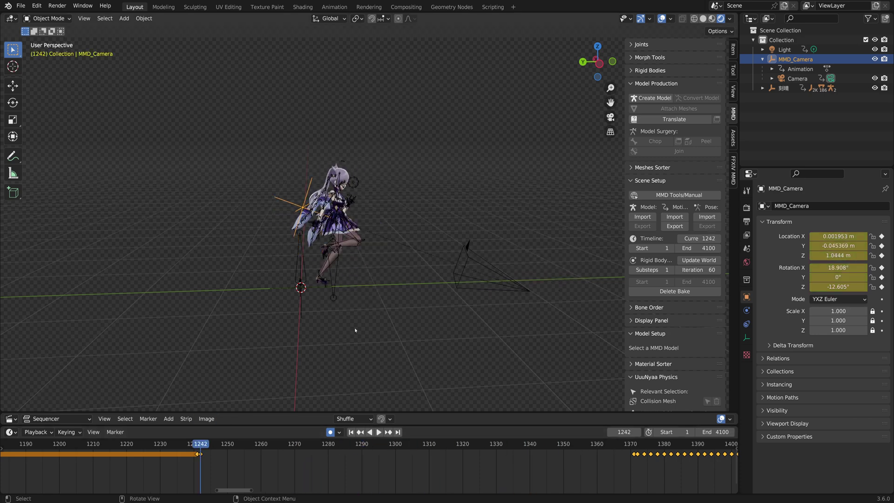
key("KP_0")
key("space")
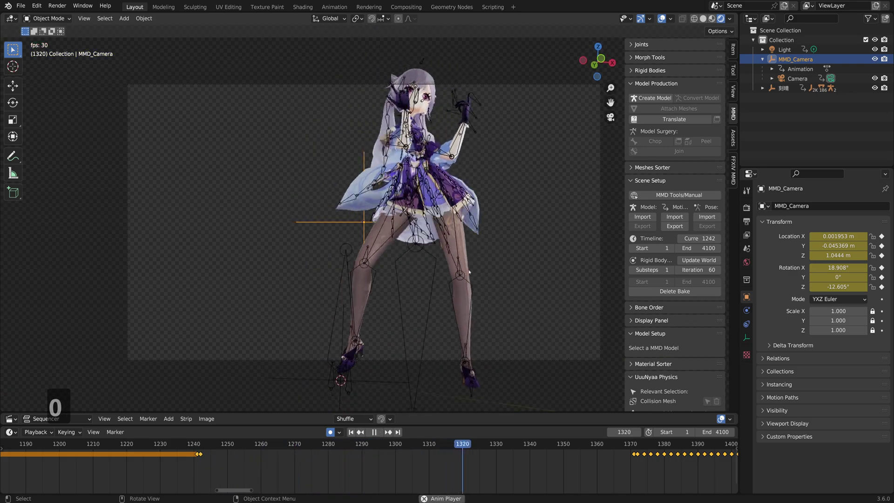
key("space")
key("space")
key("space")
At frame 1313, select both MMD_Camera and Camera and move them so the empty sits at about X 0.33, Y -0.19, Z 1.33 m.
left_click_drag(650, 443, 438, 452)
key("space")
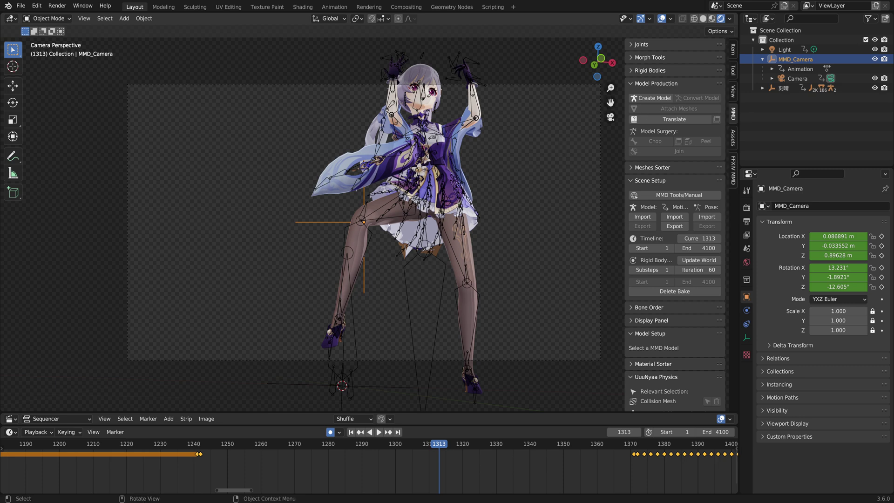
key("g")
right_click(404, 197)
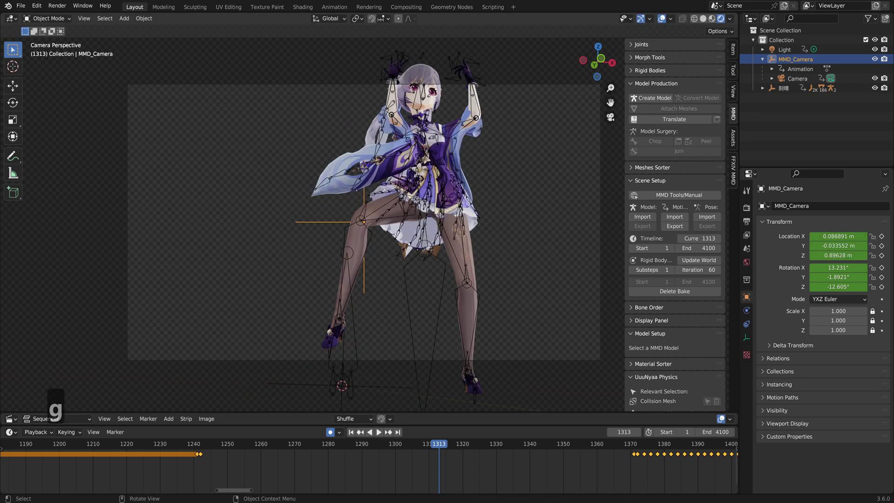
left_click(787, 79)
left_click(785, 59, "ctrl")
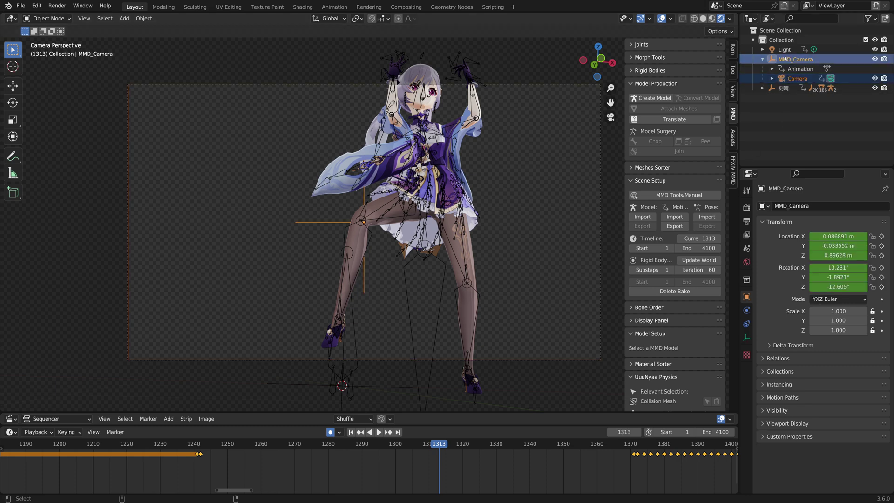
key("g")
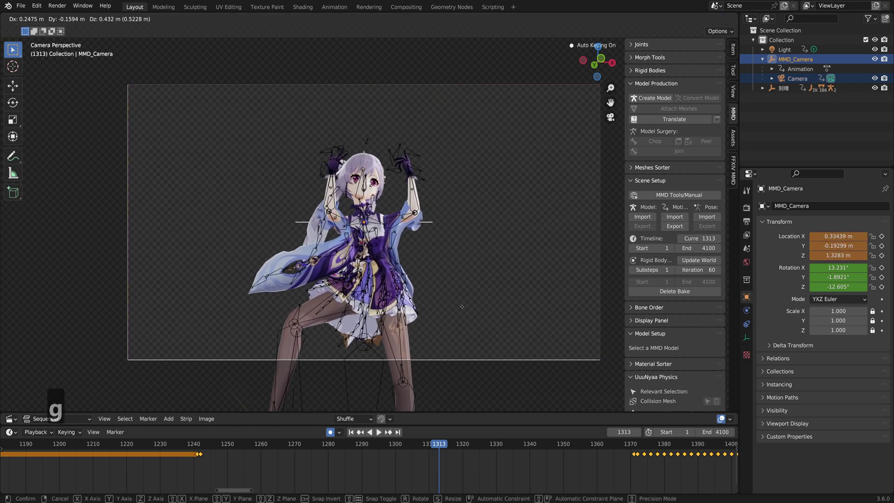
left_click(461, 308)
Rotate the selected pair about global X until the empty's X rotation is about -15.6°, and lower the empty to about Z 1.14 m.
key("r")
key("x")
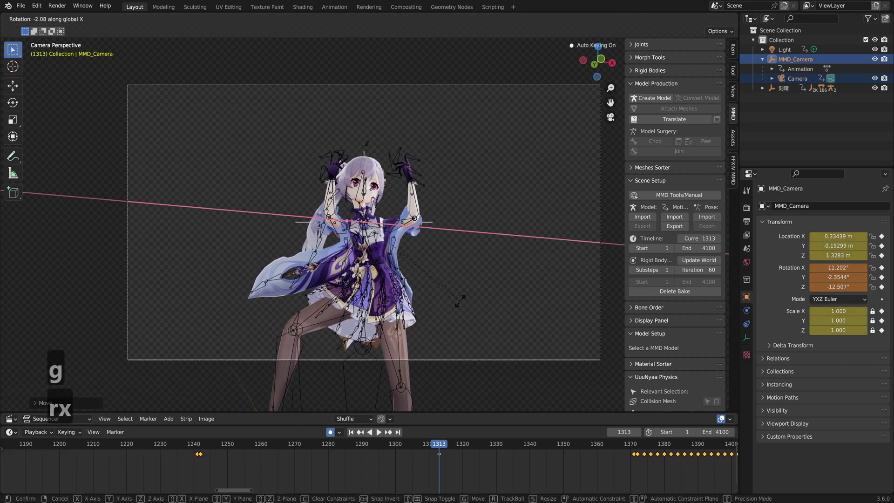
left_click(455, 240)
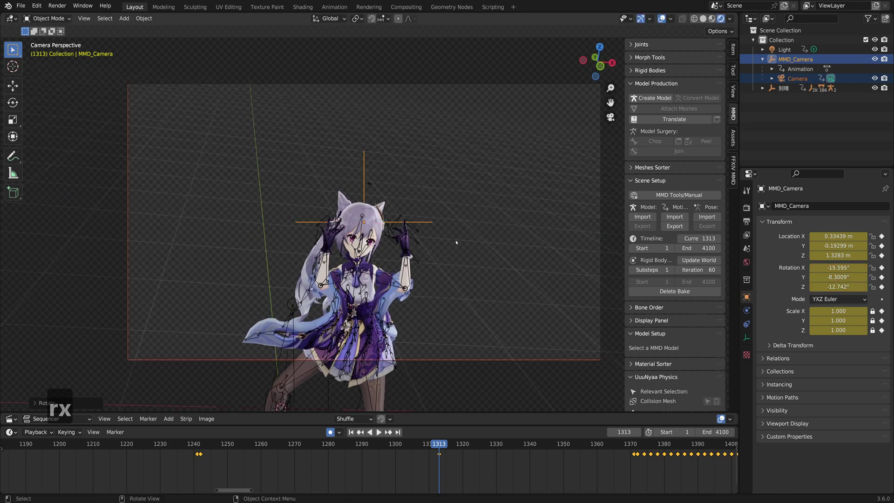
key("g")
left_click(453, 254)
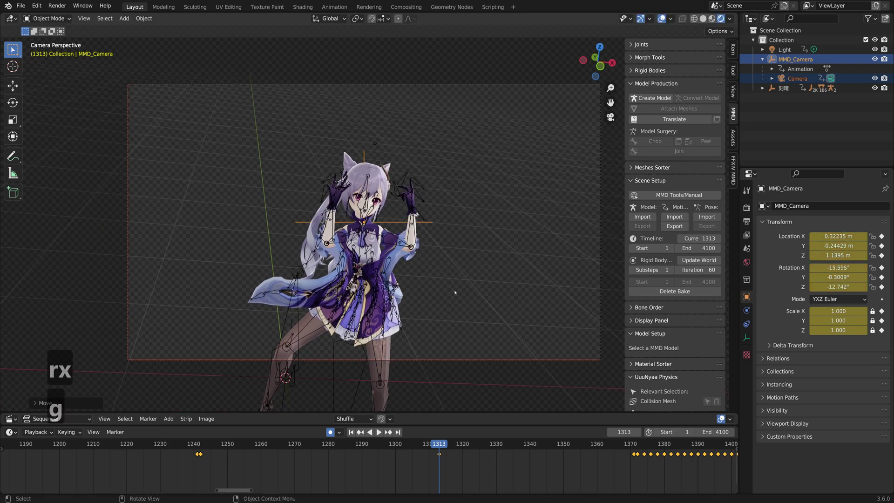
Scrub from frame 1313 to 1371 and play from about frame 1239 to review the altered camera motion.
left_click_drag(438, 446, 634, 492)
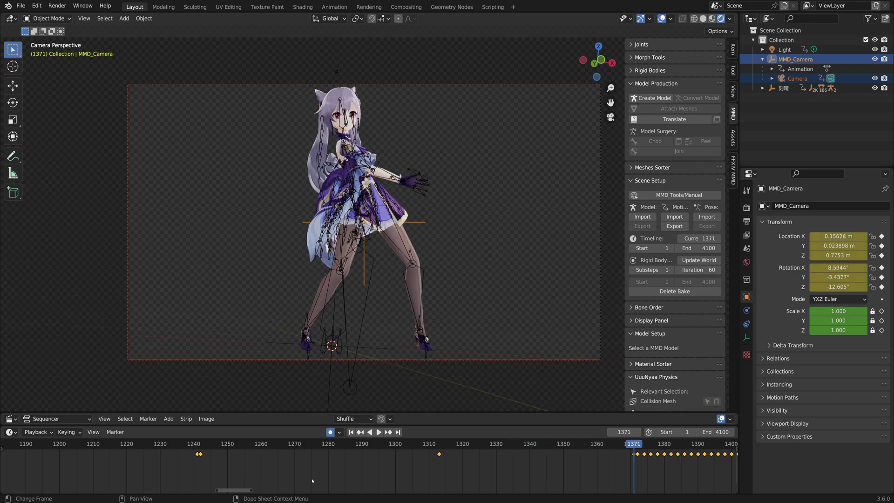
left_click(191, 446)
key("space")
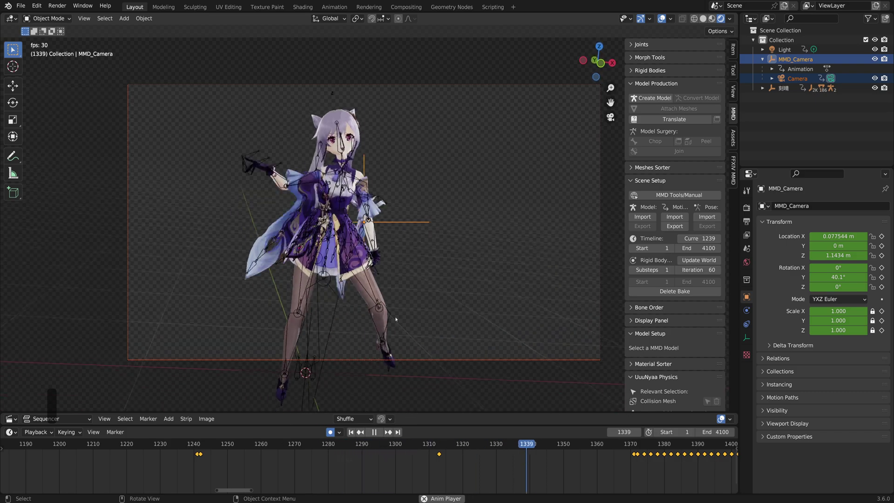
key("space")
Delete the added keyframe at frame 1313 and replay the camera motion from frame 1240.
key("x")
left_click(441, 458)
key("space")
key("space")
left_click(195, 444)
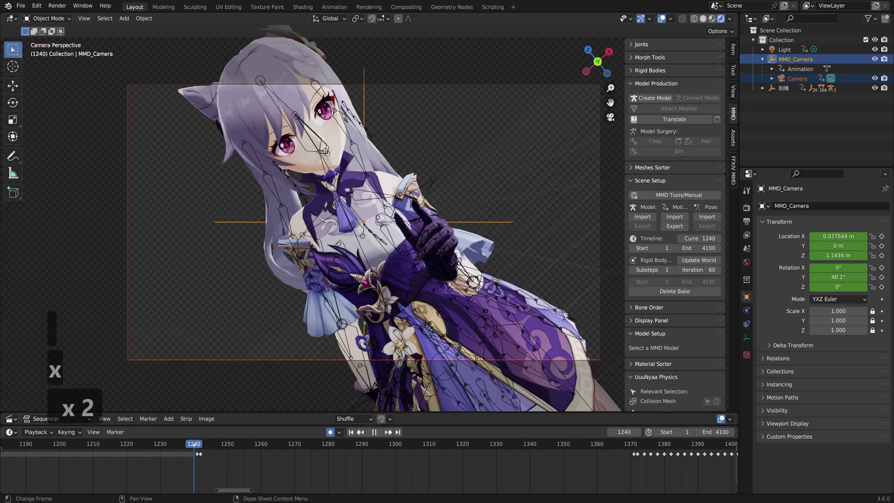
key("space")
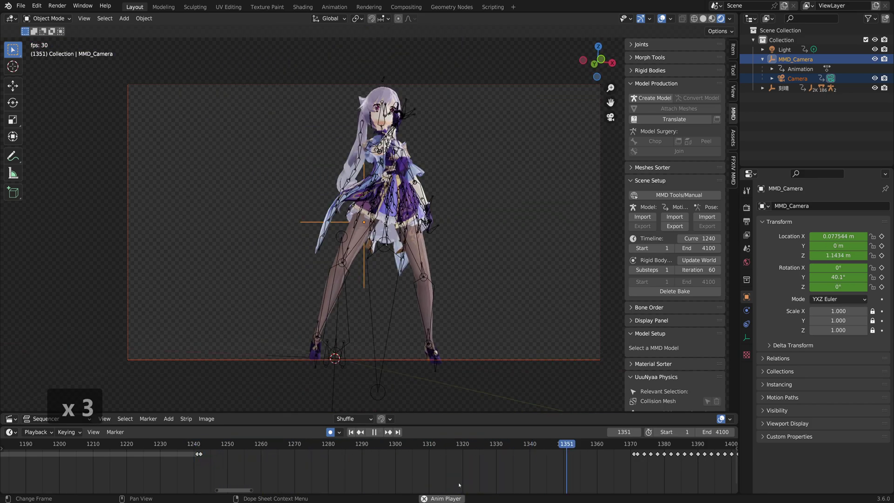
Stop the playback, go to frame 1243 and leave the camera view to see the camera rig from the side.
key("space")
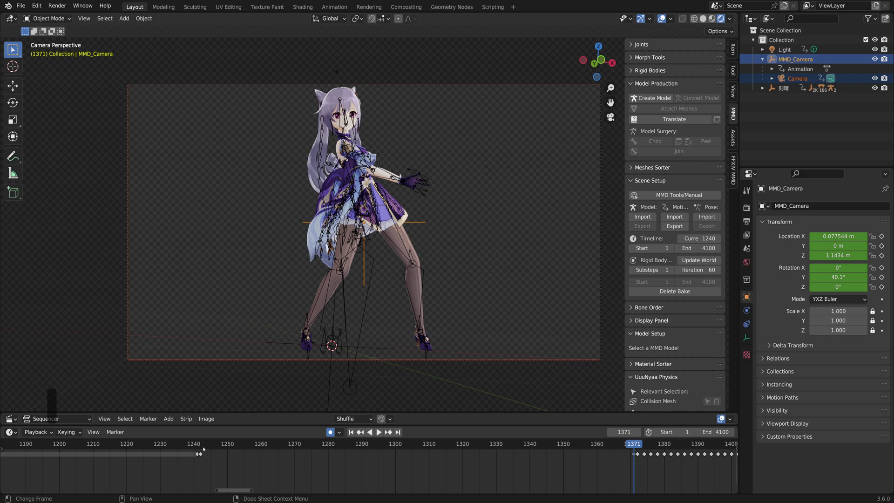
key("Down")
middle_click_drag(434, 303, 508, 282)
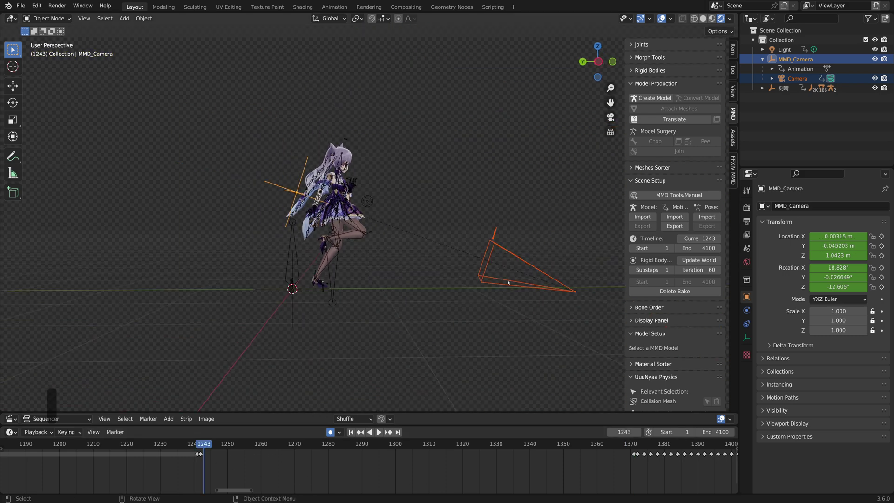
Try to move Camera and MMD_Camera one at a time at frame 1243.
left_click(499, 246)
key("g")
left_click(280, 189)
key("g")
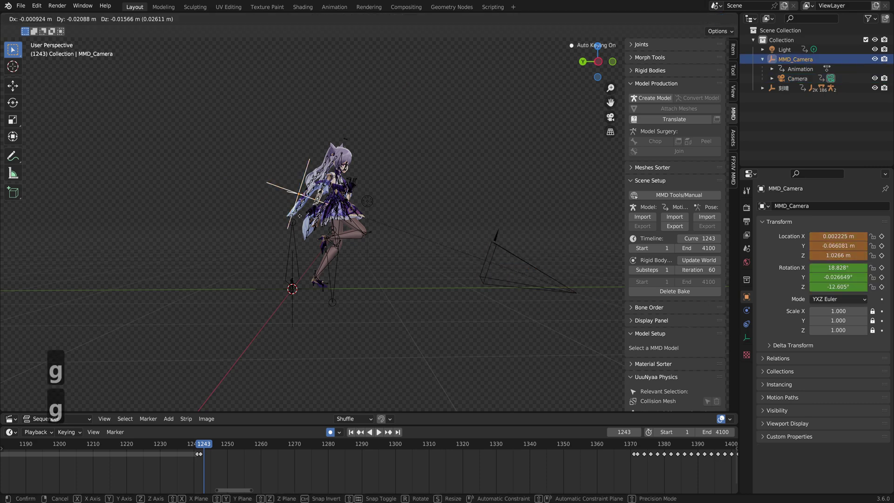
right_click(334, 226)
Select Camera and MMD_Camera together and move them so the empty sits at about X -0.14, Y -2.87, Z 0.36 m.
left_click(516, 255)
left_click(281, 191, "shift")
key("g")
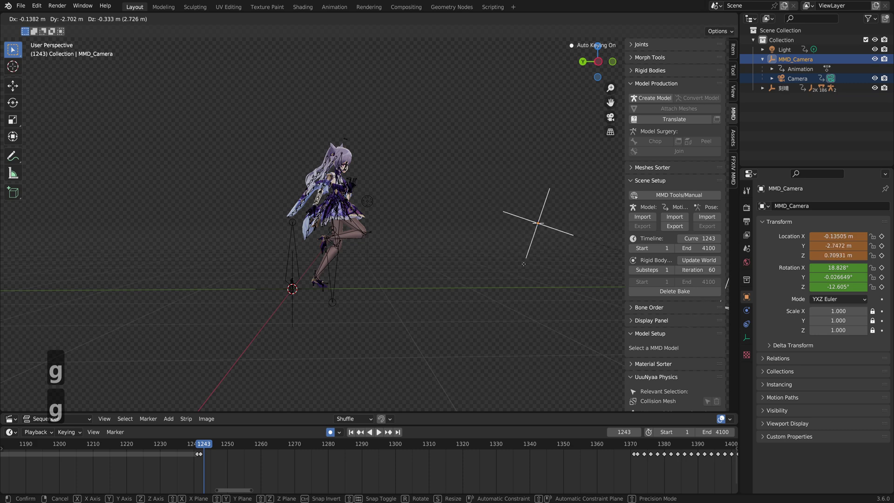
left_click(520, 307)
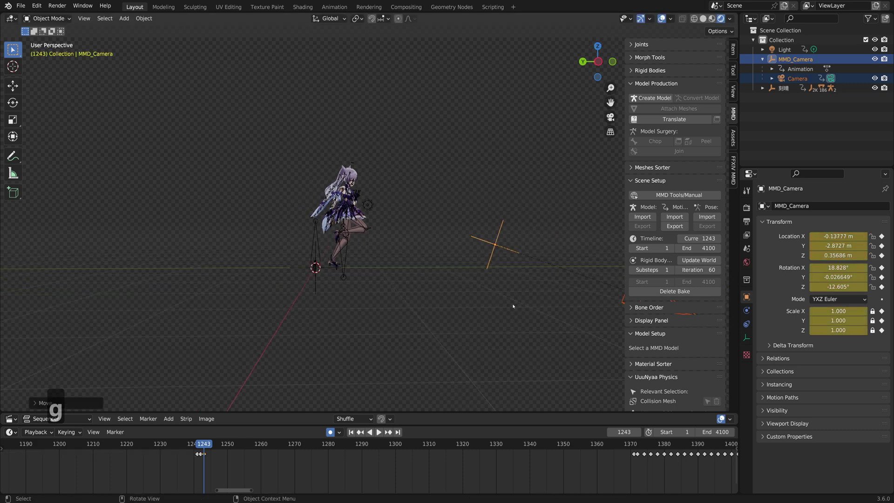
Shift the new keyframe from frame 1243 to about frame 1258 and set the current frame to 1260.
key("g")
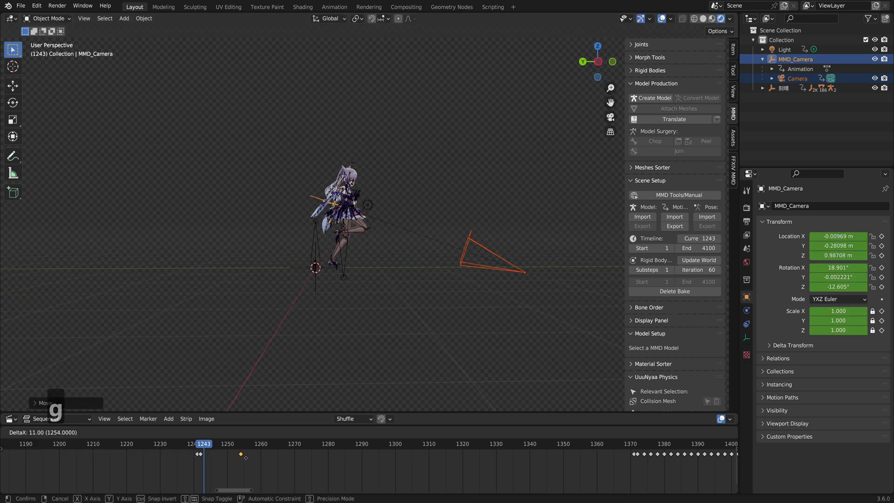
left_click(258, 460)
key("g")
right_click(488, 292)
left_click_drag(217, 443, 261, 443)
mouse_move(433, 307)
middle_mouse_down()
mouse_move(429, 323)
mouse_move(440, 307)
middle_mouse_up()
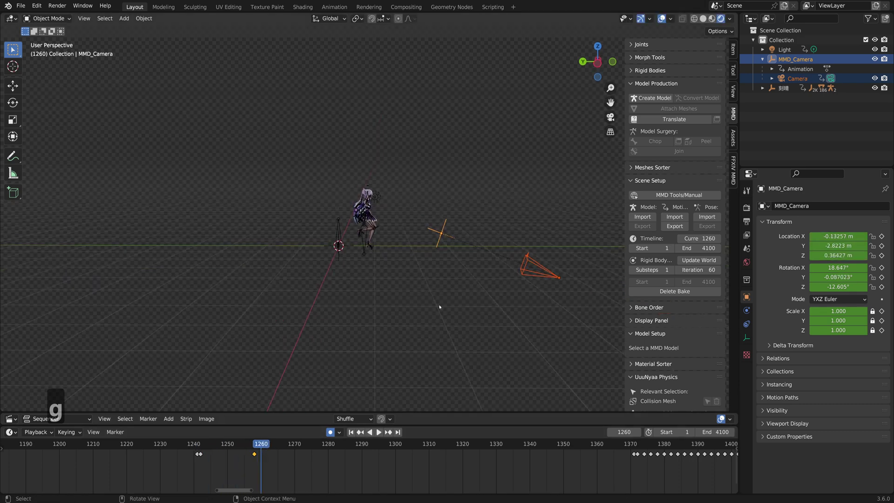
Select Camera and MMD_Camera in turn and examine their keyframes and placement around frame 1260.
left_click(529, 264)
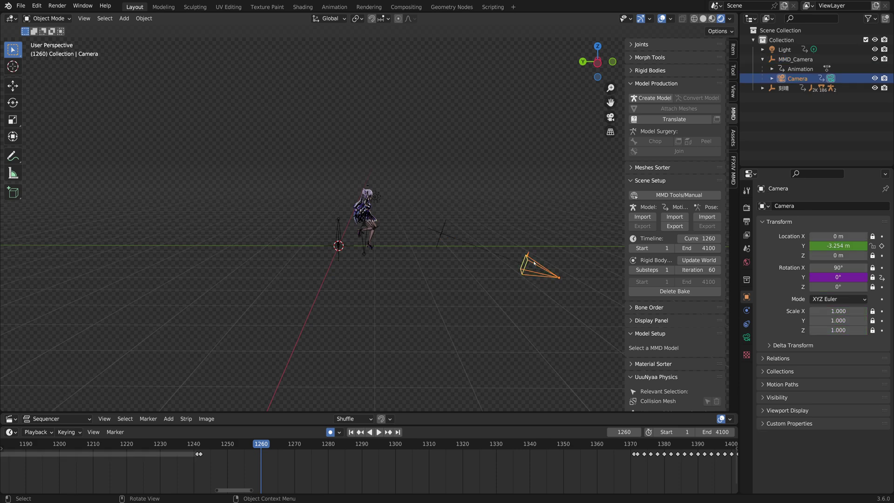
left_click(440, 237)
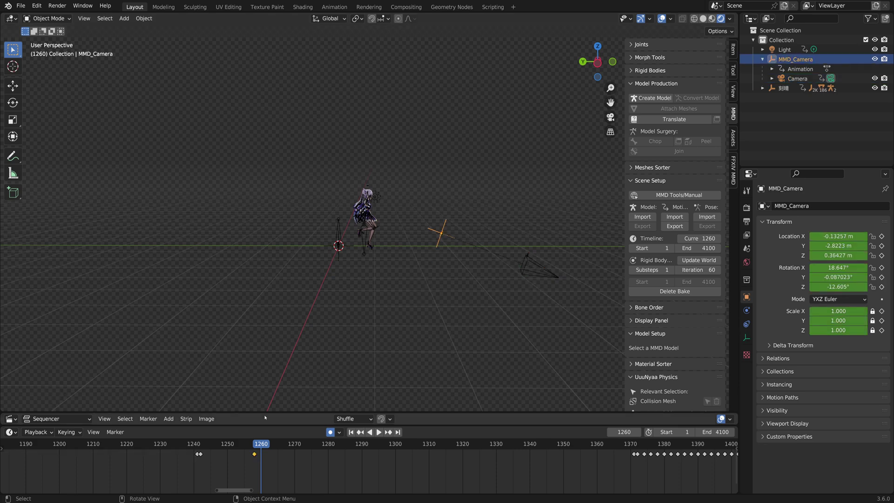
middle_click_drag(459, 259, 419, 285)
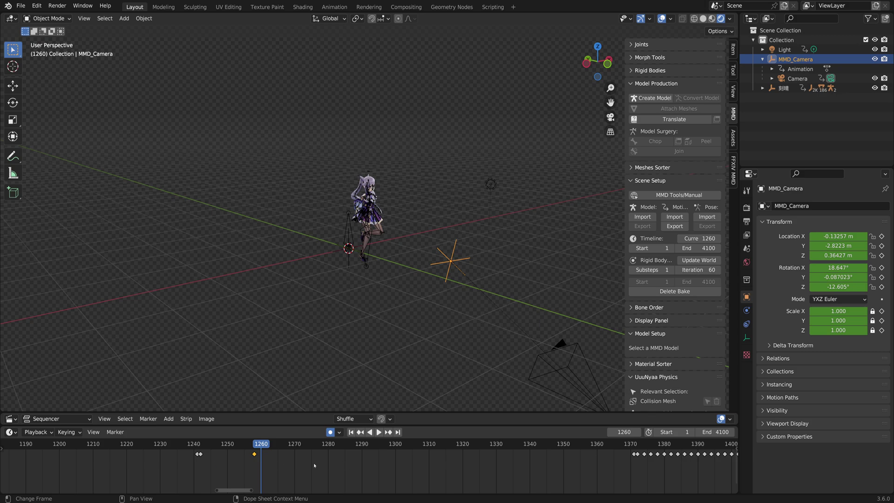
middle_click_drag(412, 254, 440, 256)
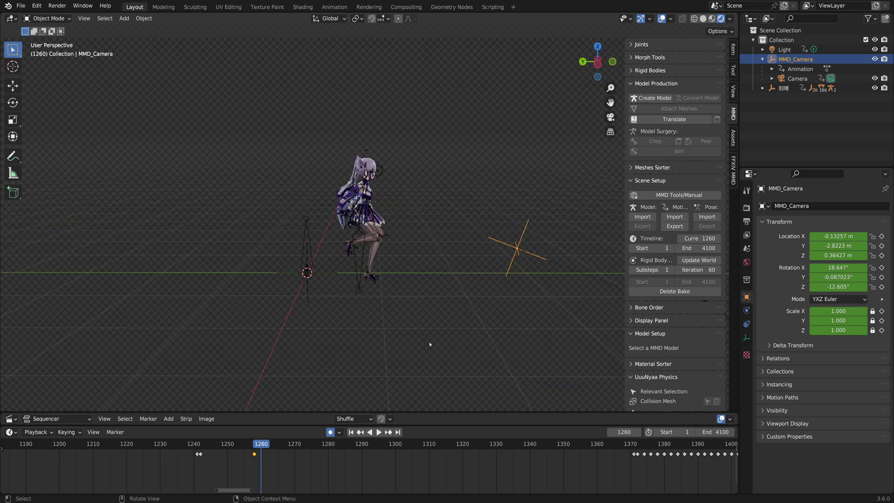
scroll(365, 461, "down", 5)
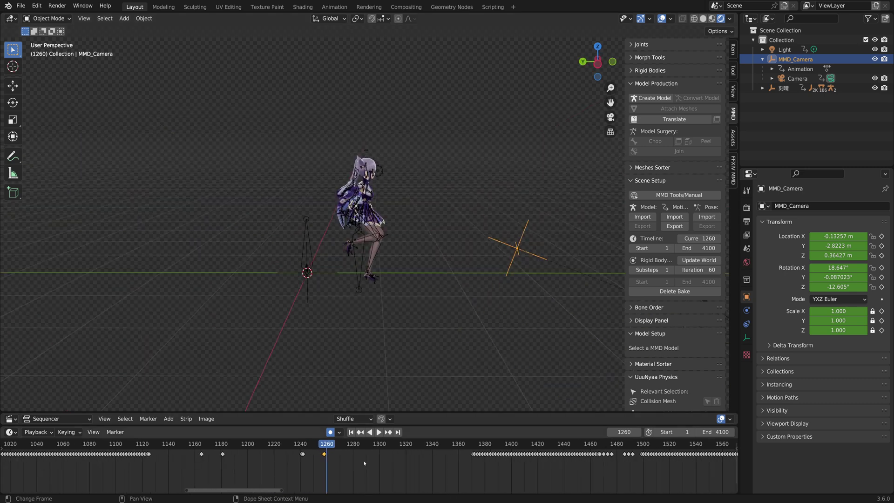
scroll(367, 462, "down", 2)
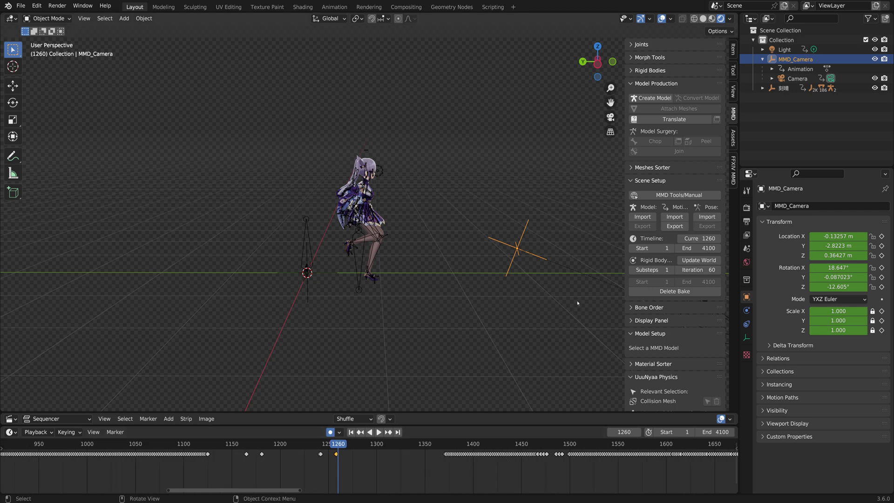
Try to rotate and move the MMD_Camera empty on its own at frame 1260.
key("r")
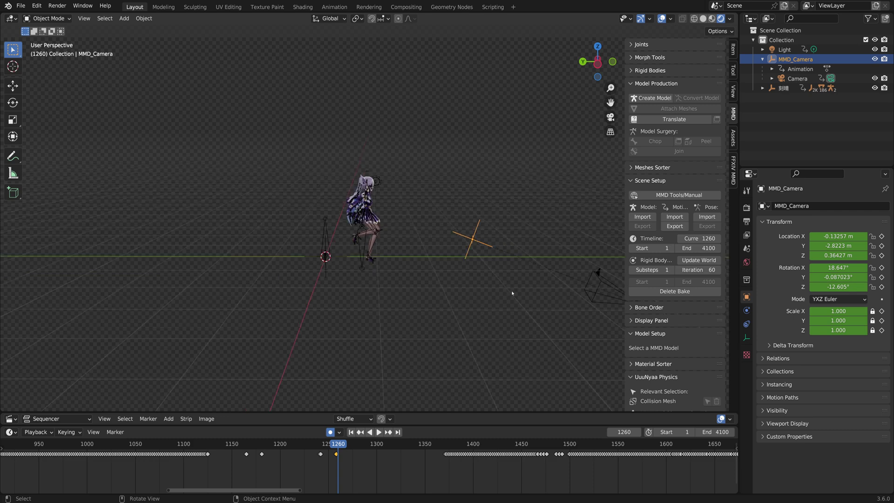
left_click(519, 285)
key("g")
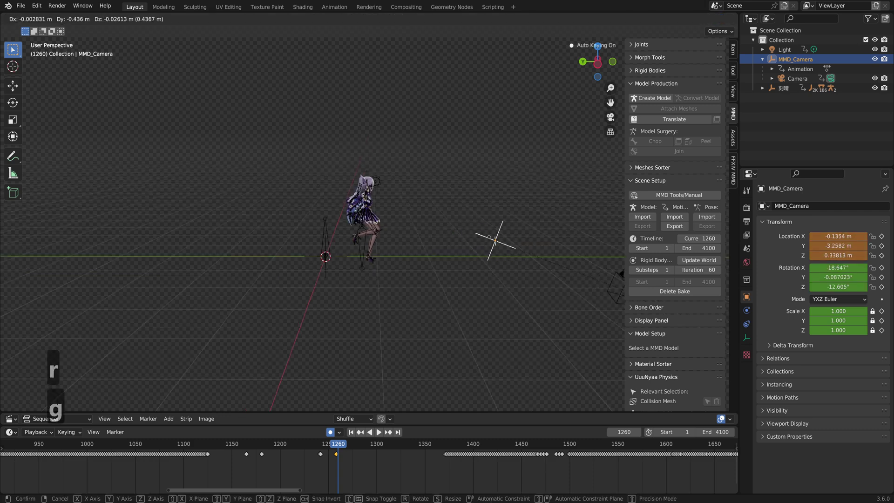
right_click(481, 279)
middle_click_drag(481, 280, 425, 281)
middle_click_drag(570, 290, 562, 302)
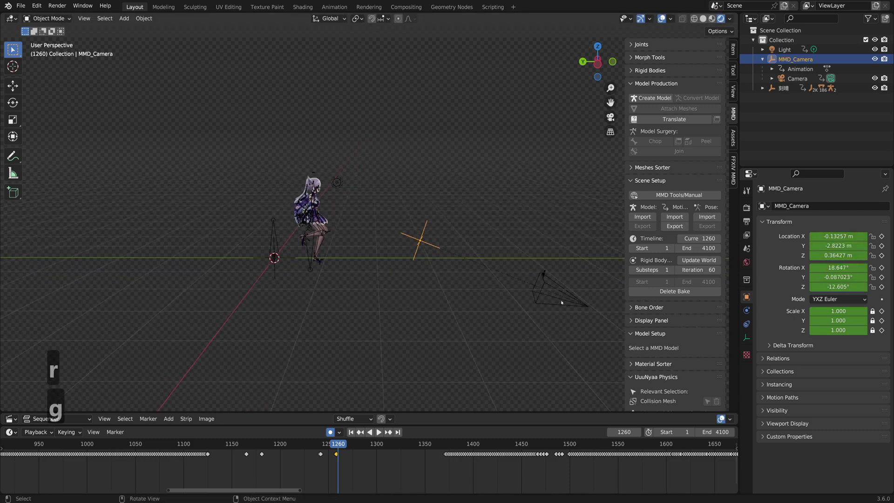
Try to move Camera separately from its MMD_Camera empty at frame 1260.
left_click(550, 285)
key("g")
right_click(508, 292)
middle_click_drag(508, 291, 445, 303)
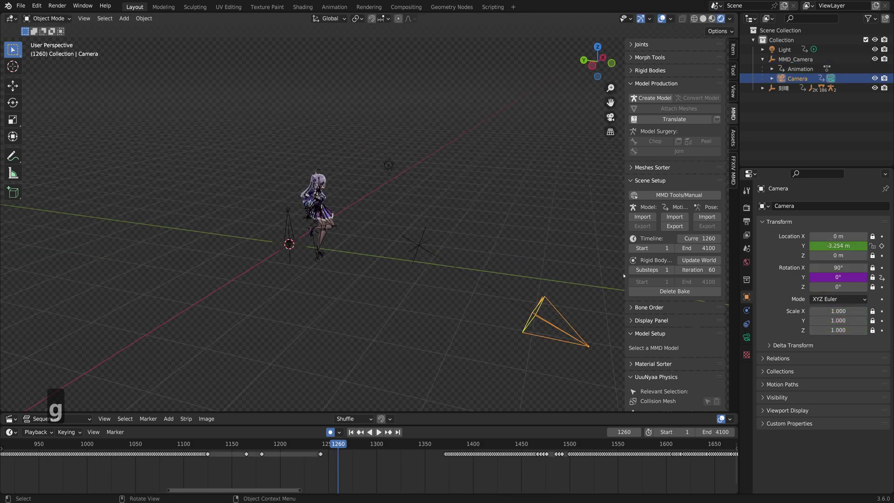
middle_click_drag(534, 322, 545, 318)
key("g")
right_click(569, 294)
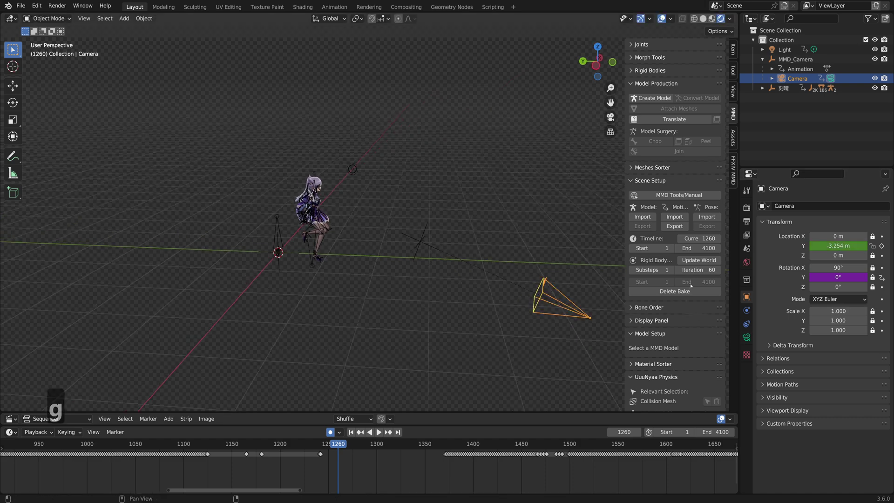
Open the Camera's lens and MMD Camera Tools settings and compare them with the data settings of MMD_Camera.
left_click(748, 338)
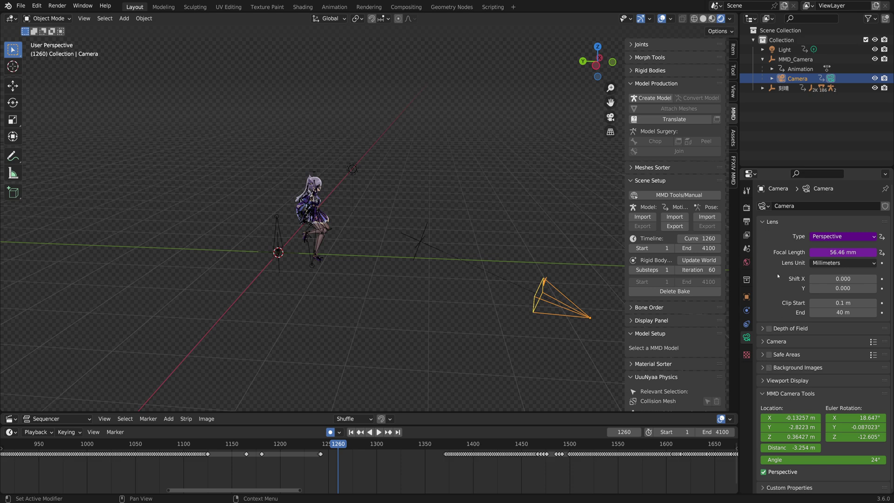
scroll(777, 279, "down", 1)
middle_click_drag(600, 301, 601, 294)
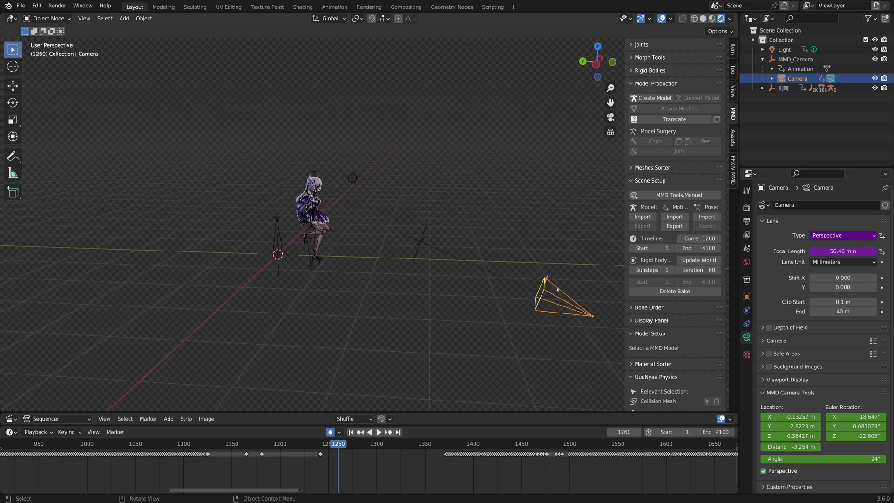
key("g")
right_click(521, 289)
left_click(421, 243)
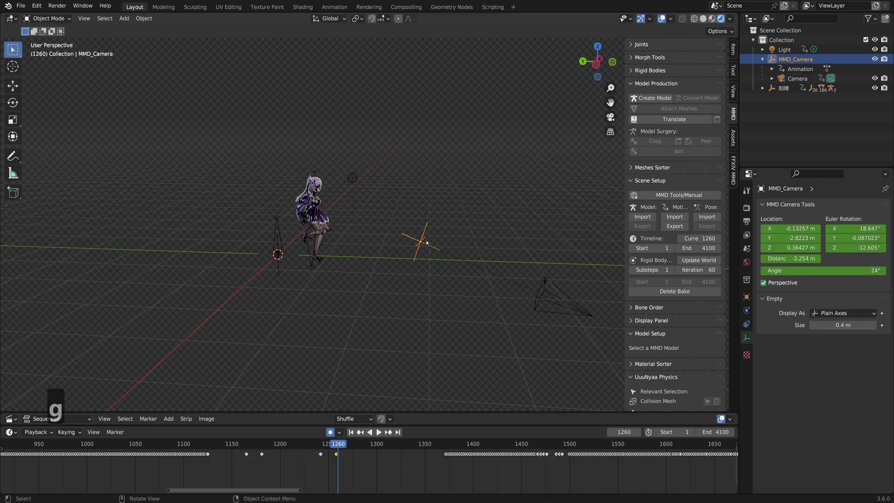
left_click(555, 294)
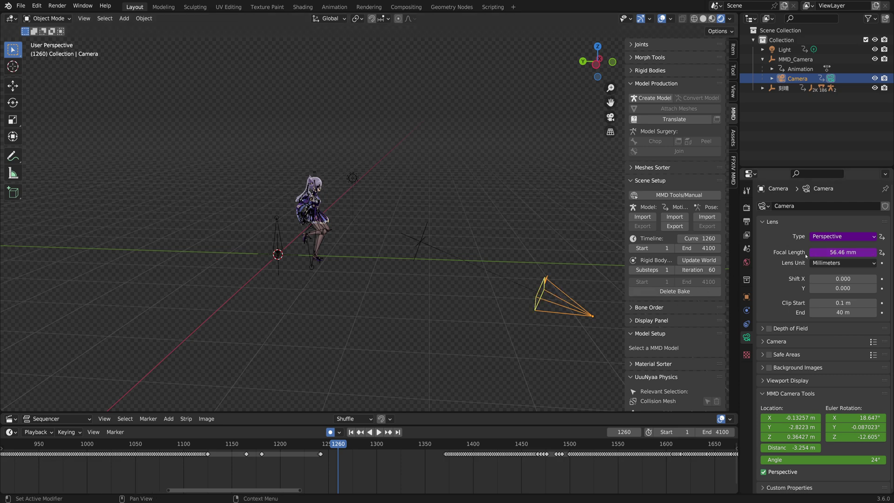
Switch to MikuMikuDance, try changing its camera view angle, and return to Blender.
key("alt+Tab")
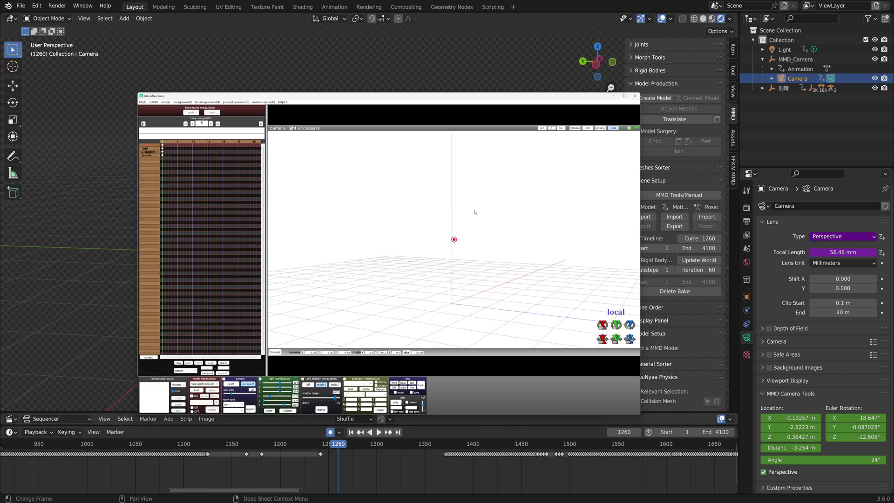
mouse_move(231, 393)
left_mouse_down()
mouse_move(247, 399)
mouse_move(235, 395)
left_mouse_up()
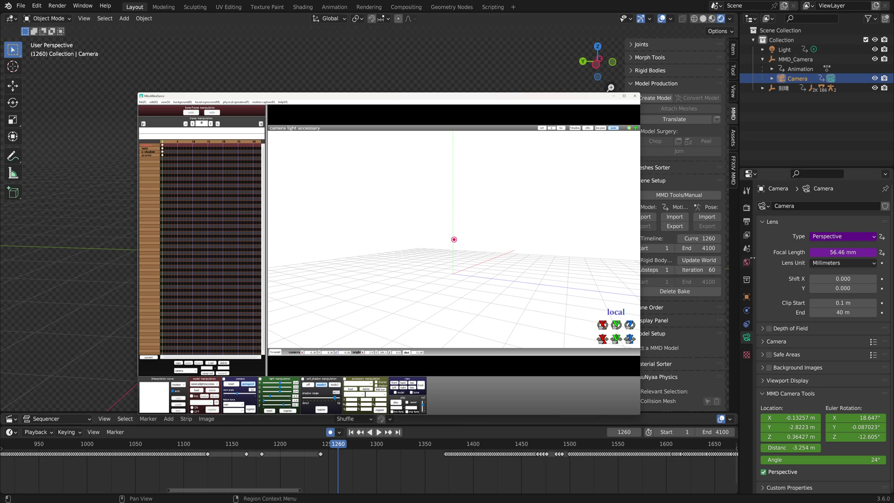
left_click(767, 258)
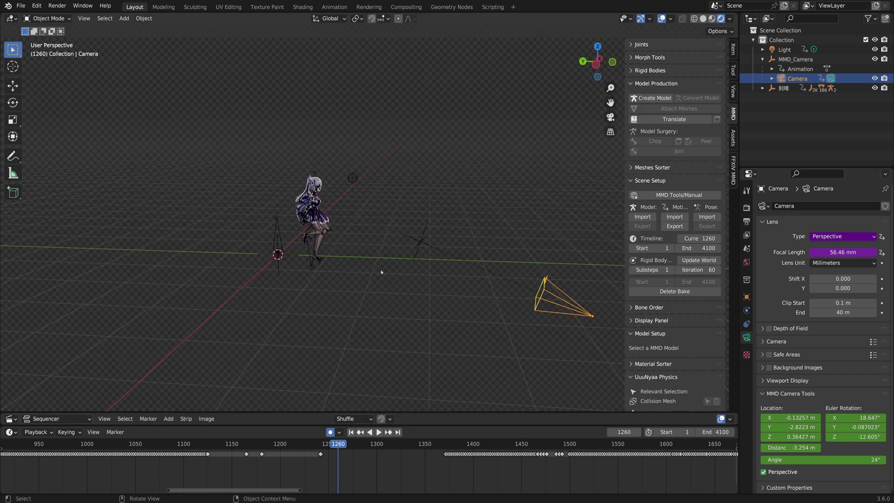
Look through the scene camera and delete the driver on its Focal Length.
key("KP_0")
left_click_drag(835, 249, 864, 252)
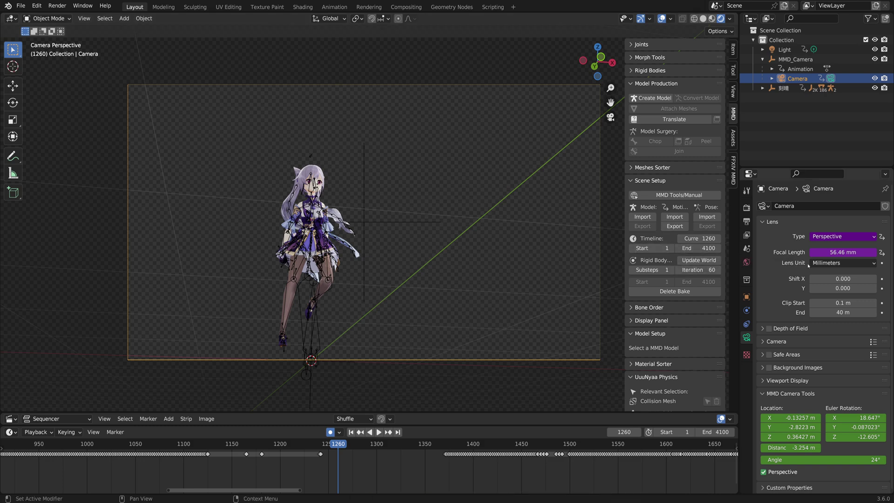
right_click(836, 253)
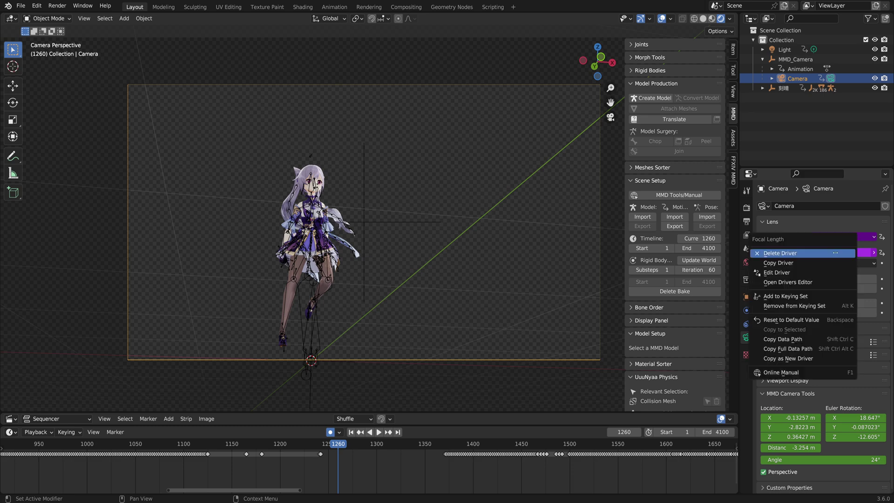
left_click(798, 253)
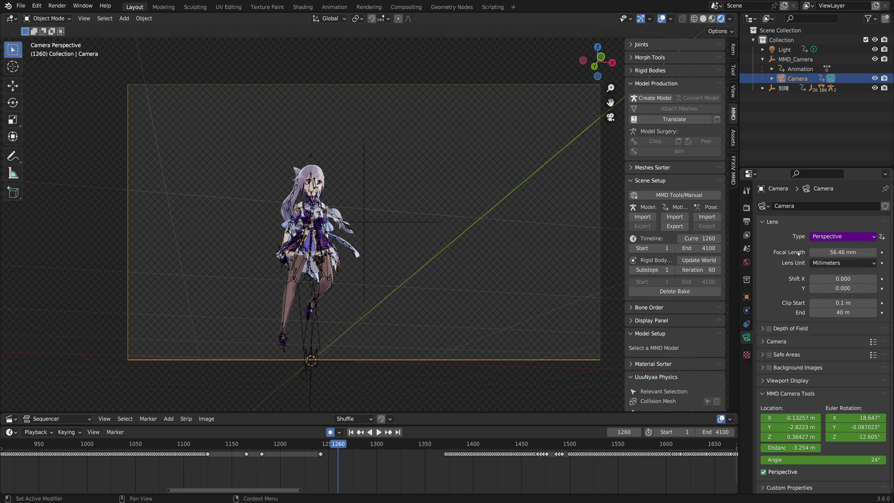
Play the camera motion from frame 1260 to 1361, pausing at frame 1309, to review it without the focal length driver.
key("space")
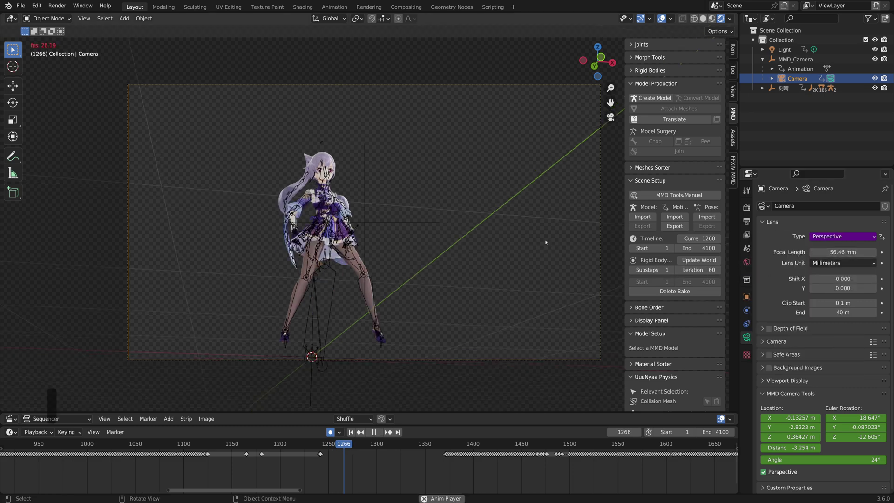
key("space")
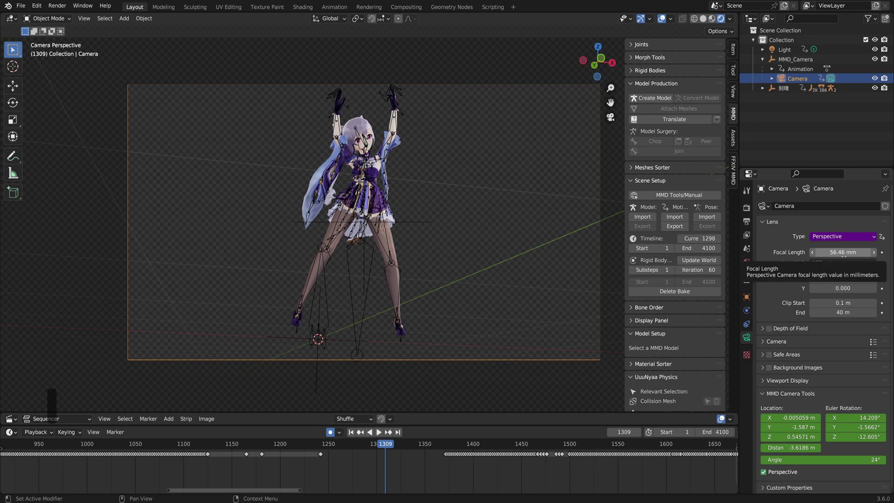
key("space")
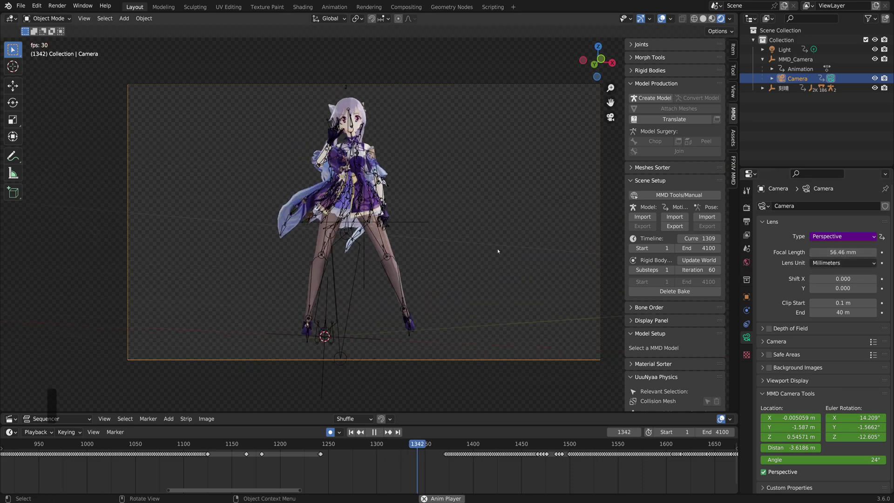
key("space")
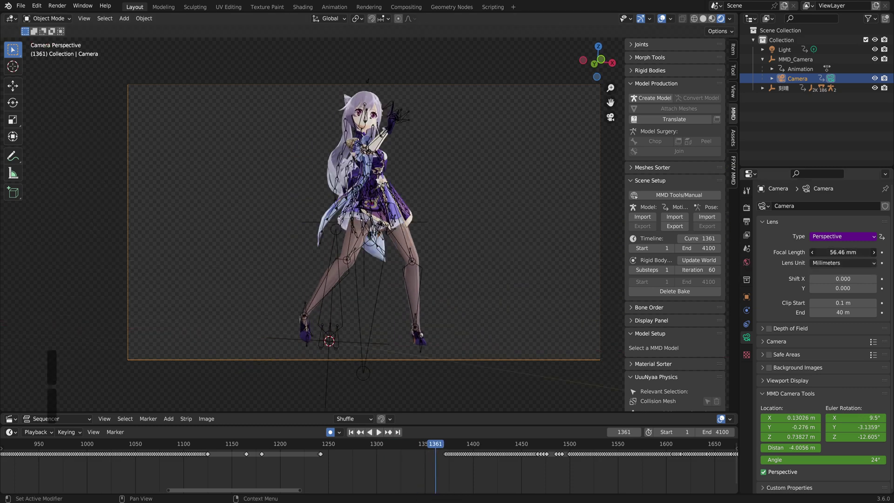
Try a focal length of 87.46 mm on the Camera at frame 1361.
mouse_move(842, 252)
left_mouse_down()
mouse_move(824, 252)
mouse_move(886, 252)
mouse_move(824, 252)
mouse_move(863, 252)
mouse_move(841, 252)
left_mouse_up()
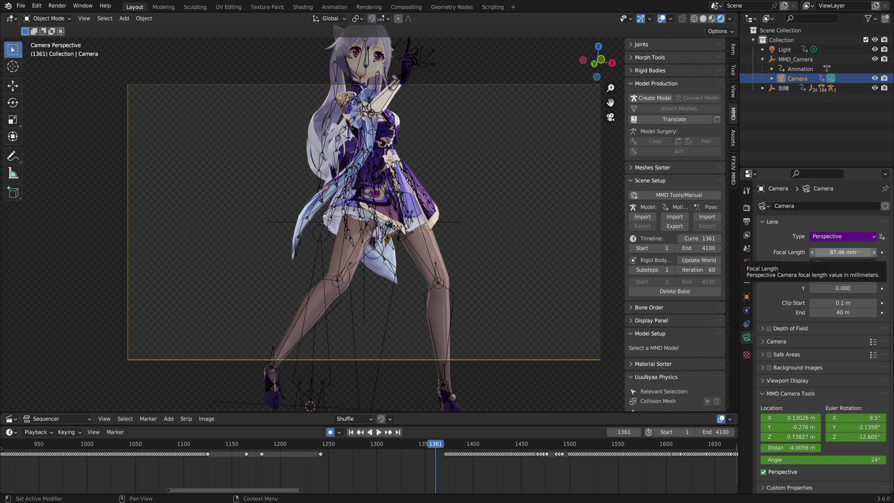
scroll(495, 268, "down", 1)
Go back to frame 1354 and set the Camera's focal length to 57.46 mm.
mouse_move(435, 449)
left_mouse_down()
mouse_move(331, 457)
mouse_move(429, 464)
left_mouse_up()
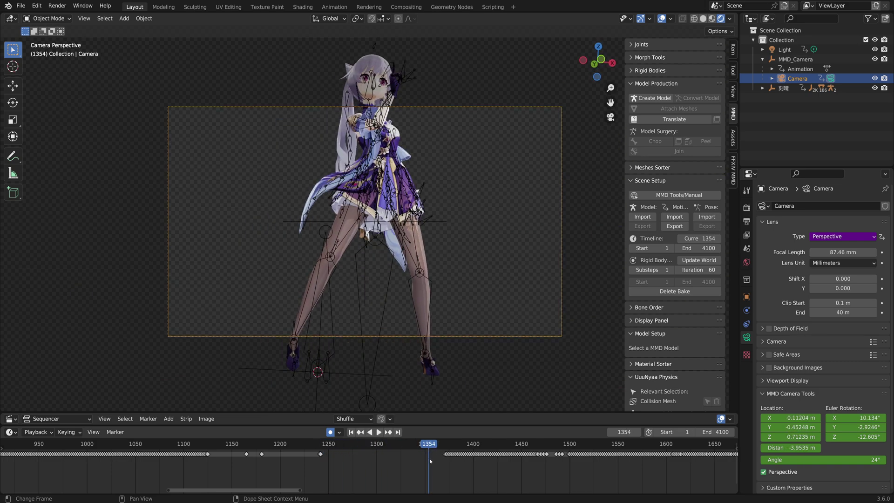
left_click(842, 252)
type("57.46")
key("Return")
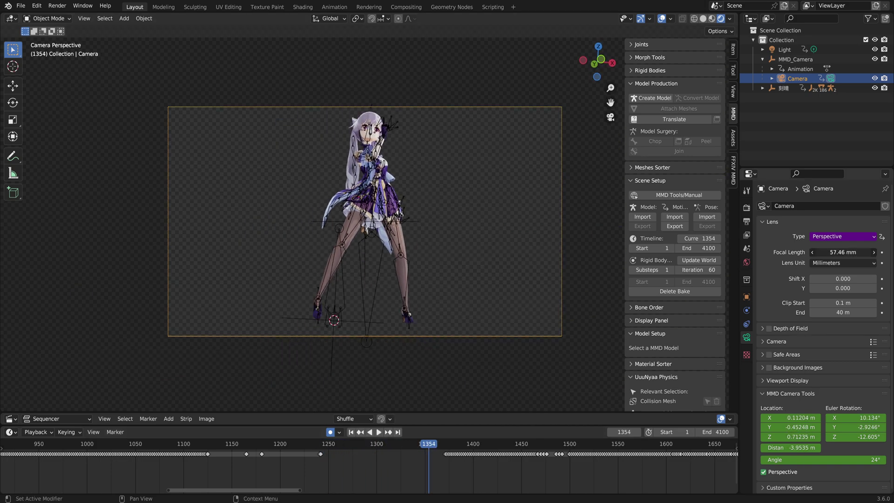
Set the Camera's focal length to 56.46 mm and scrub the timeline back to frame 1336.
mouse_move(843, 252)
left_mouse_down()
mouse_move(834, 252)
mouse_move(843, 252)
left_mouse_up()
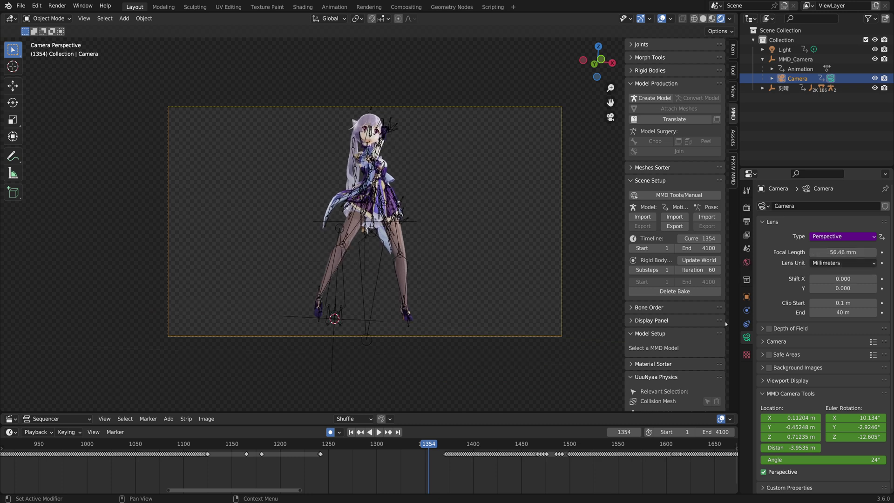
left_click_drag(428, 448, 411, 448)
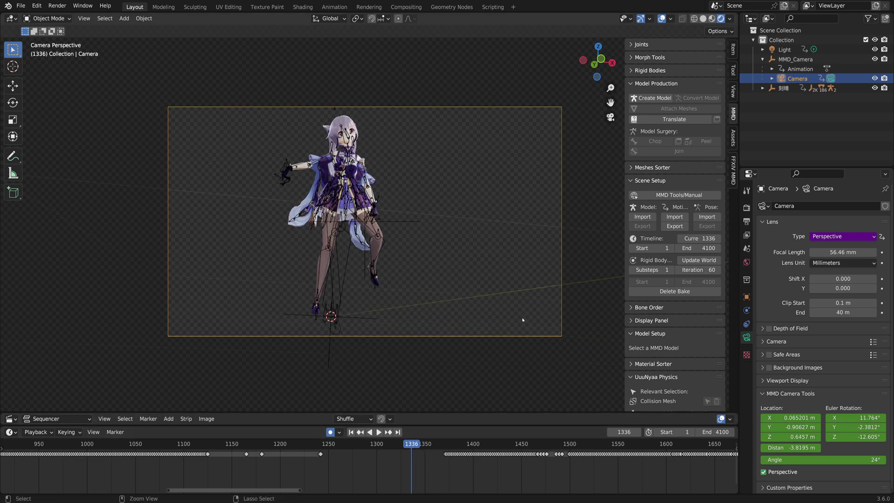
Undo the focal length trials, frame changes and driver deletion to restore the Camera's Focal Length driver.
key("ctrl+z")
key("ctrl+z")
key("ctrl+z")
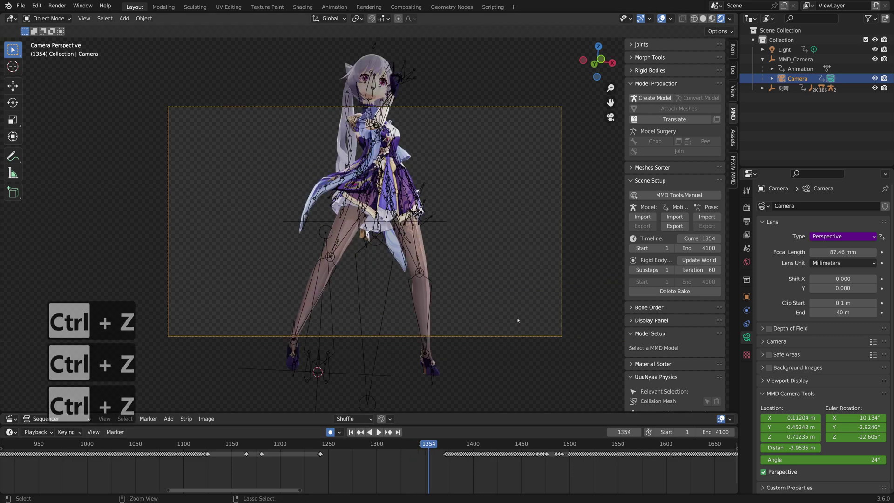
key("ctrl+z")
key("ctrl+z")
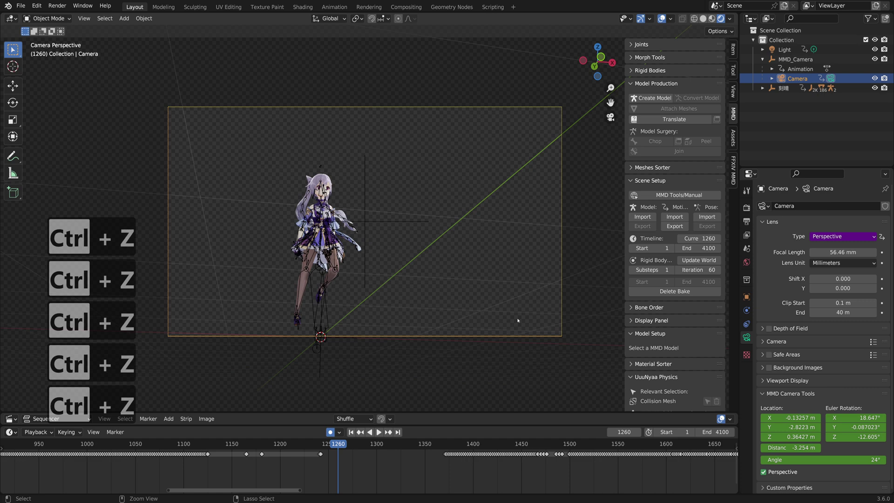
key("ctrl+z")
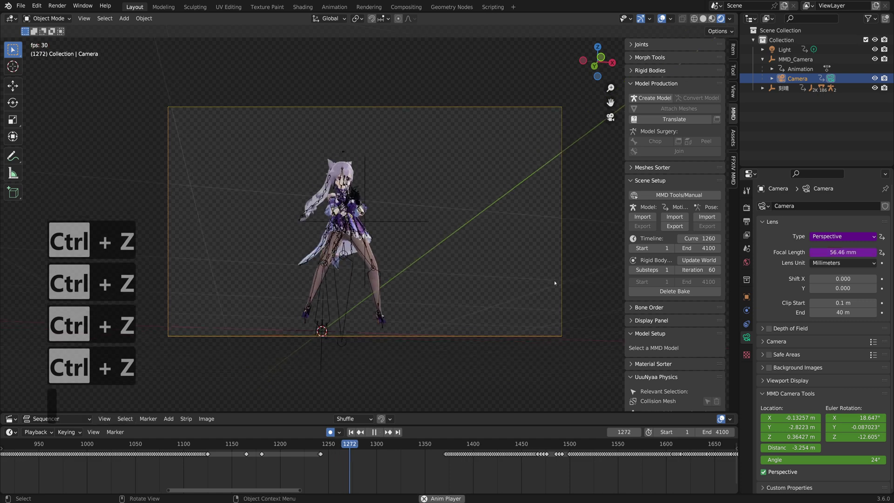
Review the driven focal length by playing from frame 1260 to 1332 and checking frames 1496 and 1688.
key("space")
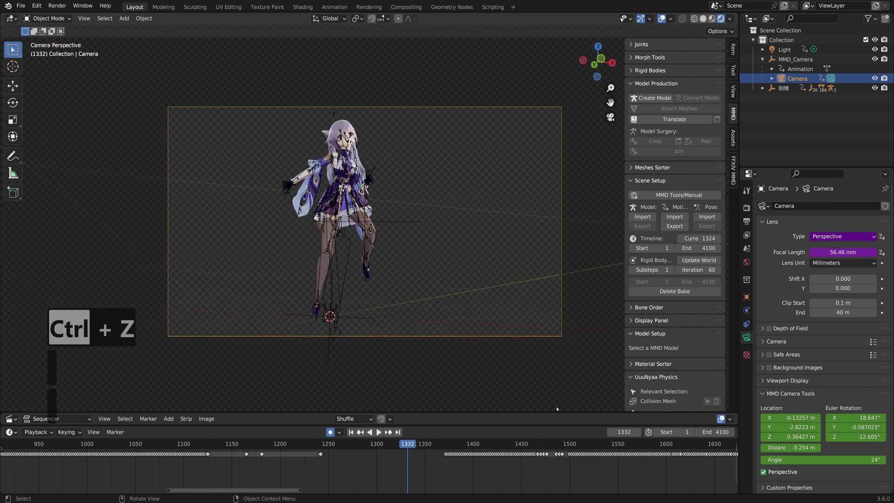
left_click(566, 444)
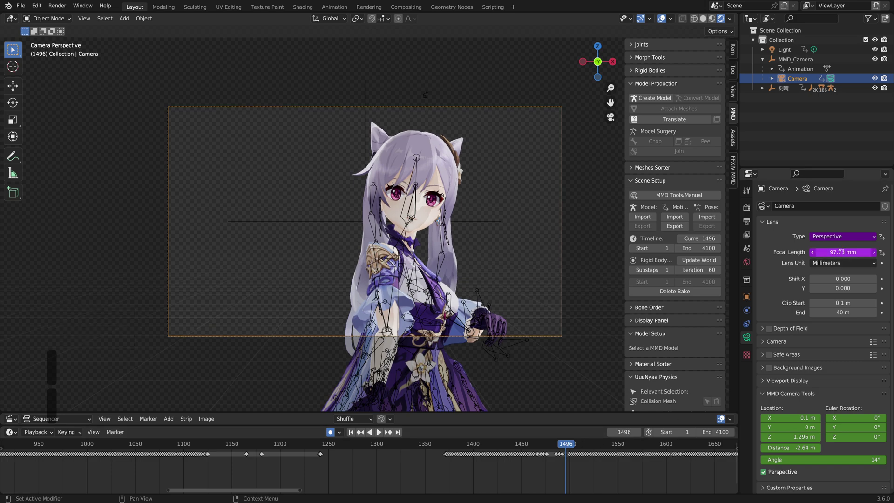
scroll(591, 449, "down", 3)
left_click(590, 448)
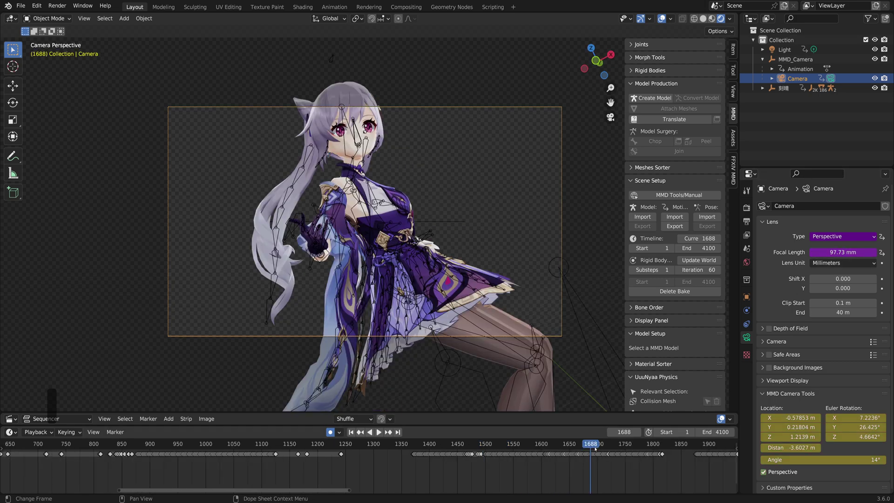
Scrub back through the motion, with the whole timeline range in view, to the close-up at frame 608.
left_click_drag(640, 449, 165, 464)
scroll(165, 464, "down", 2)
scroll(166, 464, "down", 5)
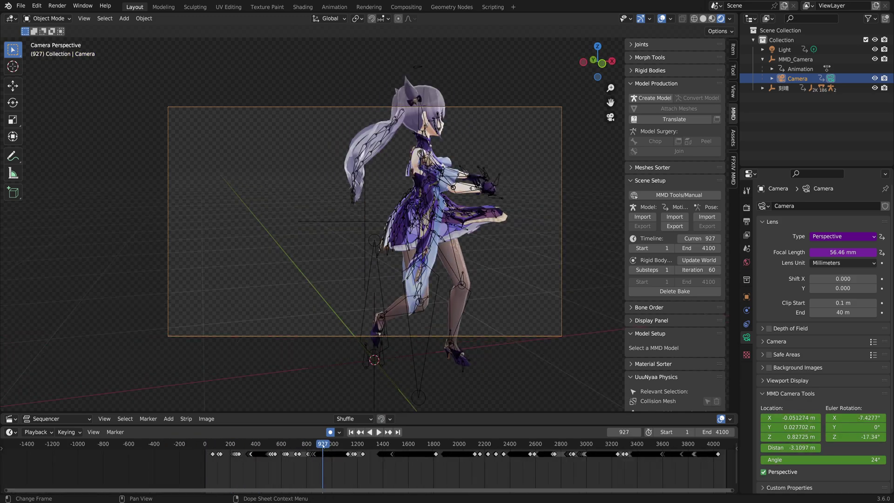
left_click_drag(323, 446, 282, 448)
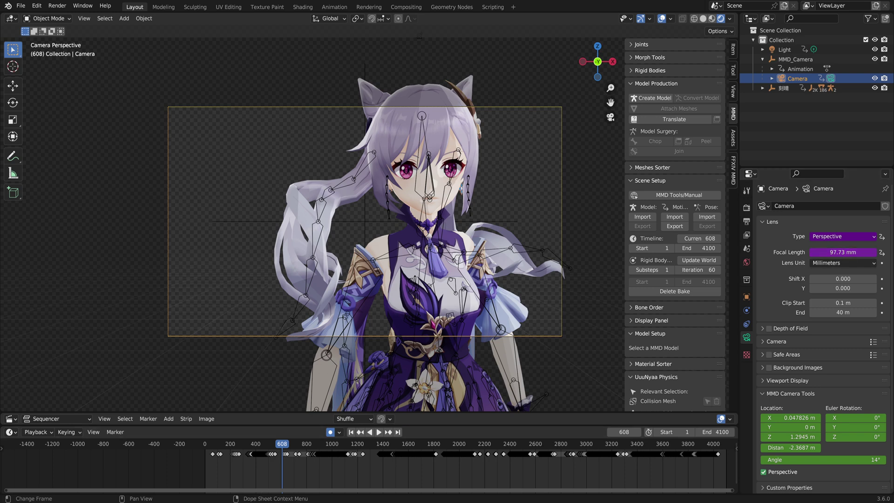
Glance at the MikuMikuDance window, return to Blender, and enable Depth of Field on the Camera with its settings expanded.
key("alt+Tab")
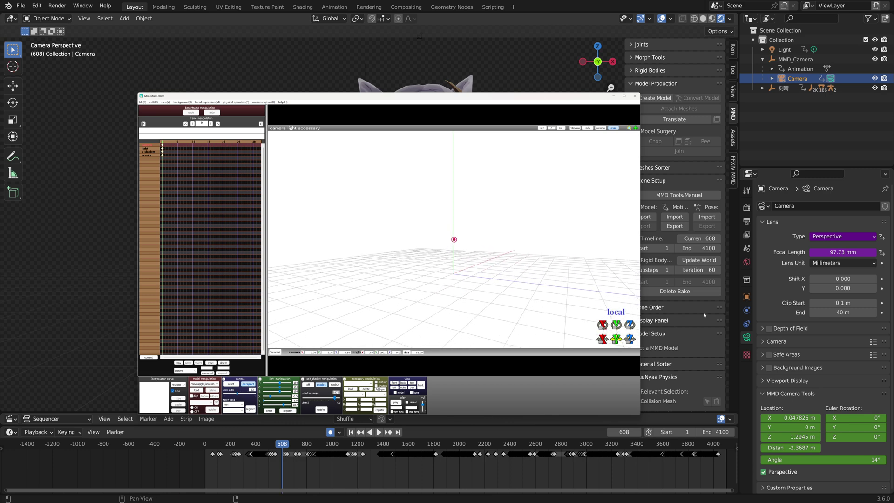
left_click(763, 254)
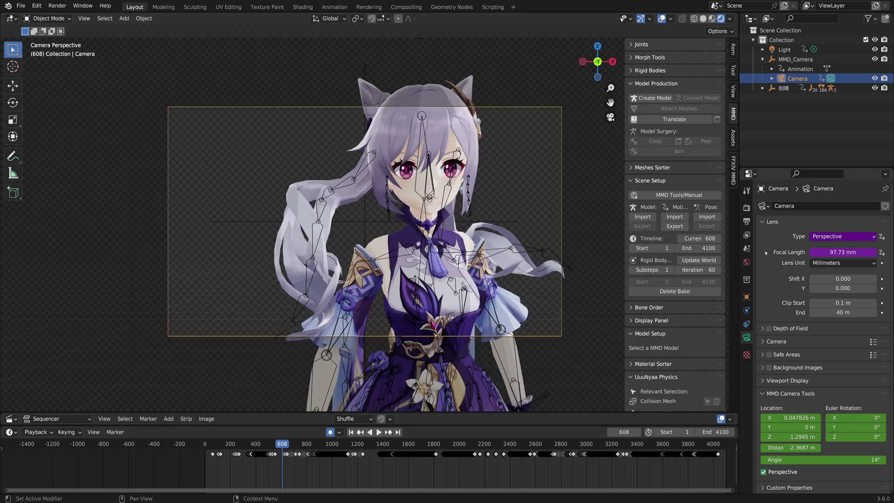
left_click(768, 329)
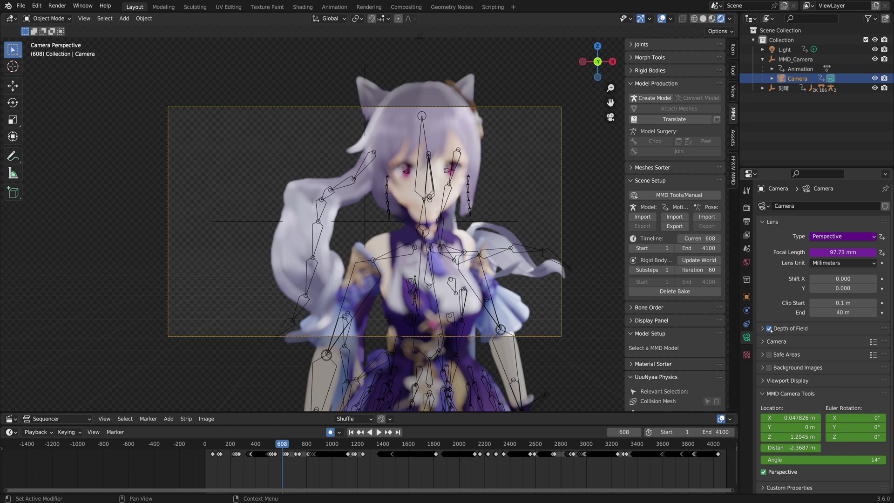
left_click(762, 329)
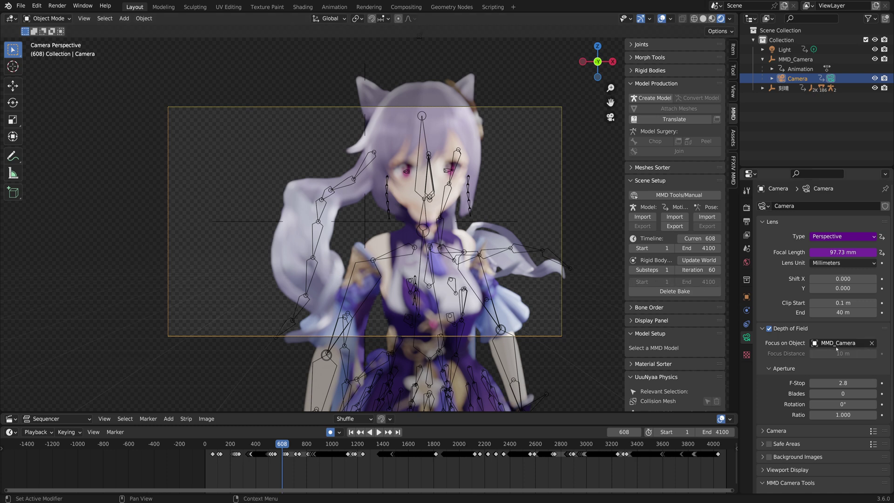
Reposition MMD_Camera at frame 608 to X 0.18692 m, Y -0.48247 m, Z 1.2597 m to focus on and frame the character.
left_click(784, 60)
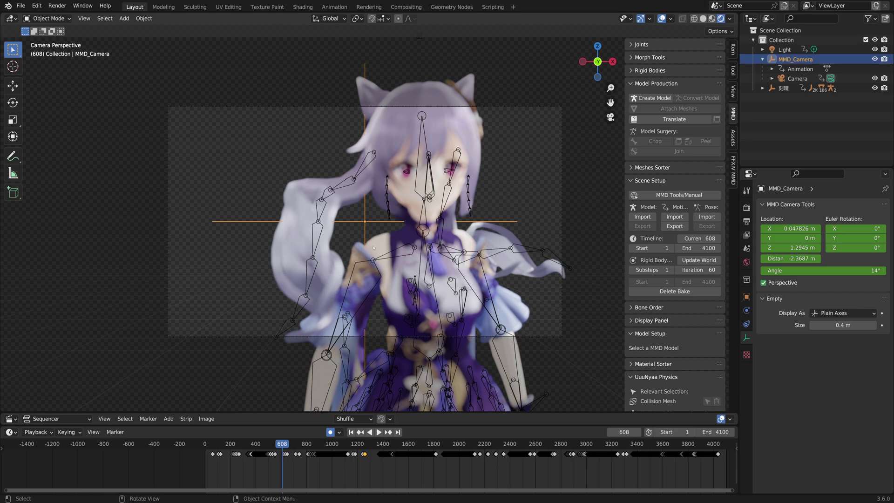
middle_click_drag(373, 248, 437, 261)
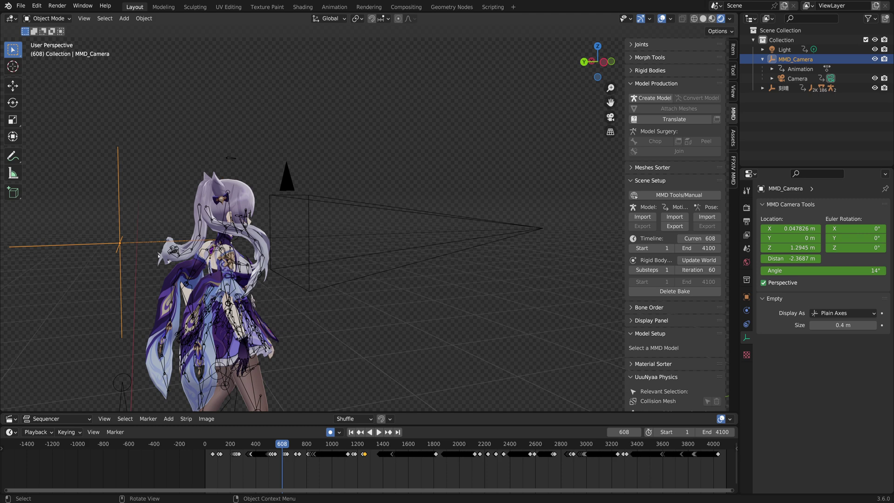
key("g")
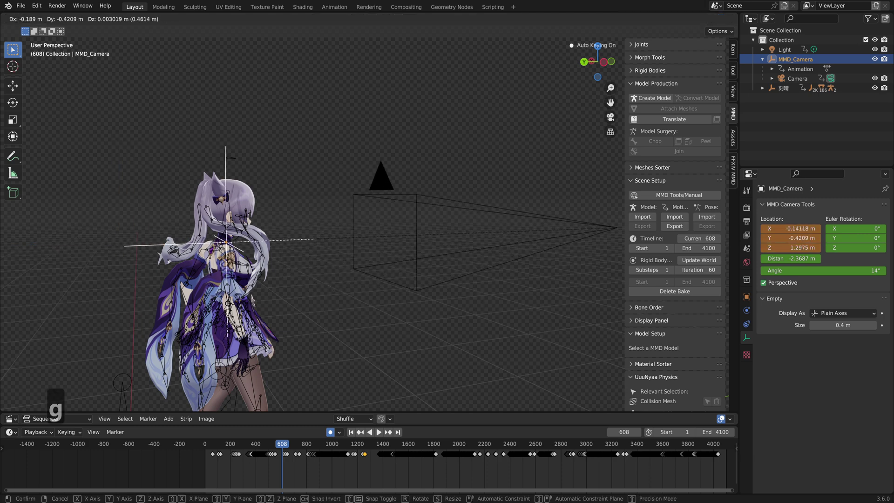
left_click(299, 270)
middle_click_drag(316, 269, 299, 268)
key("g")
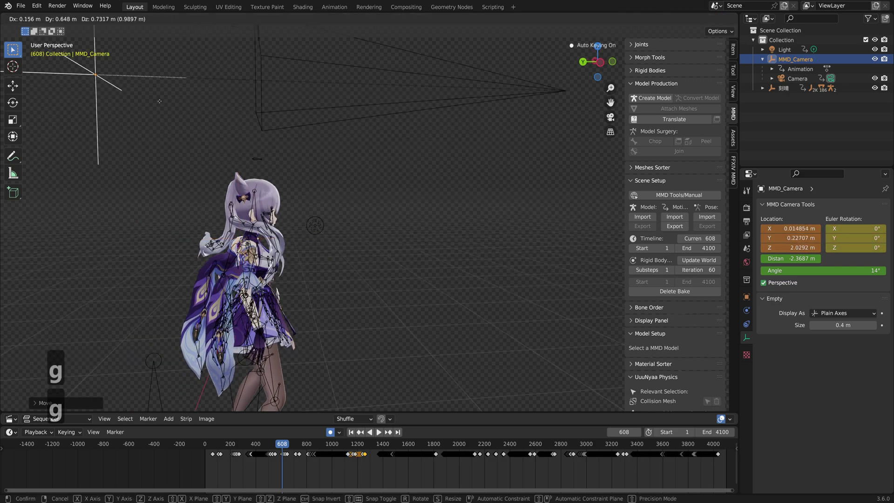
left_click(294, 272)
key("g")
left_click(352, 290)
key("0")
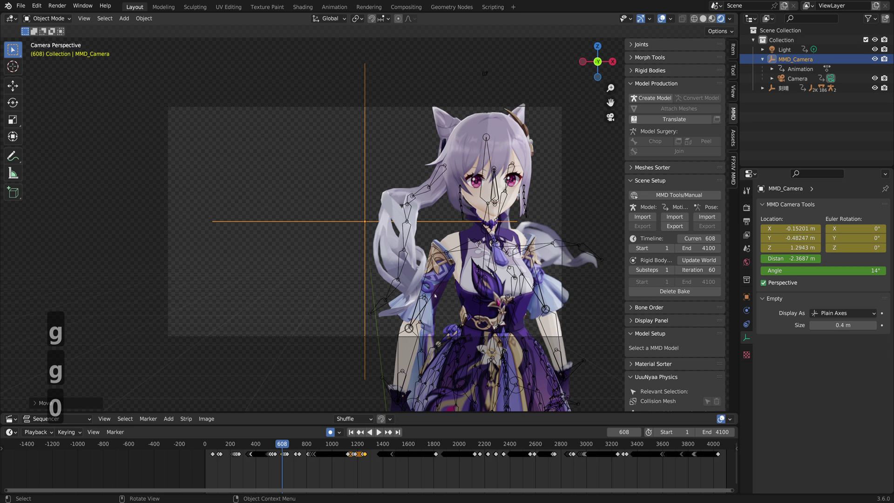
key("g")
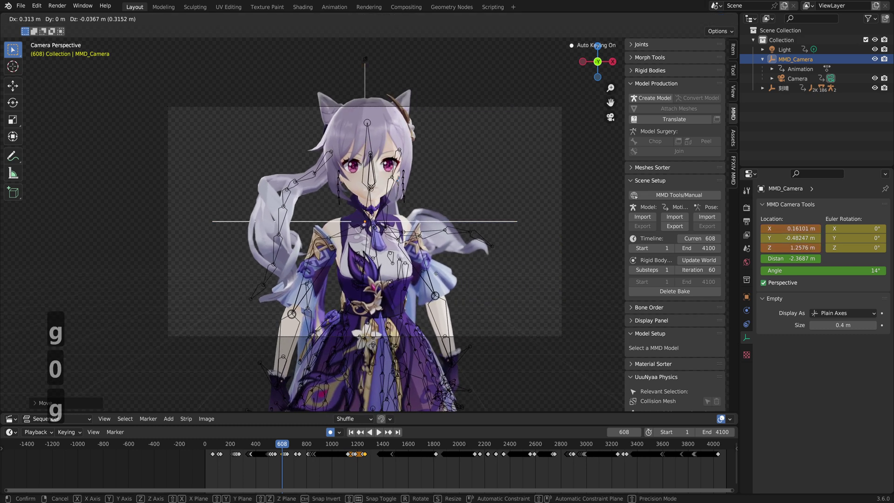
left_click(547, 302)
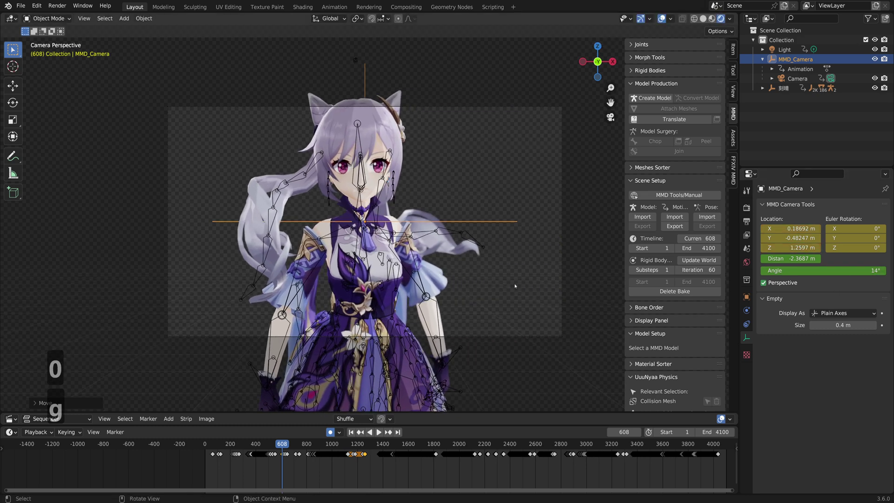
Try moving MMD_Camera along global Y in the camera view, and freely from a side view.
key("g")
key("y")
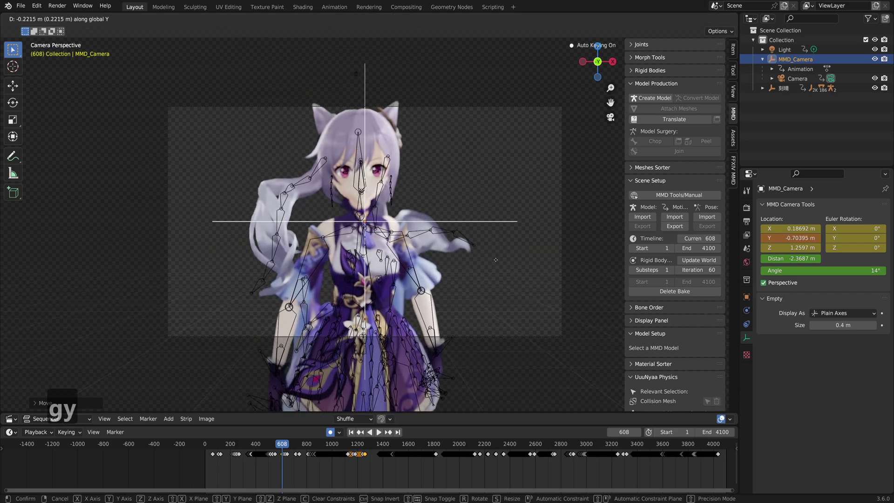
left_click(492, 288)
middle_click_drag(464, 281, 516, 297)
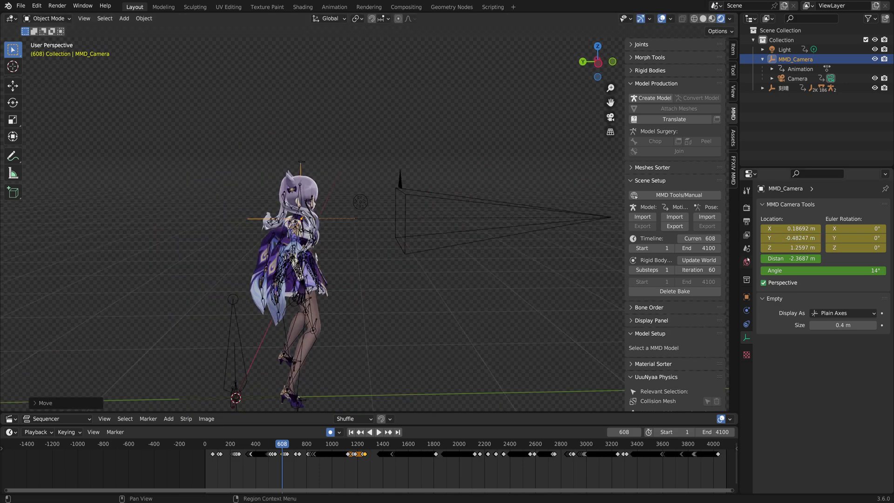
key("g")
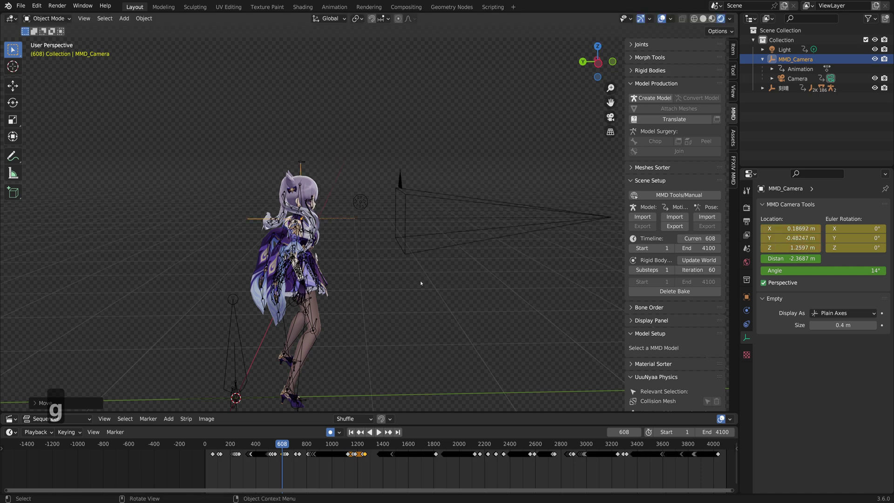
middle_click_drag(427, 289, 405, 268)
Play the motion on to frame 637 and try moving MMD_Camera toward the character.
key("space")
key("space")
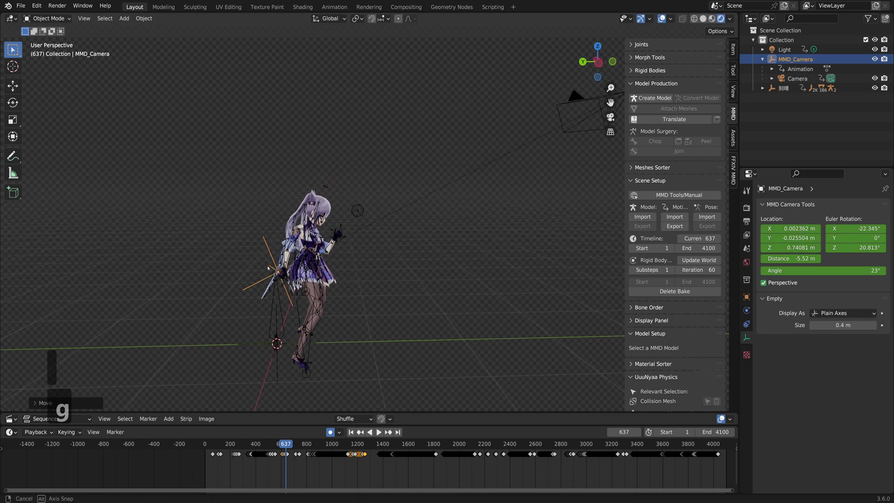
key("g")
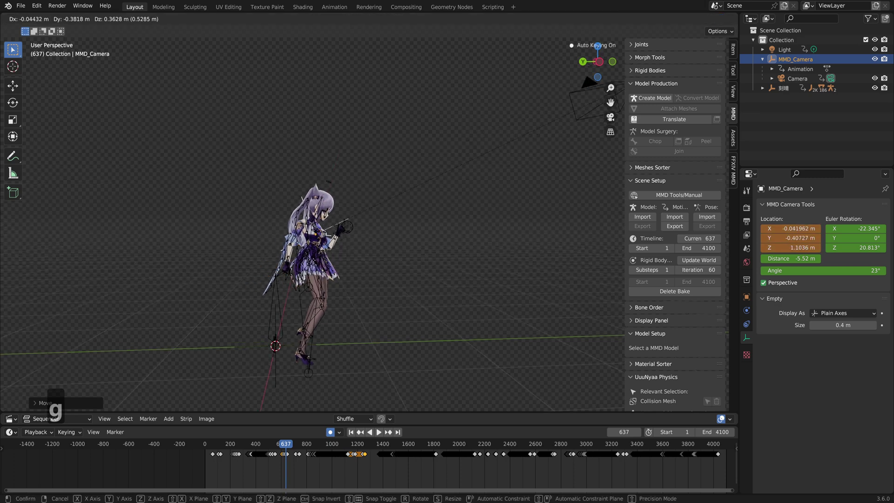
key("Escape")
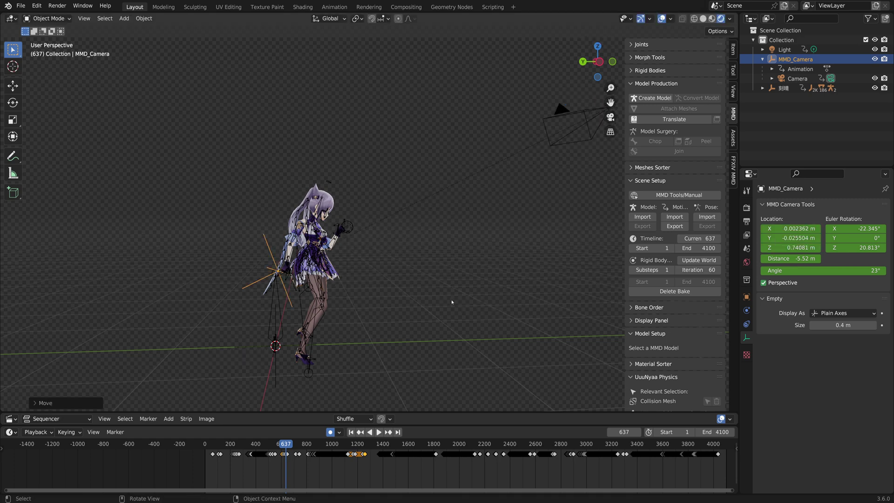
Look through the scene camera and play from frame 637 to 824 with overlays hidden to review the depth of field.
key("KP_0")
key("space")
key("space")
key("space")
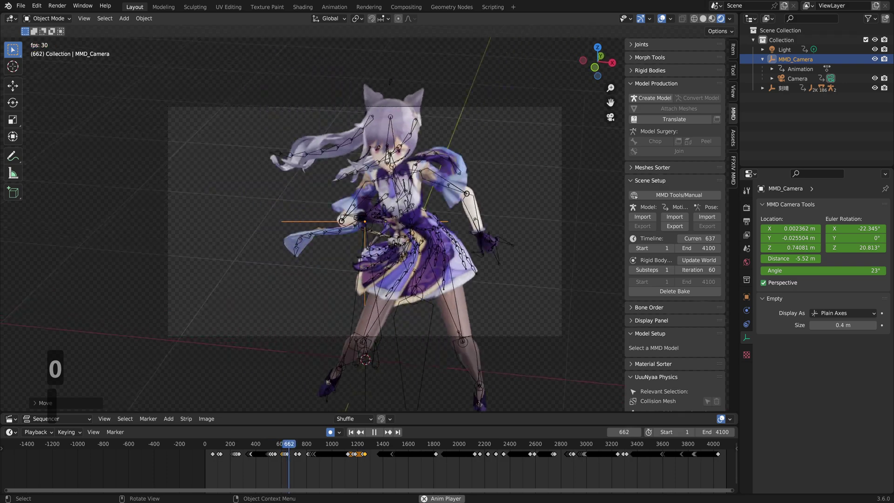
key("KP_0")
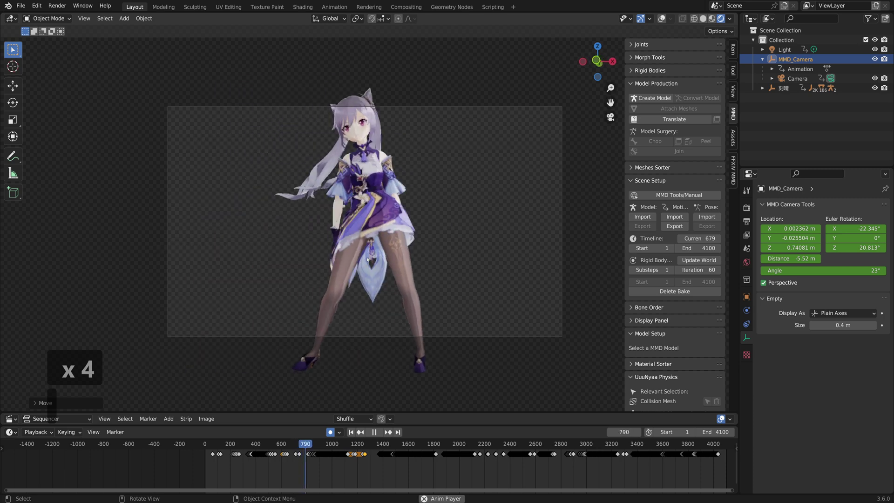
key("space")
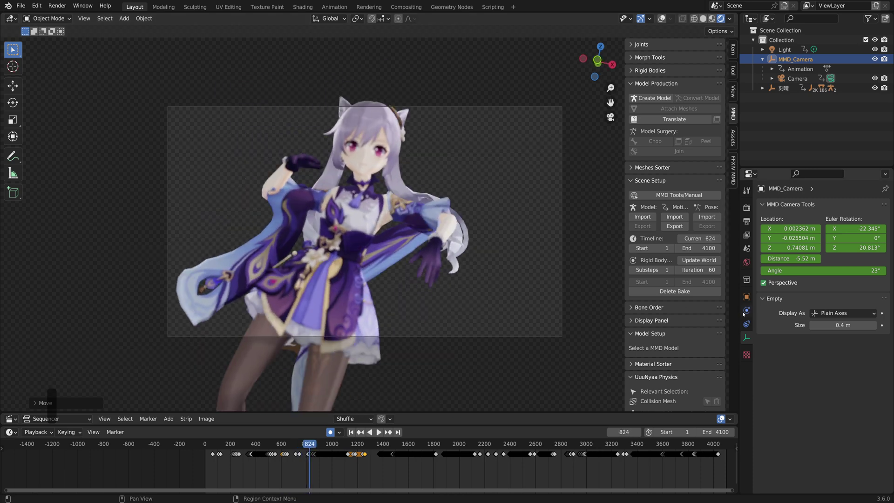
Select the Camera and set its depth of field F-Stop to 3.8.
left_click(797, 78)
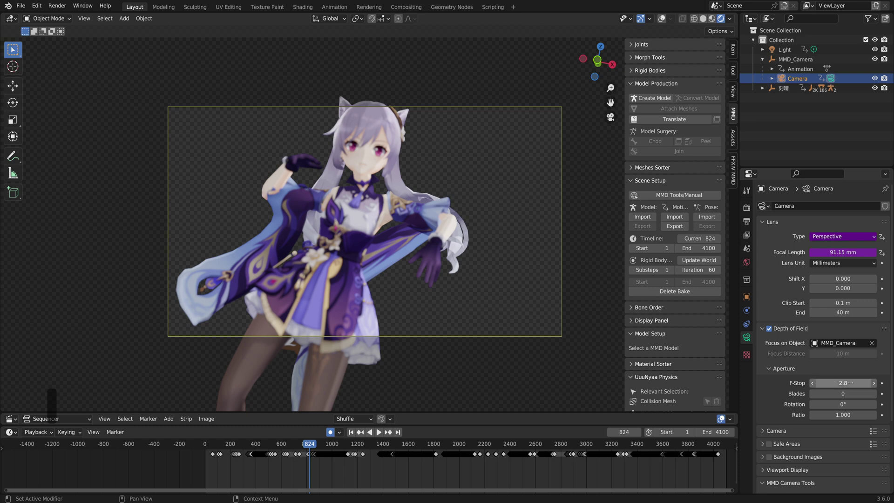
mouse_move(837, 385)
left_mouse_down()
mouse_move(882, 386)
mouse_move(819, 384)
mouse_move(840, 384)
left_mouse_up()
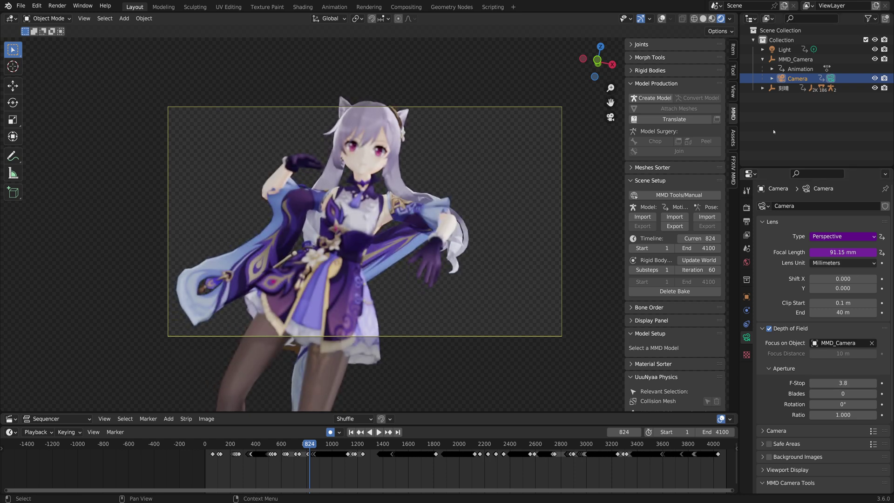
Show the viewport overlays again in a side view and try moving MMD_Camera at frame 824.
left_click(780, 59)
middle_click_drag(535, 139, 554, 120)
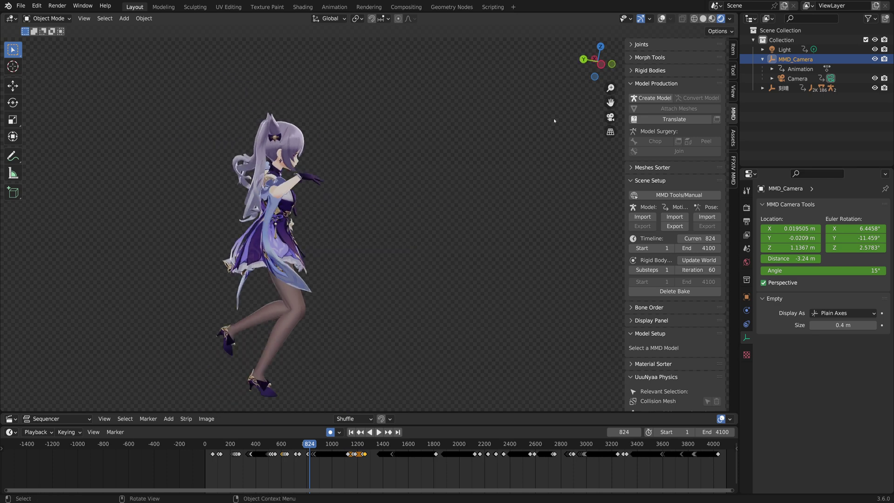
left_click(661, 18)
key("g")
right_click(384, 222)
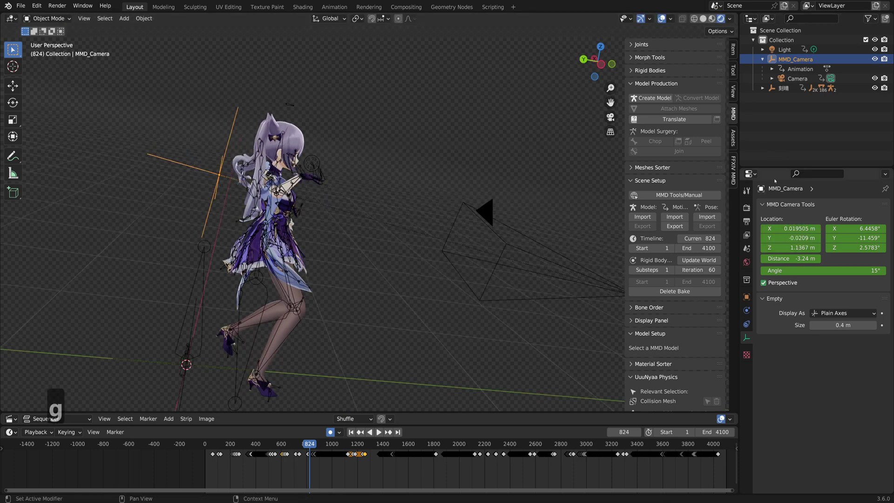
Set the Camera's depth of field F-Stop to 5.5 and turn its depth of field off.
left_click(797, 79)
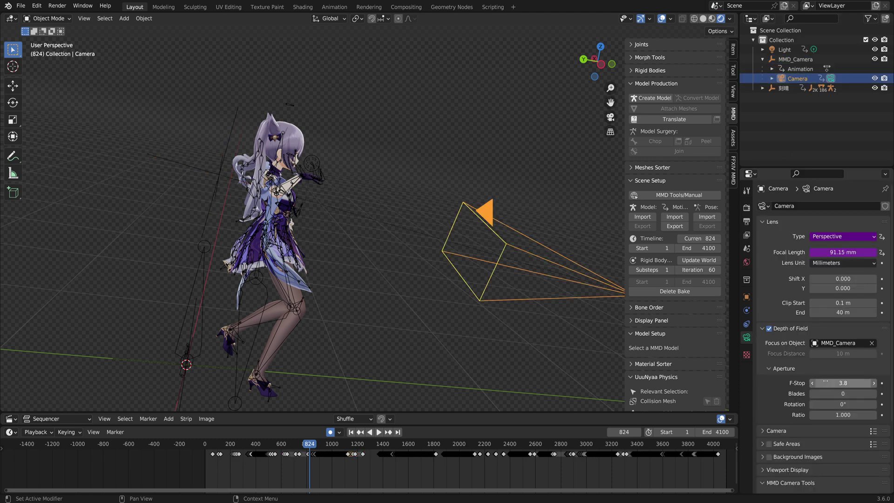
left_click_drag(835, 383, 851, 383)
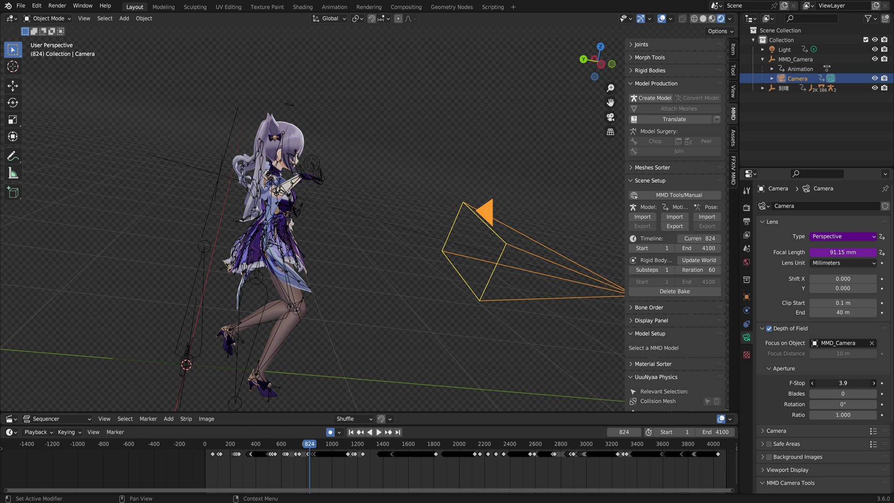
left_click_drag(842, 383, 856, 383)
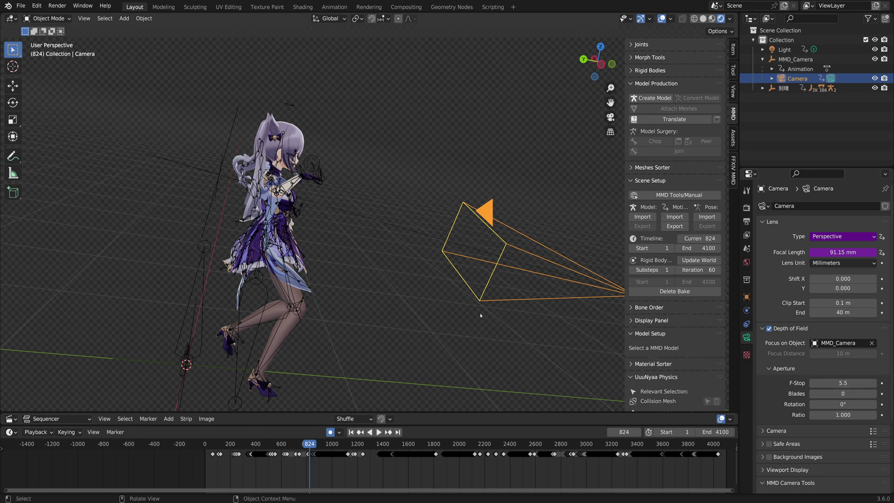
left_click(768, 329)
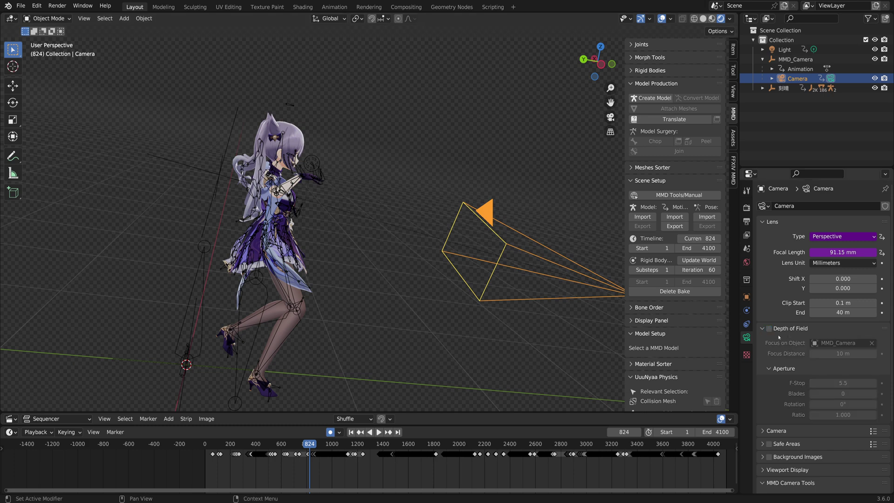
Look through the scene camera with overlays hidden and play from frame 824 to 971 to review the shot without depth of field.
key("KP_0")
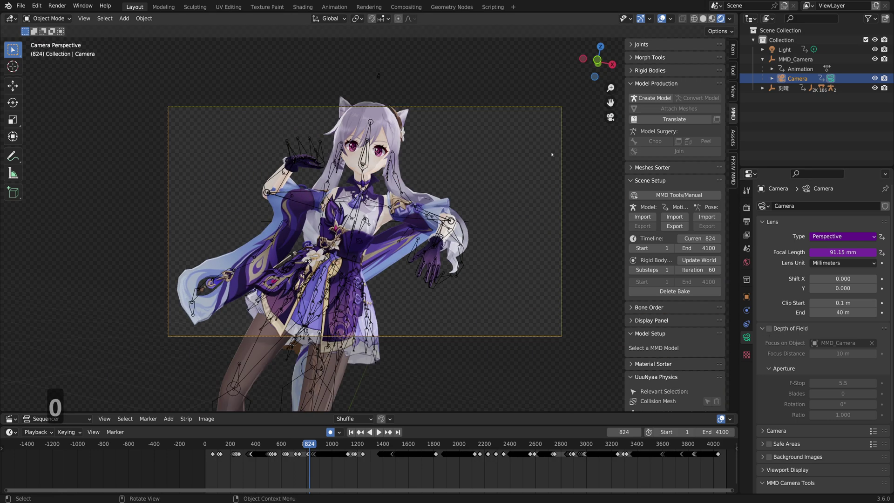
left_click(660, 19)
key("space")
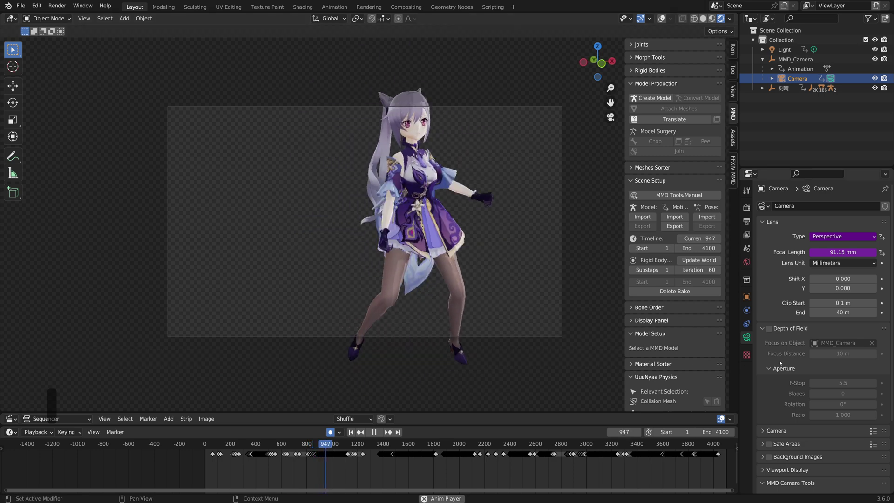
key("space")
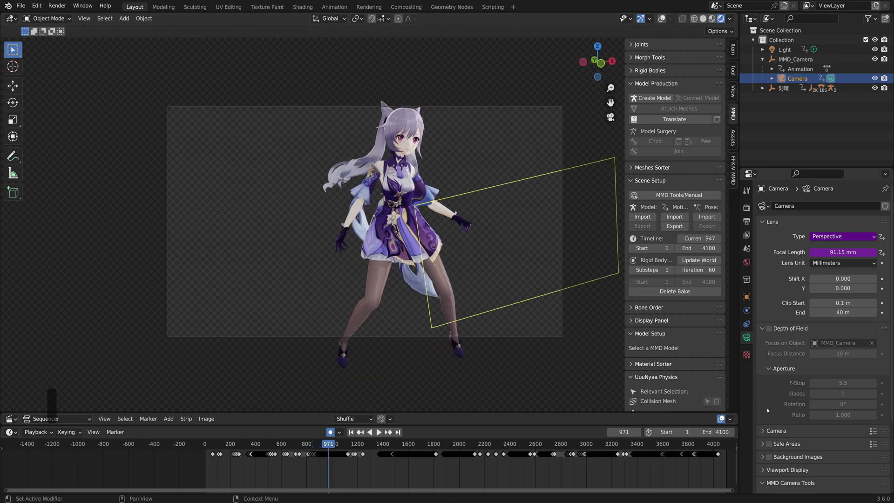
Show the Output properties, check the scene outside the camera and play through the camera view to frame 1068.
scroll(768, 416, "down", 3)
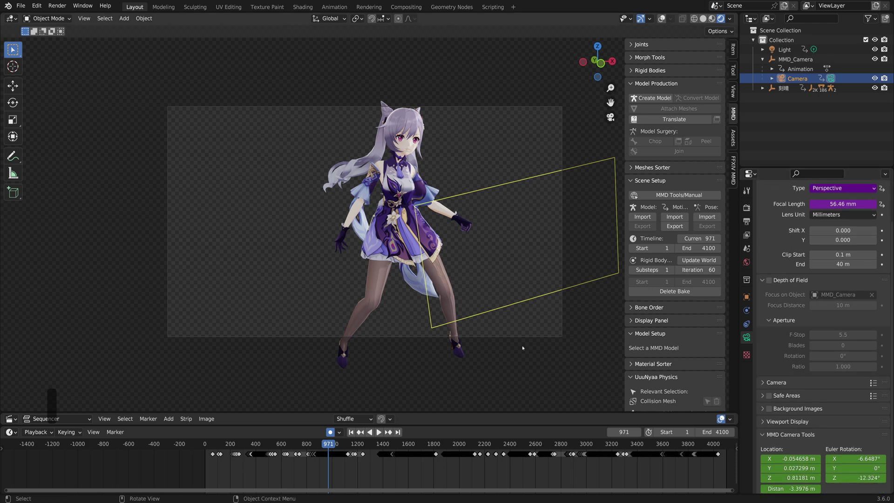
left_click(747, 222)
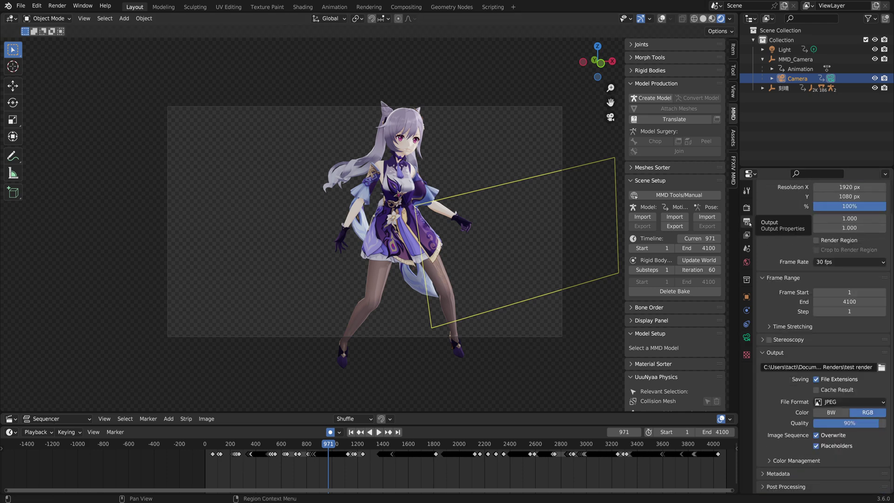
key("KP_0")
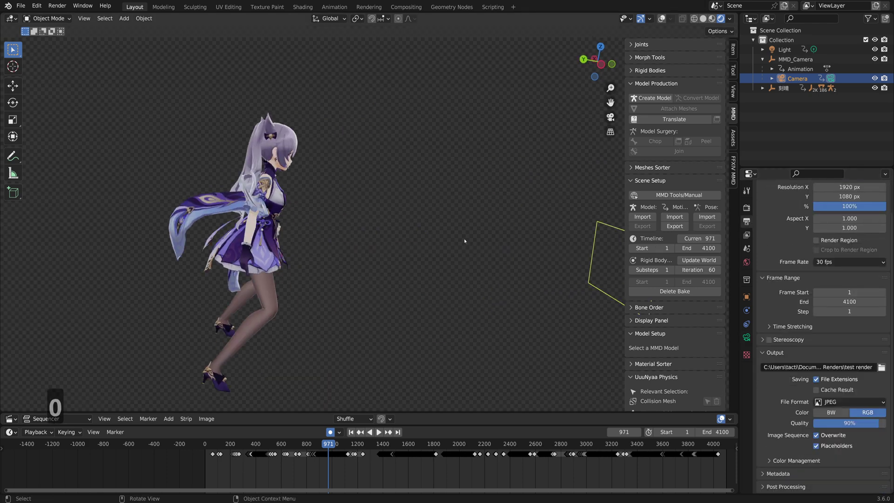
key("KP_0")
key("space")
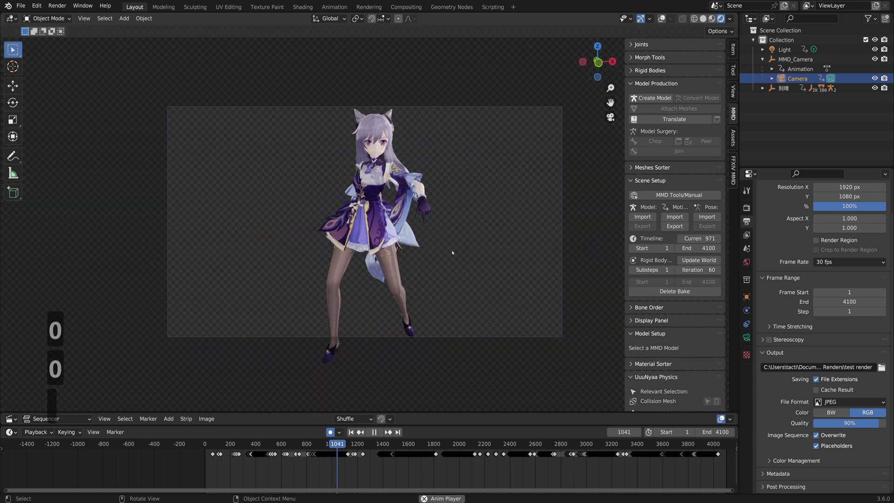
key("KP_0")
key("space")
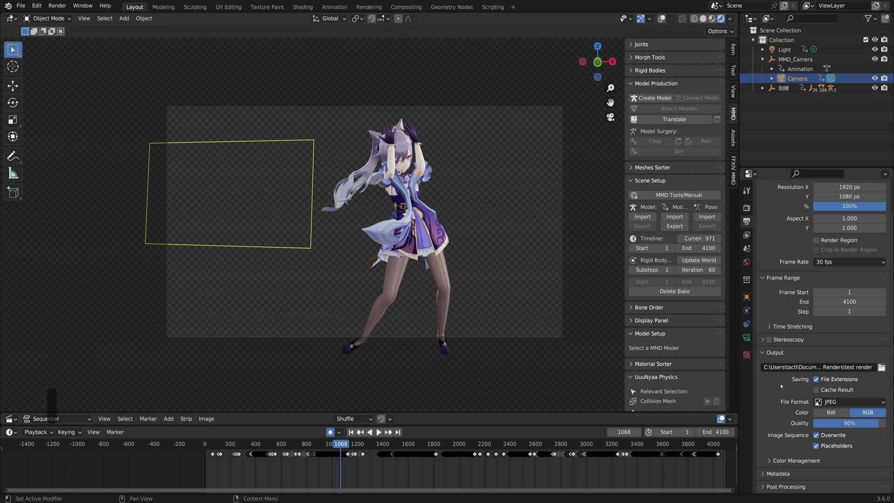
Render the animation through the MMD camera over frames 1 to 4100, stopping early by closing the render window.
key("ctrl+F12")
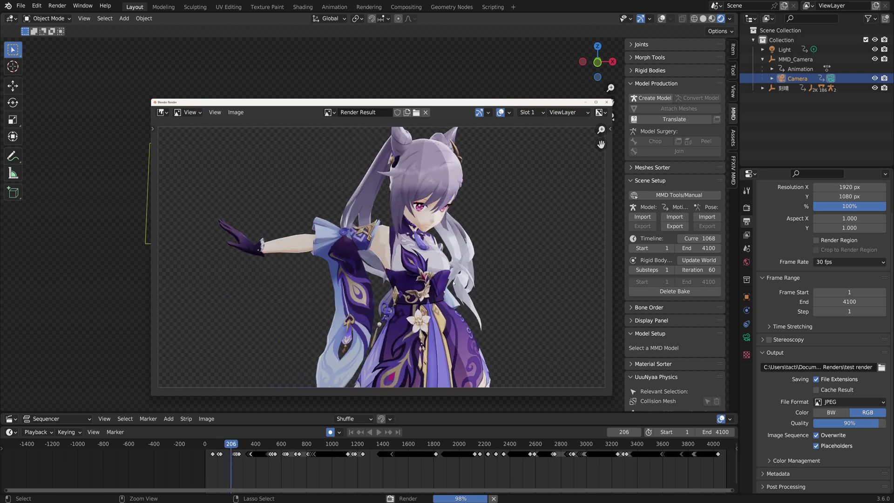
left_click(608, 103)
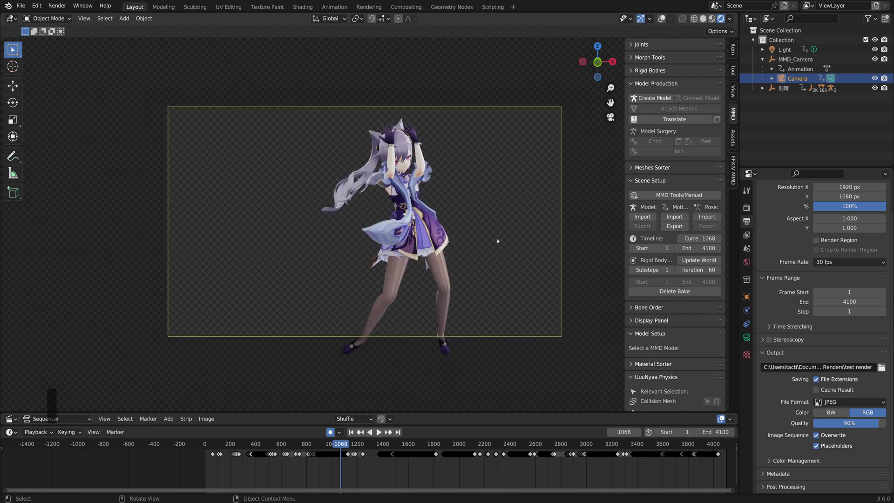
Add a second camera to the Scene Collection and move it away from the character in a side view.
middle_click_drag(497, 241, 511, 242)
left_click(780, 115)
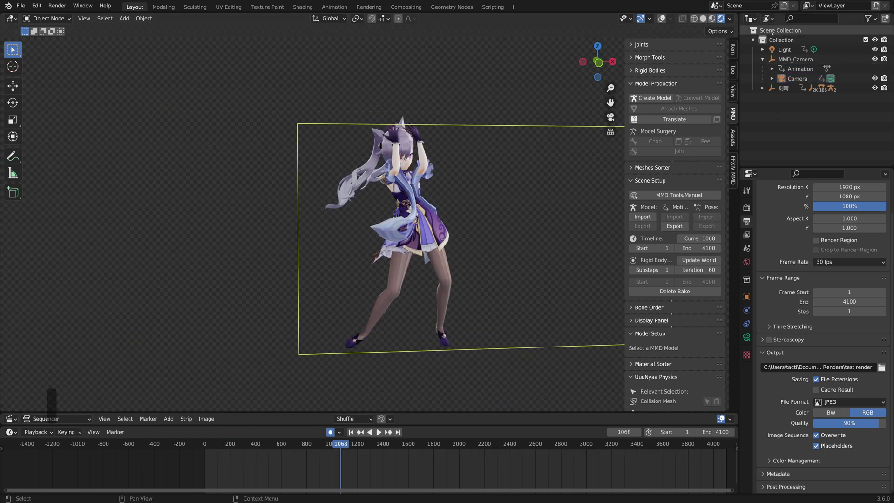
left_click(771, 31)
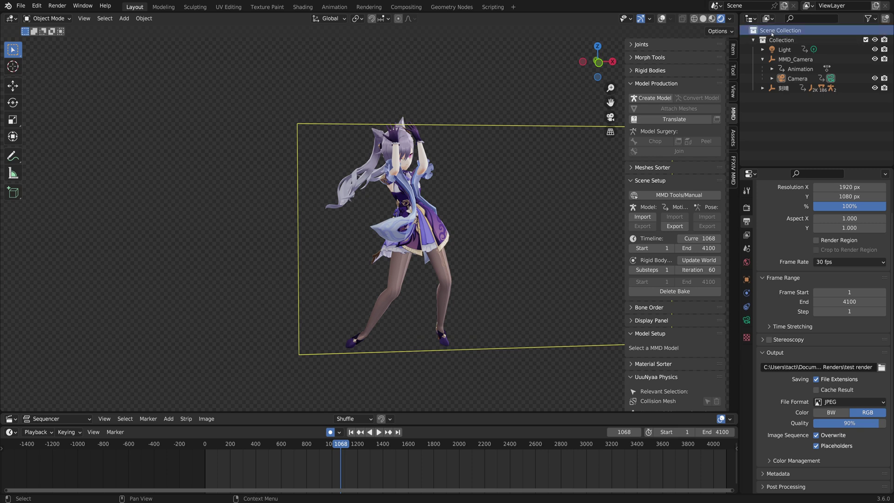
key("shift+a")
left_click(522, 239)
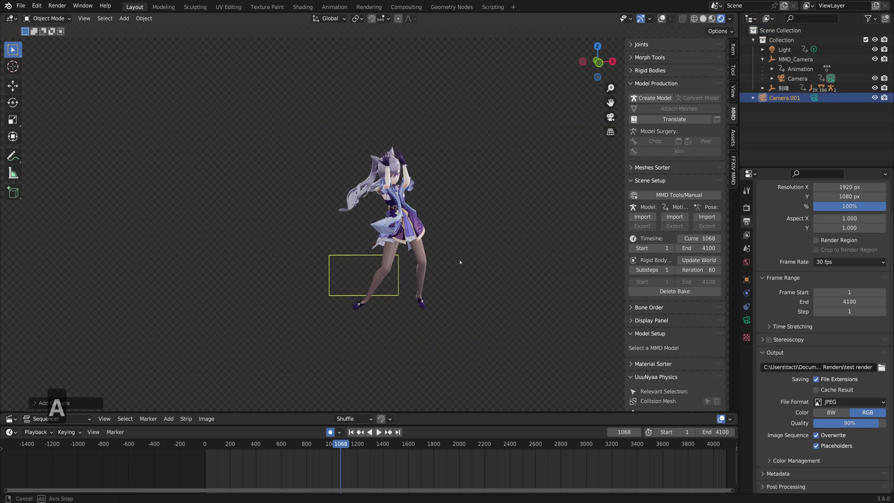
middle_click_drag(467, 265, 486, 267)
scroll(487, 267, "down", 2)
key("g")
left_click(549, 323)
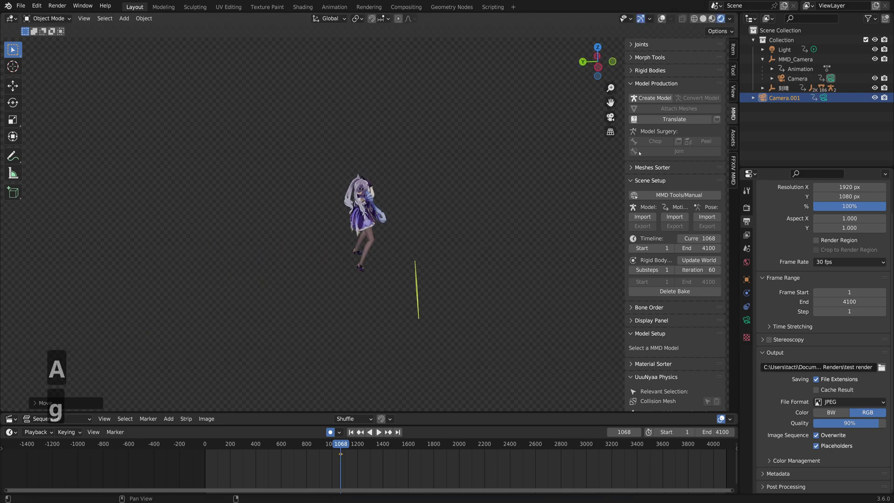
Show the viewport overlays, then move the new camera and rotate it about the global Z axis to face the character.
left_click(662, 18)
middle_click_drag(427, 220, 439, 230)
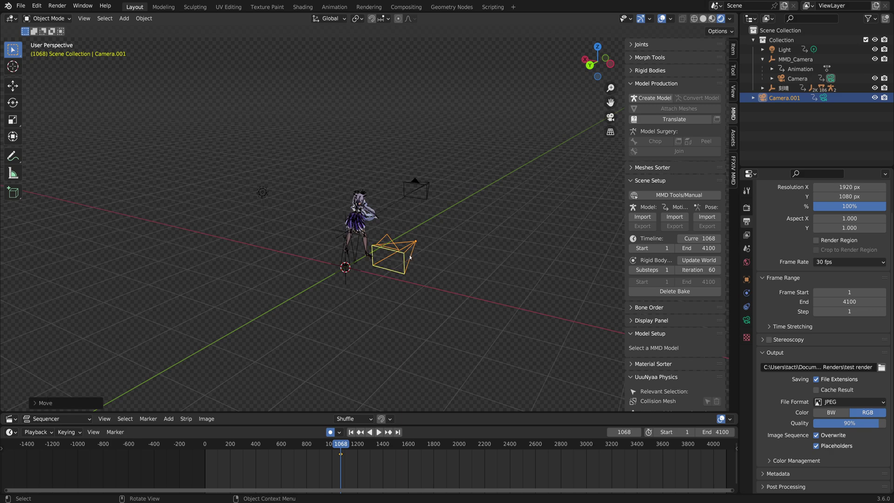
key("g")
key("r")
key("z")
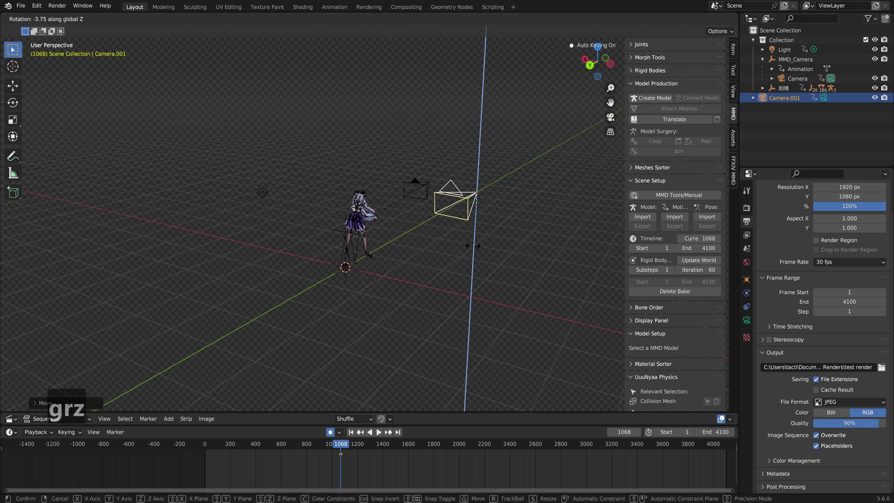
left_click(454, 220)
middle_click_drag(454, 224, 372, 233)
key("g")
left_click(419, 218)
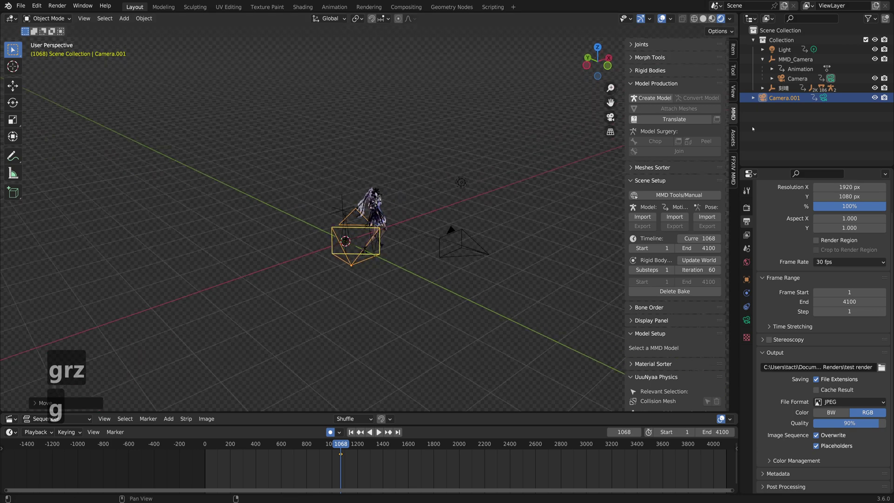
Make Camera.001 the active scene camera and play the motion through it from frame 1068 to 1160.
left_click(753, 98)
left_click(791, 117)
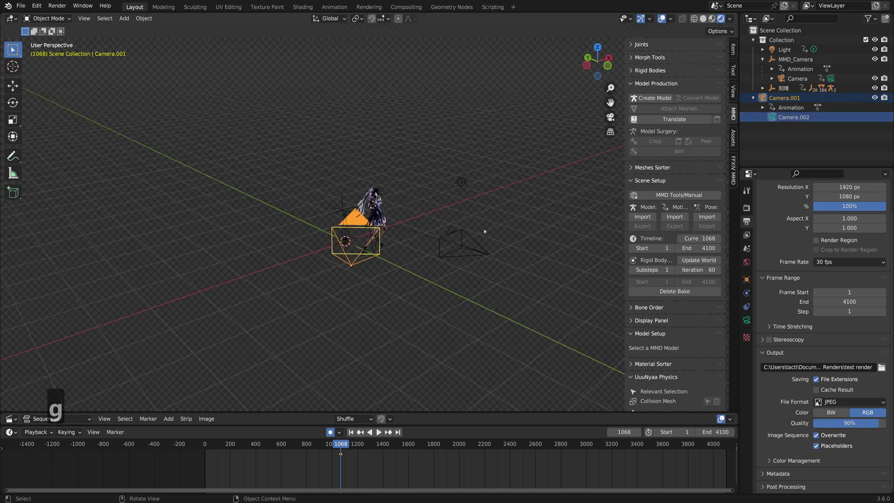
key("KP_0")
key("space")
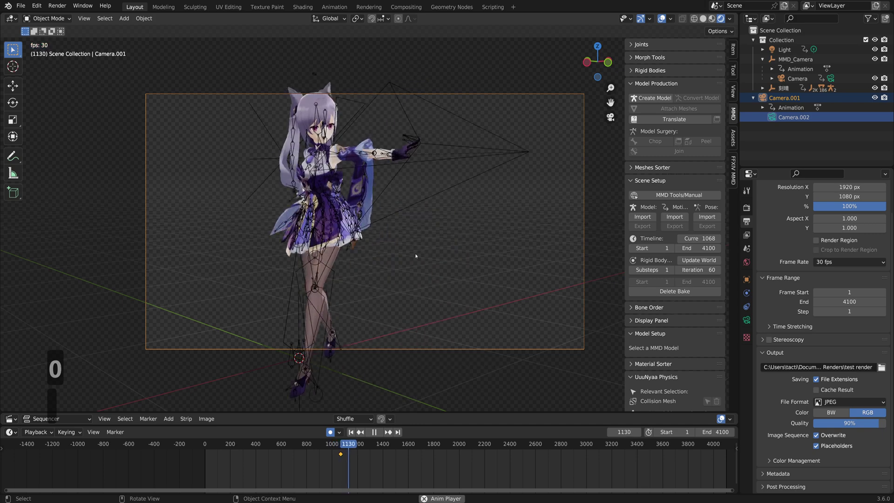
key("space")
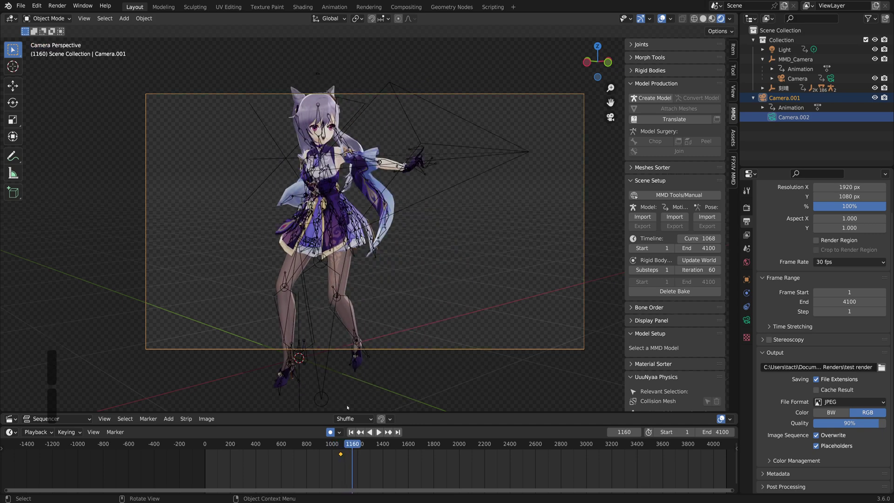
Delete Camera.001's keyframe at frame 1068 and play the motion through it on to frame 1220.
key("x")
left_click(356, 462)
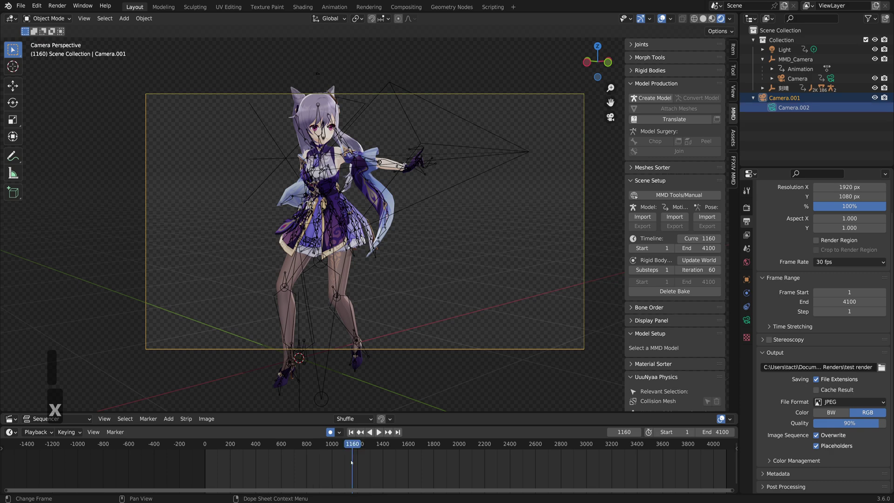
scroll(482, 474, "down", 4)
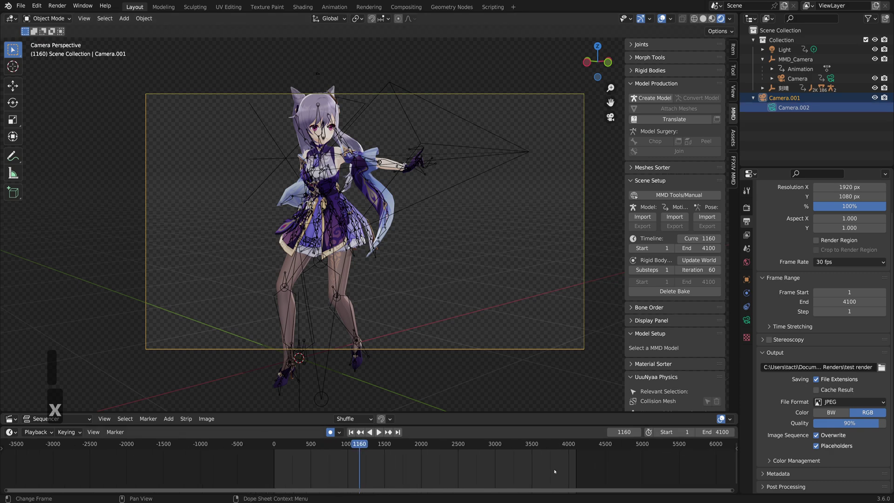
key("space")
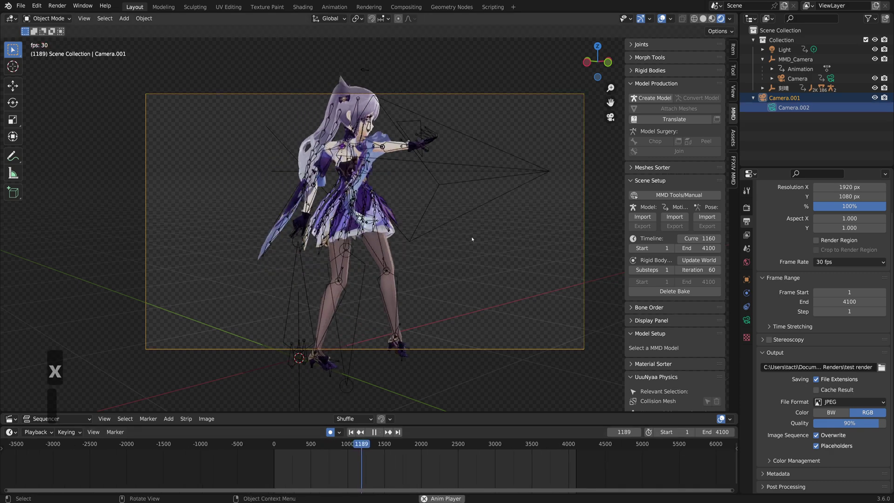
key("space")
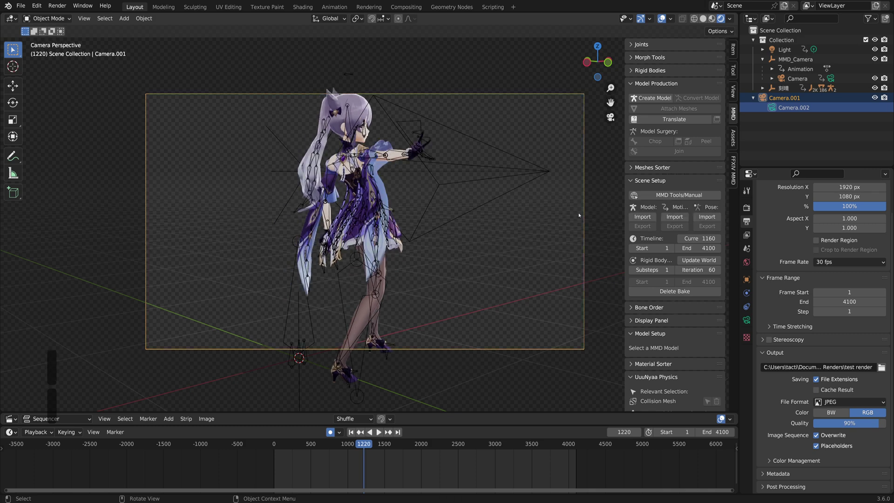
Set the start frame to 60 and render the animation through Camera.001, stopping early by closing the render window.
left_click(666, 432)
type("60")
key("Return")
key("ctrl+F12")
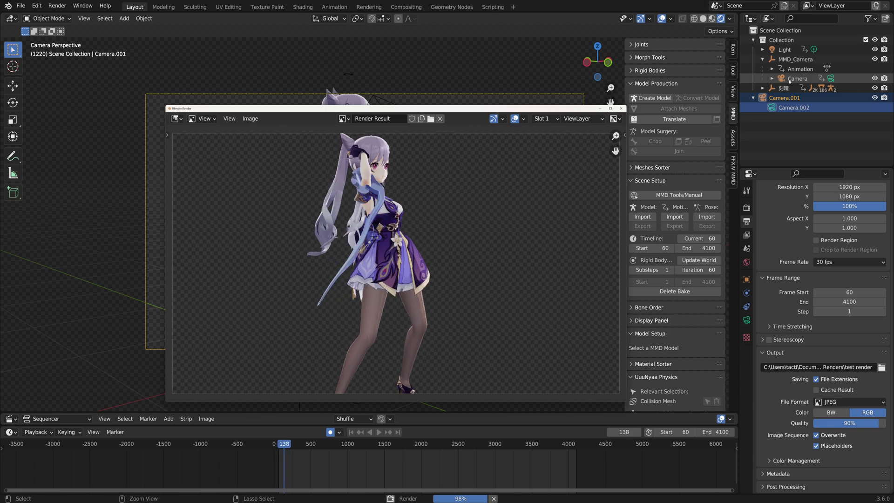
left_click(621, 108)
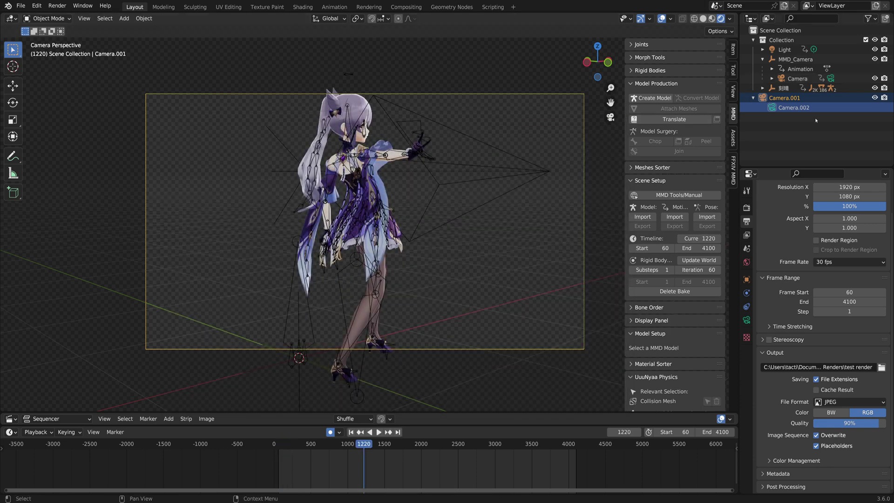
Make the Camera under MMD_Camera the active scene camera again.
left_click(771, 78)
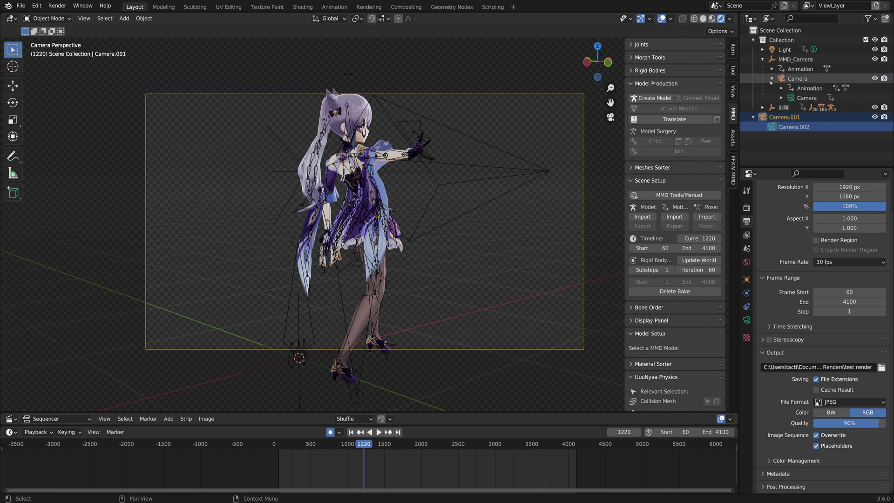
left_click(799, 99)
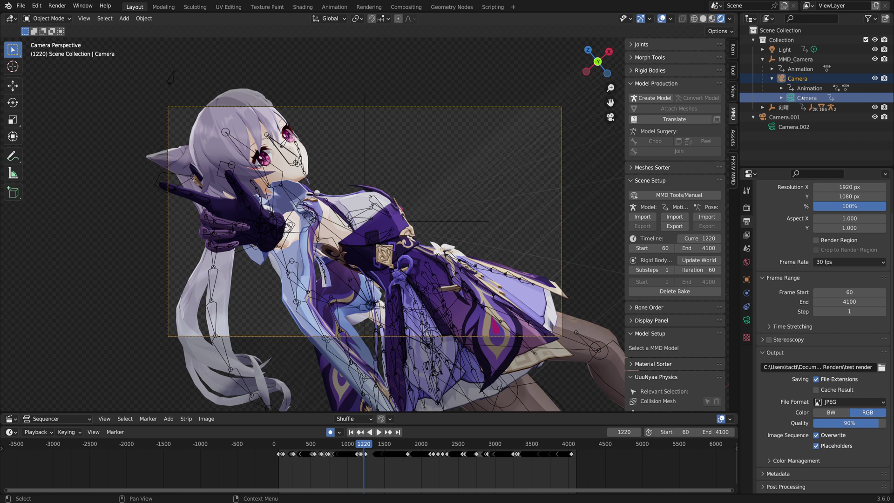
Make Camera.001 the active scene camera and leave its camera object selected.
left_click(775, 119)
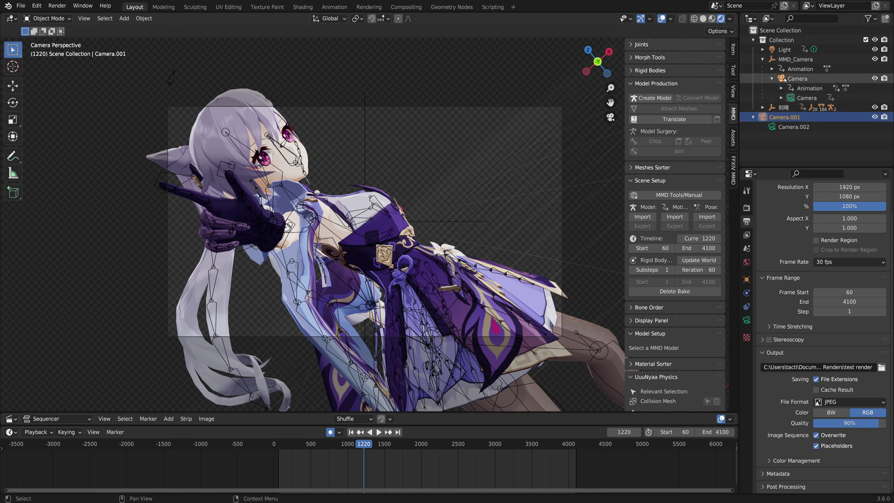
left_click(763, 118)
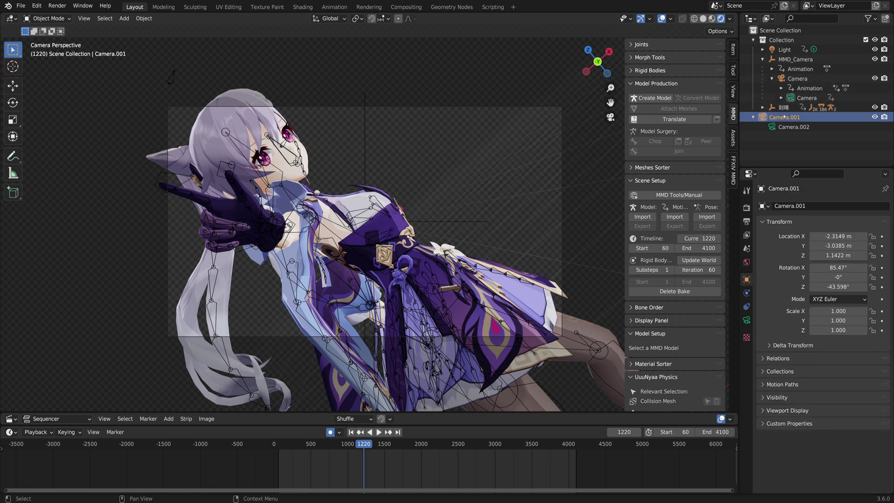
key("ctrl+0")
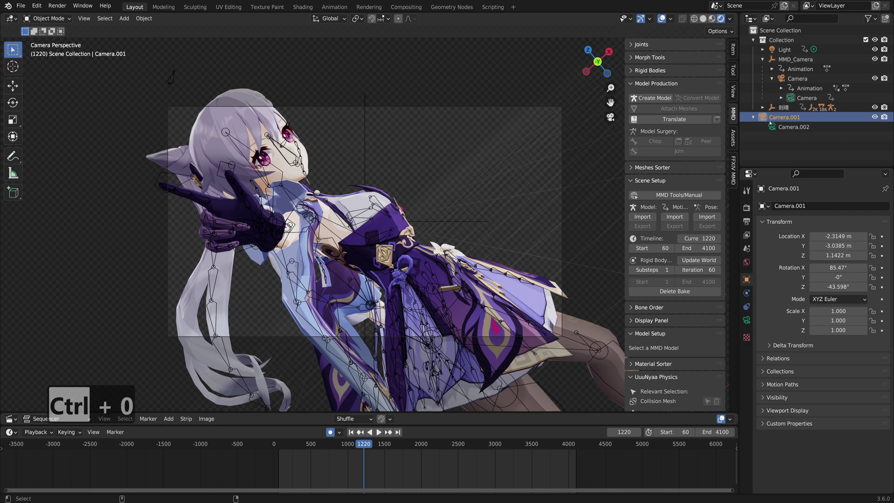
key("ctrl+alt+0")
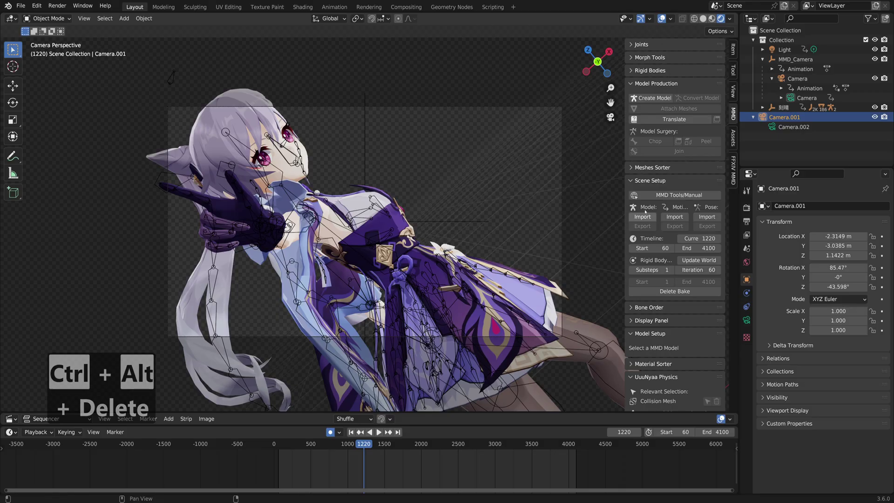
left_click(753, 117)
left_click(793, 126)
left_click(784, 119)
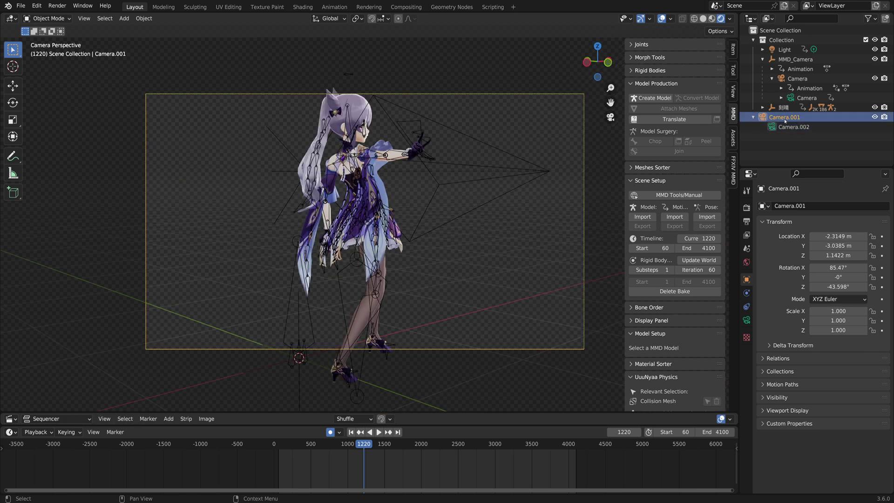
Switch the scene camera to the Camera under MMD_Camera and back to Camera.001.
left_click(805, 98)
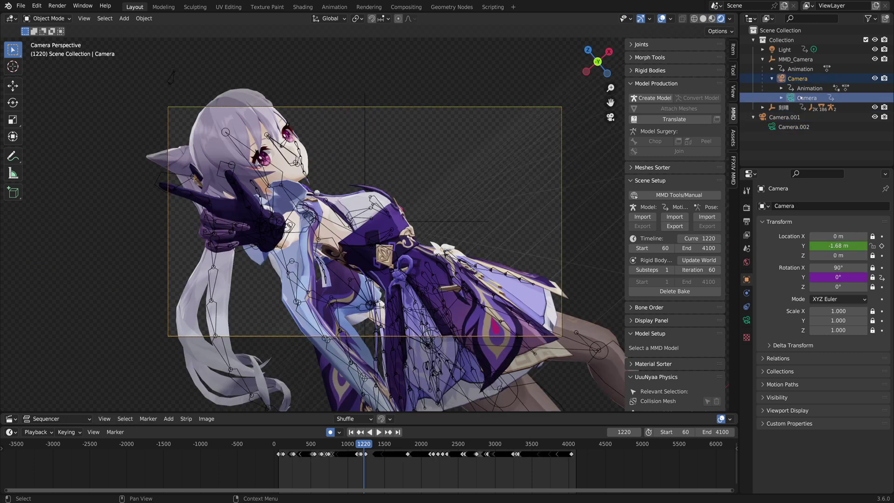
left_click(787, 116)
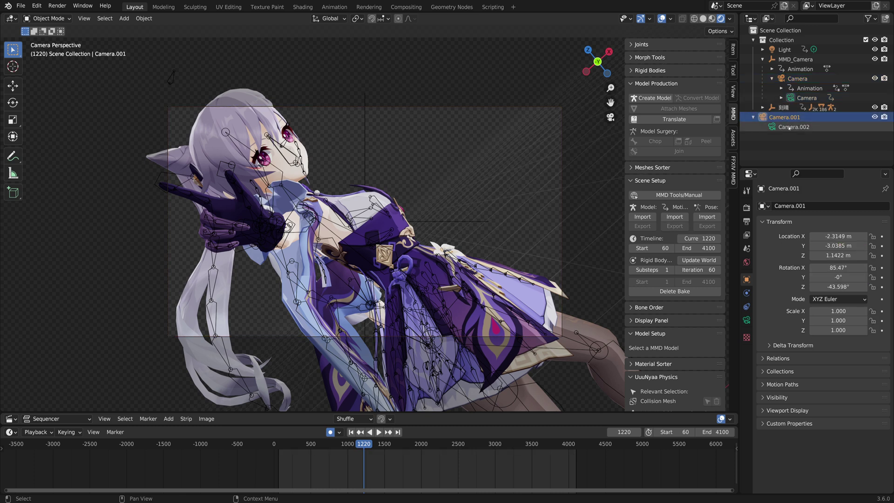
key("ctrl+Insert")
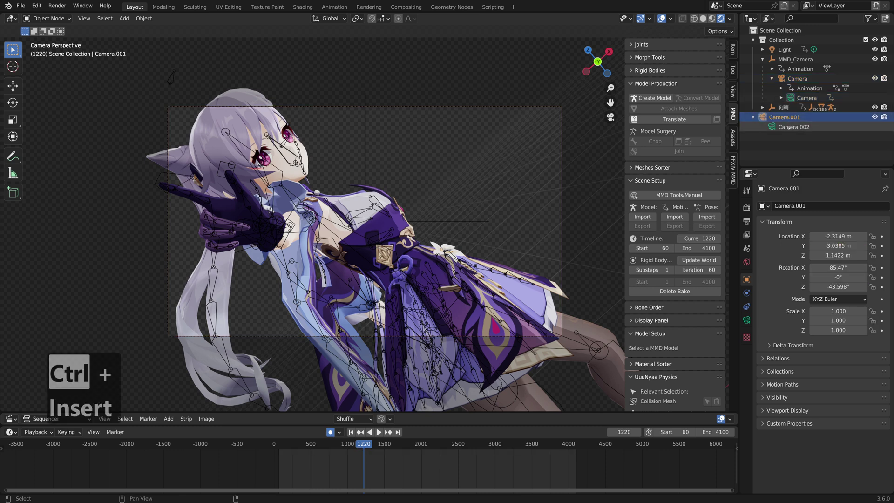
key("ctrl+alt+0")
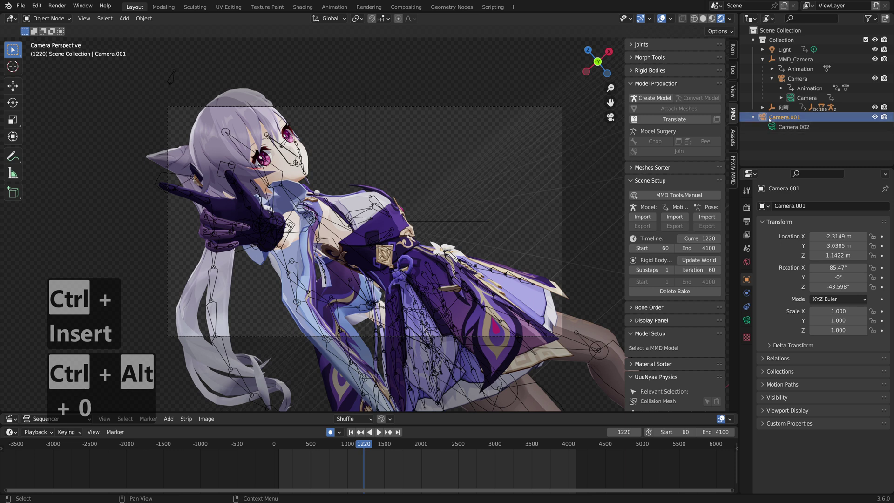
left_click(790, 98)
left_click(787, 126)
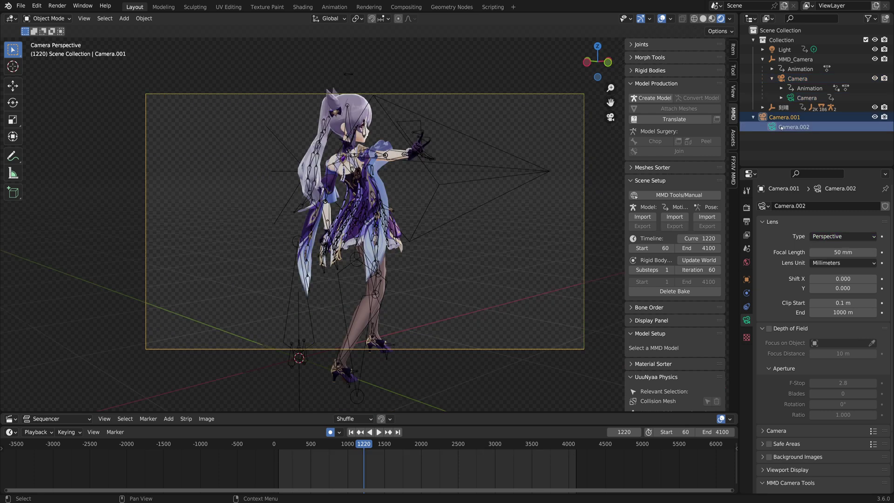
Render frame 1220 as a still image through the Camera under MMD_Camera, and again with Camera.001 as the active scene camera.
left_click(802, 98)
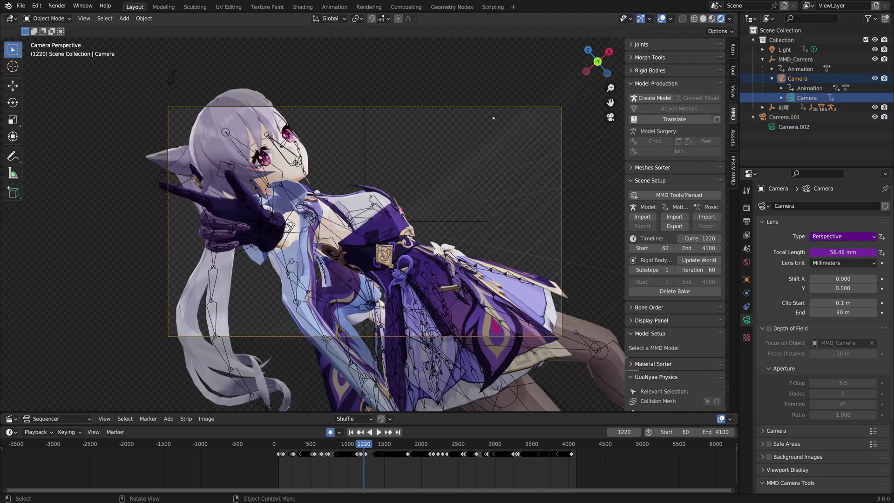
key("F12")
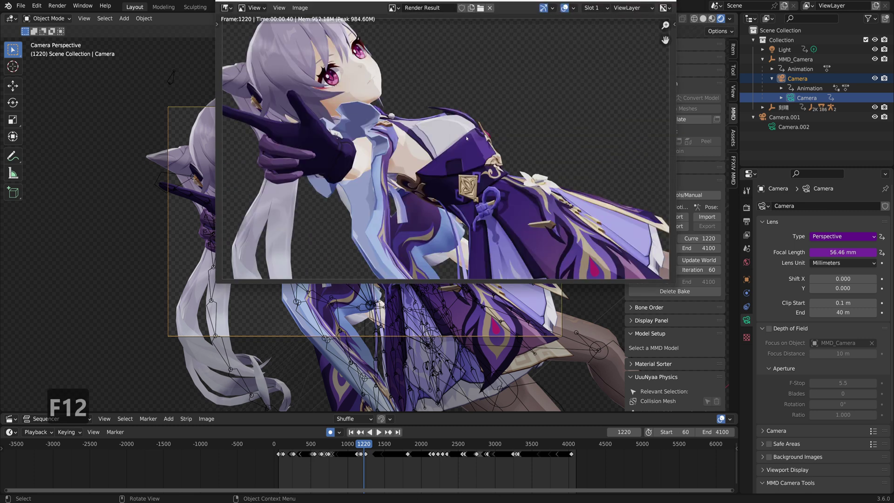
left_click(793, 126)
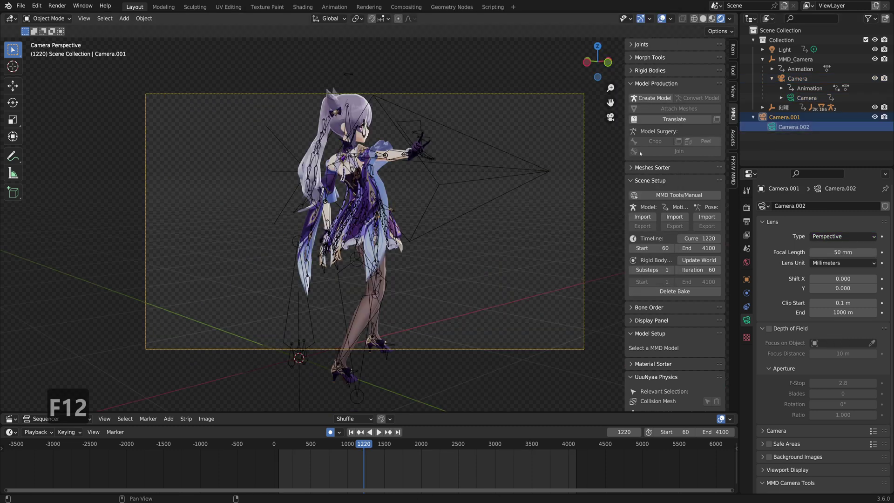
key("F12")
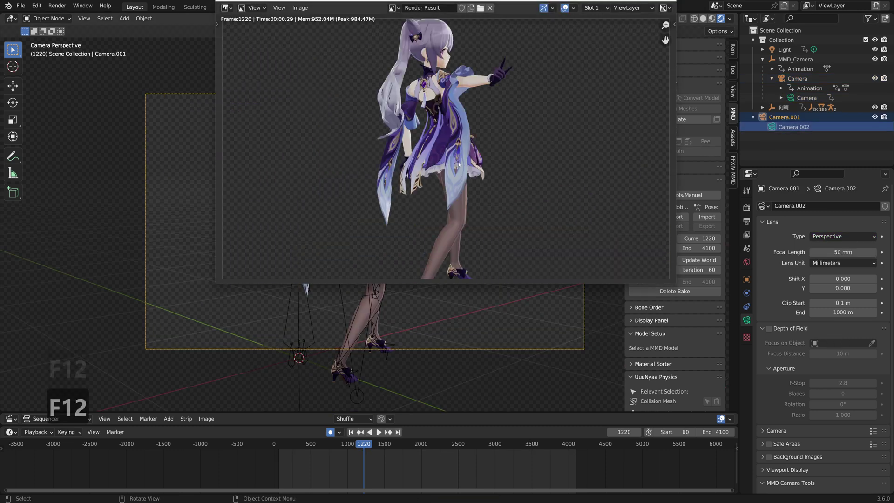
Make the Camera under MMD_Camera the active scene camera and delete Camera.001 from the scene.
left_click(807, 98)
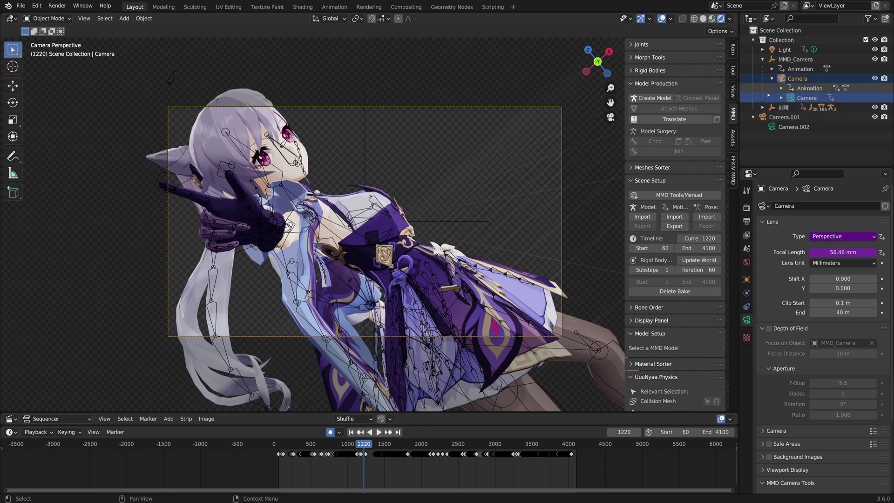
left_click(753, 117)
left_click(776, 119)
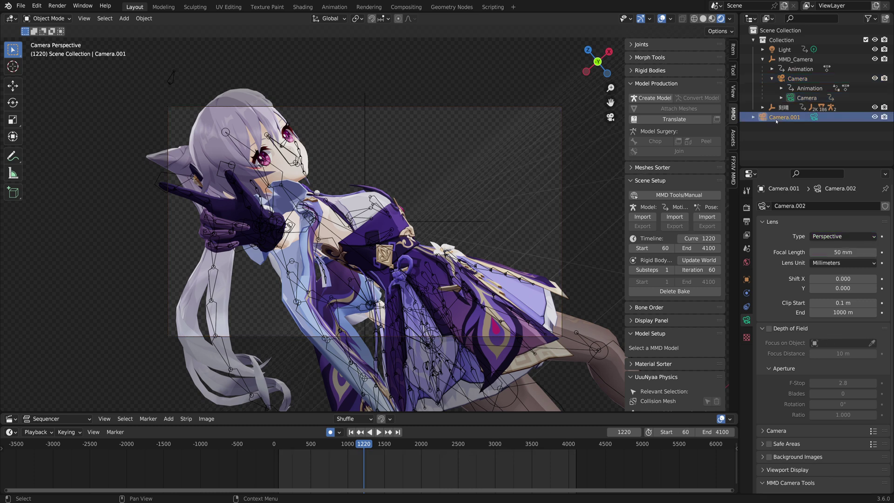
key("Delete")
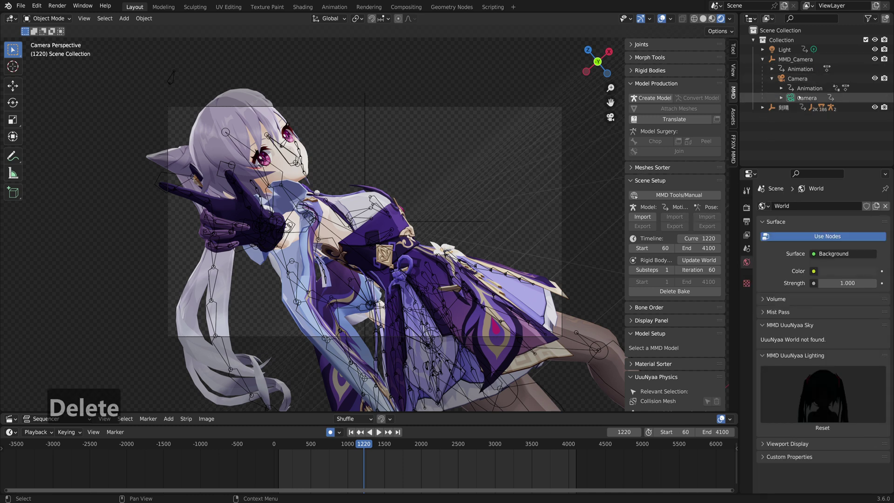
key("0")
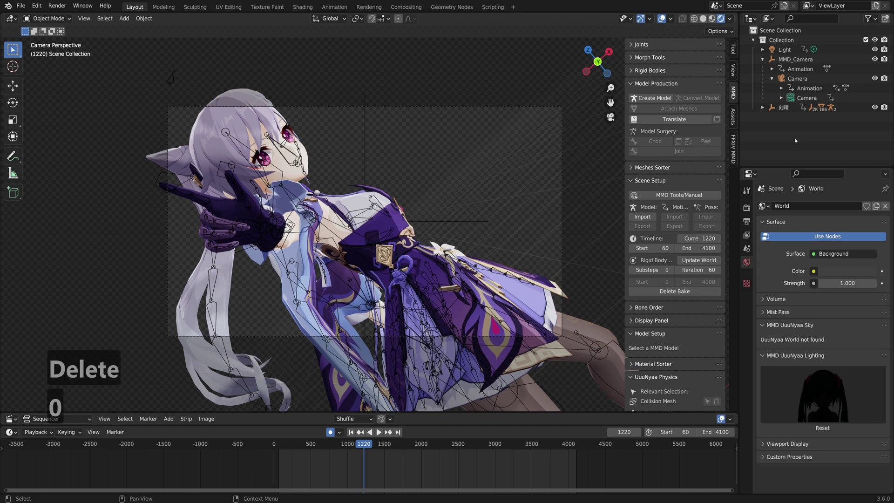